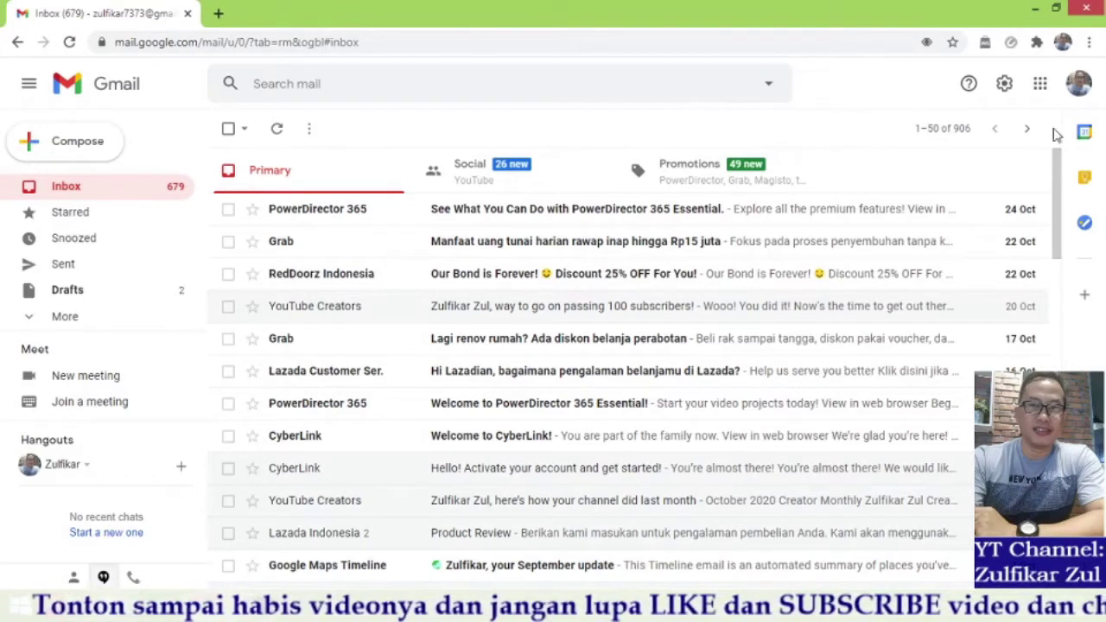
- Open Google Drive's My Drive in a new tab from Gmail's Google apps grid
click(1041, 83)
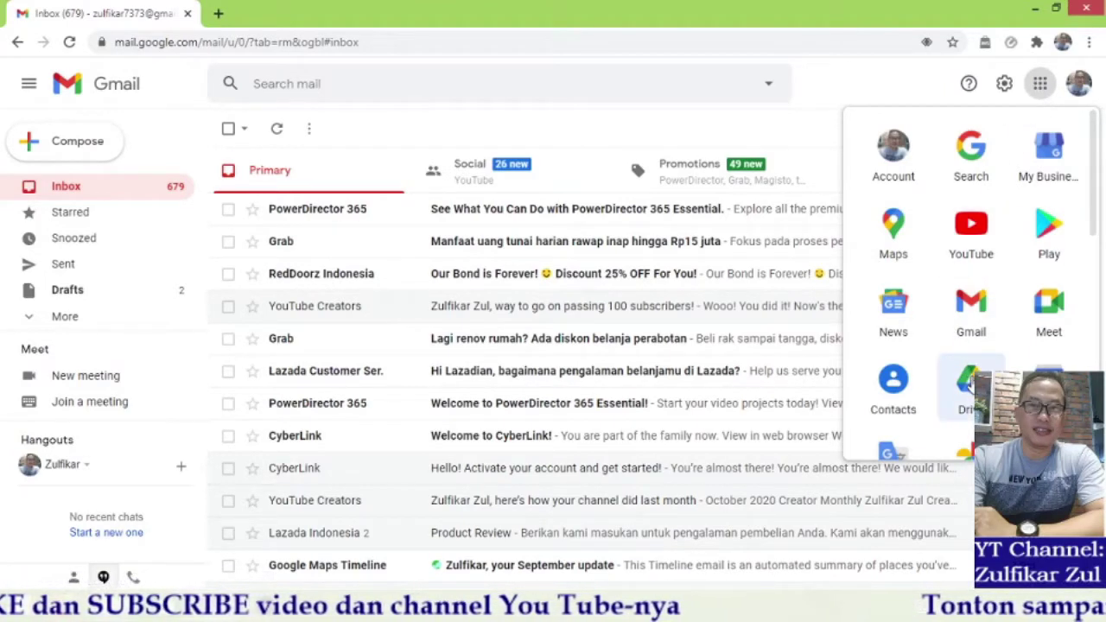
click(969, 388)
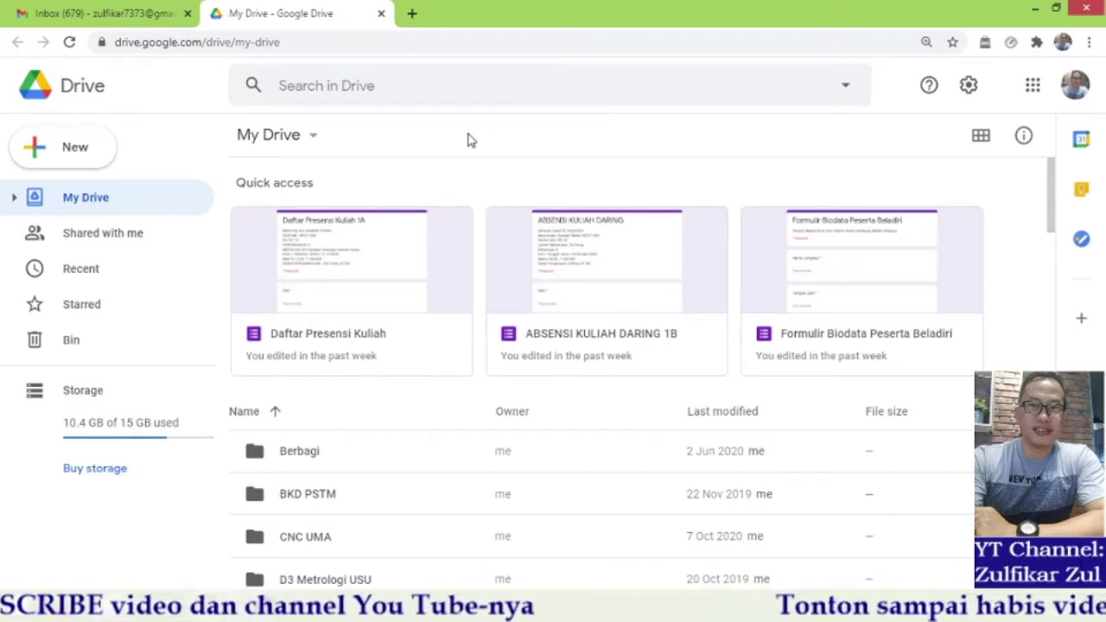
click(66, 148)
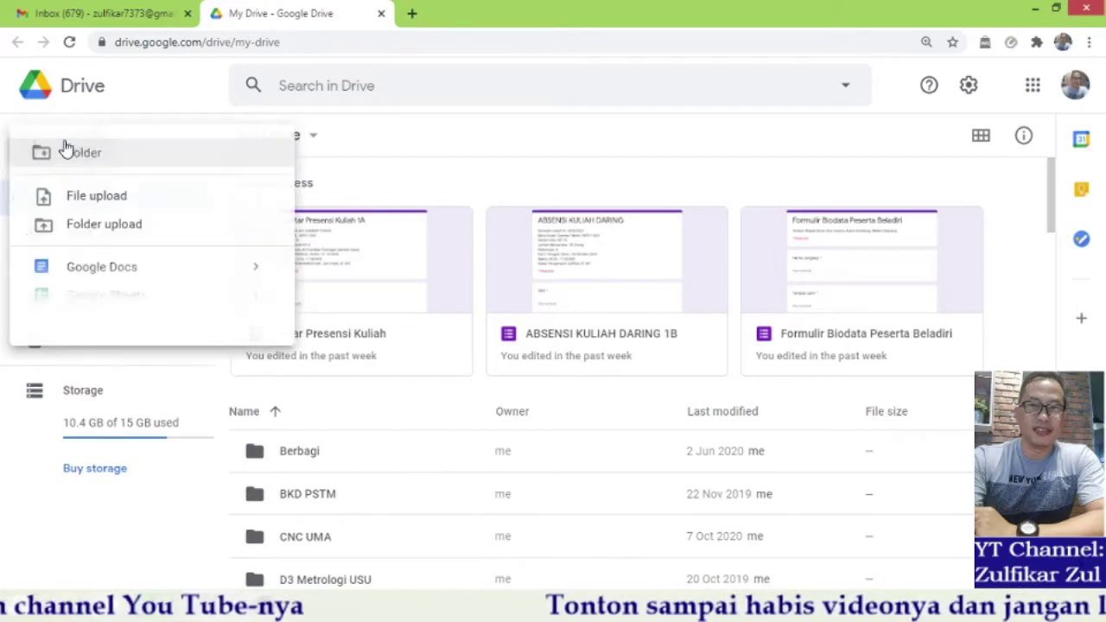
- Create a folder named 'Data Anggota' in My Drive and open it
click(118, 158)
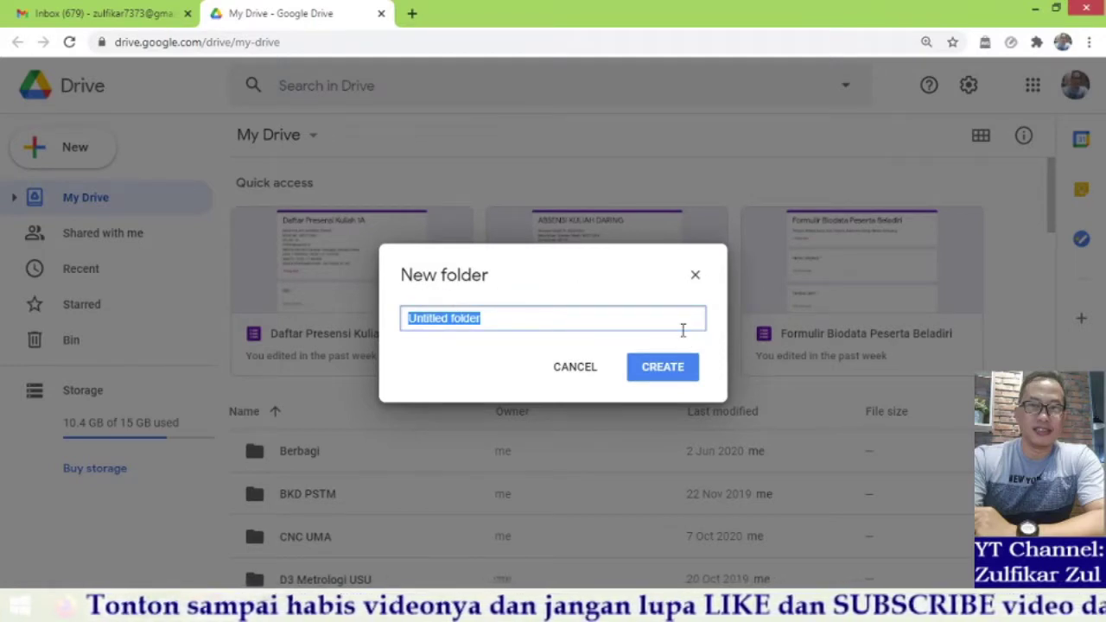
text(Data)
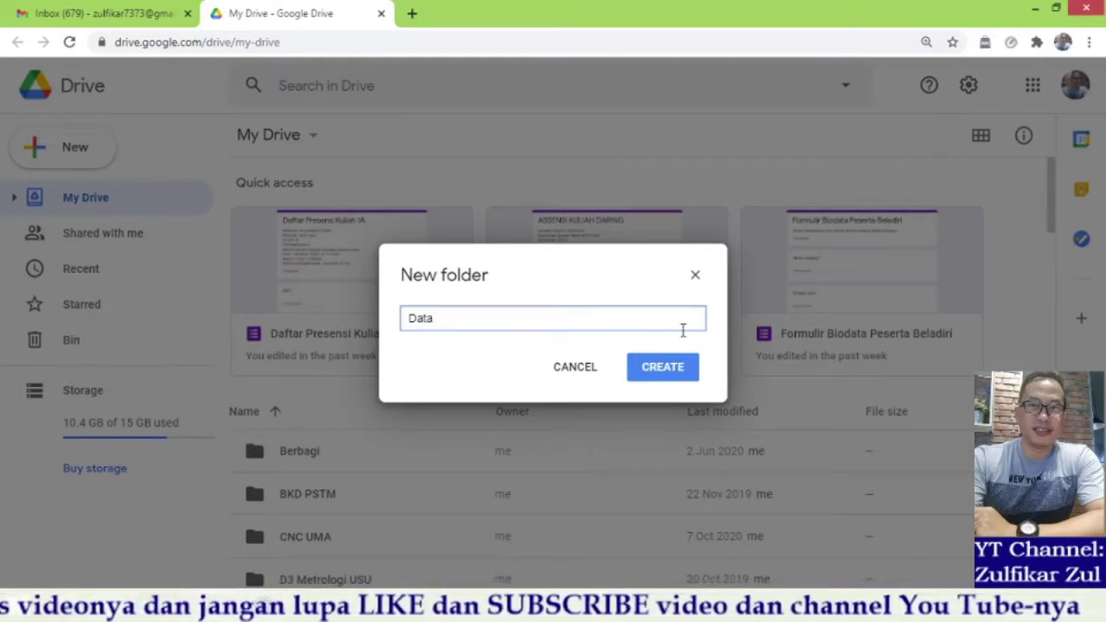
text(Anggota)
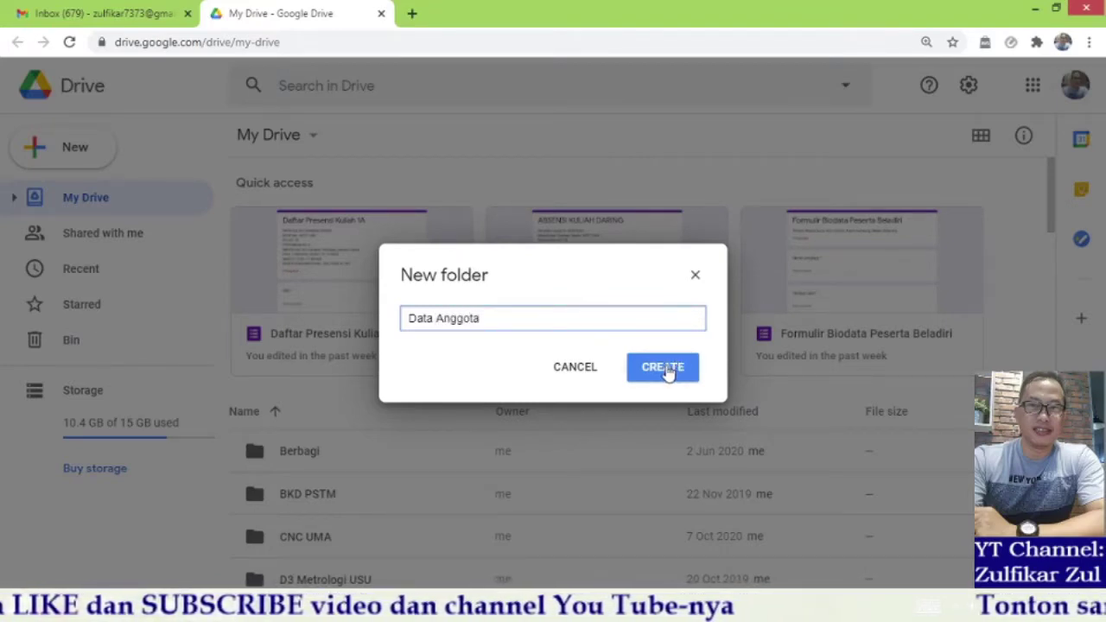
click(666, 370)
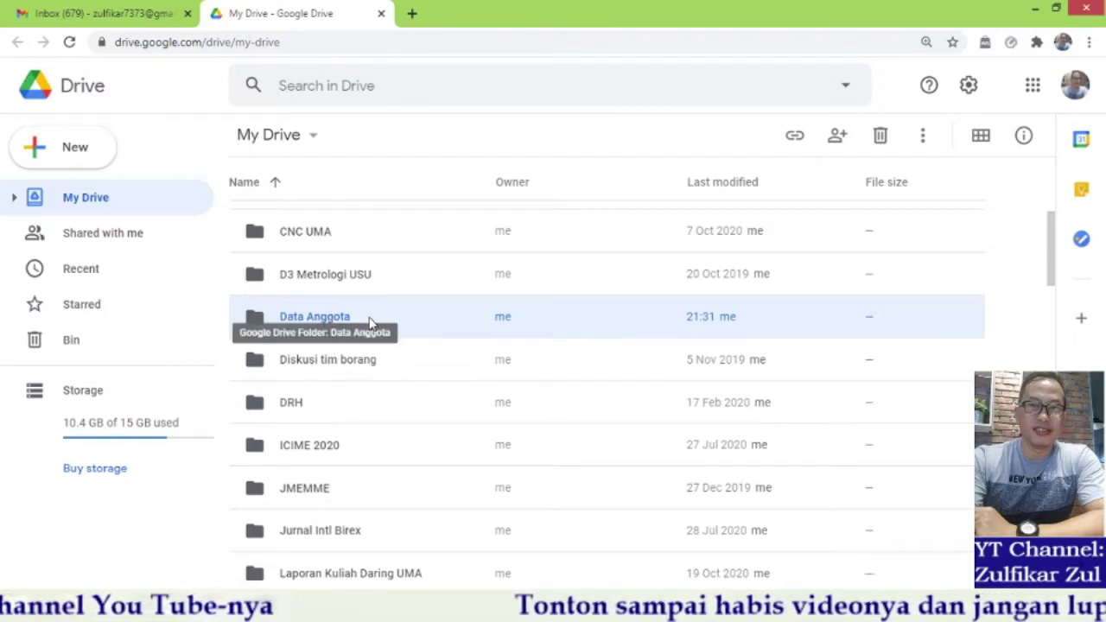
key(Return)
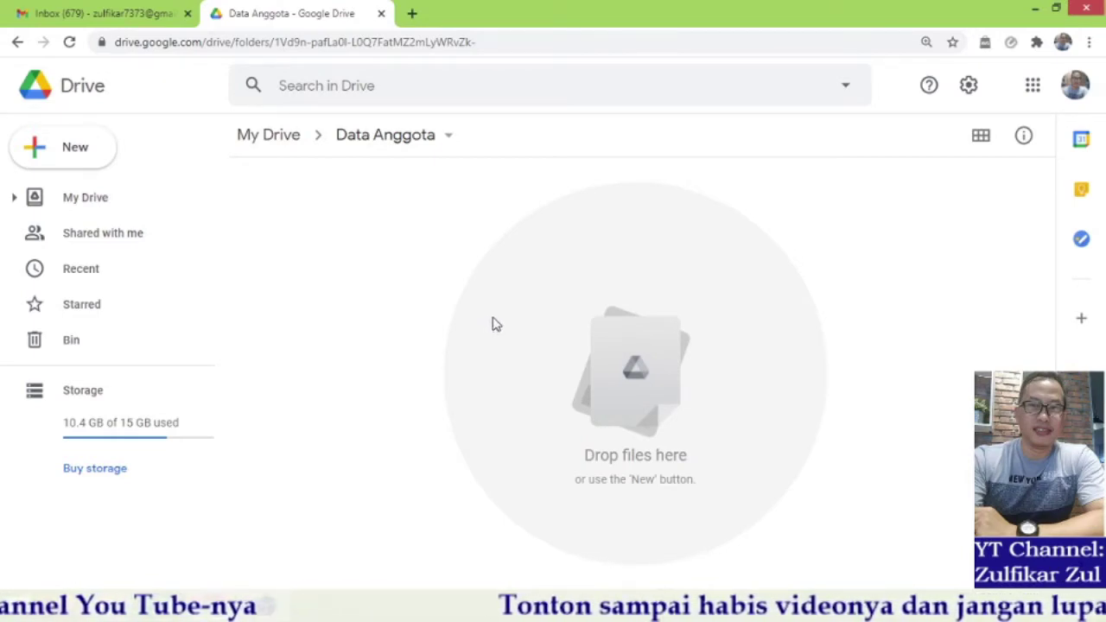
- Create a blank Google Sheets spreadsheet inside the Data Anggota folder
click(75, 147)
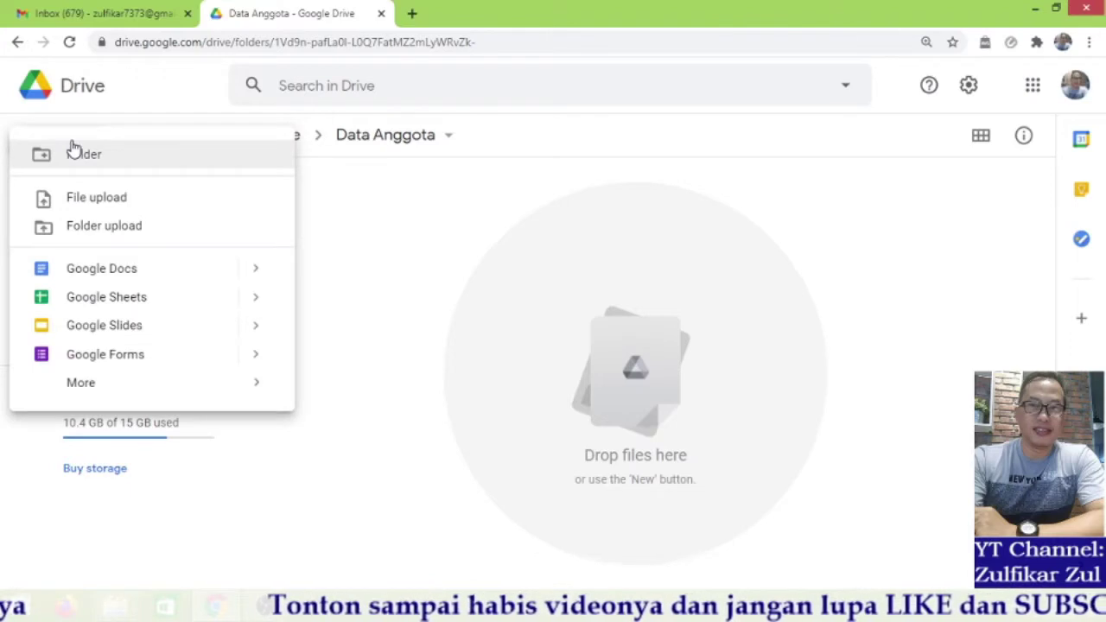
mouse_move(254, 301)
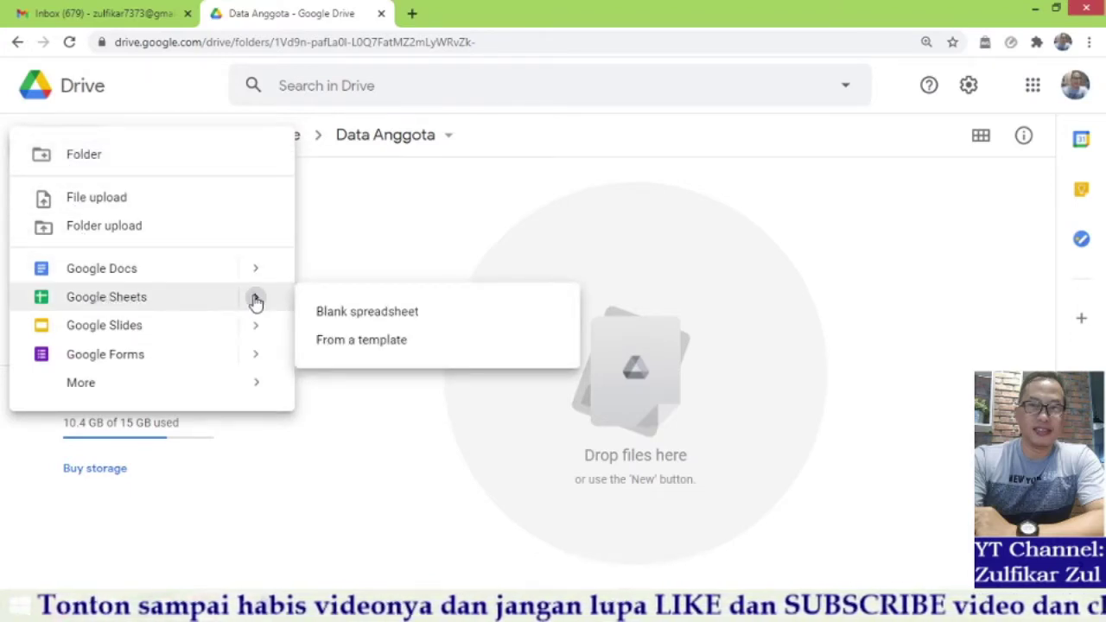
click(432, 318)
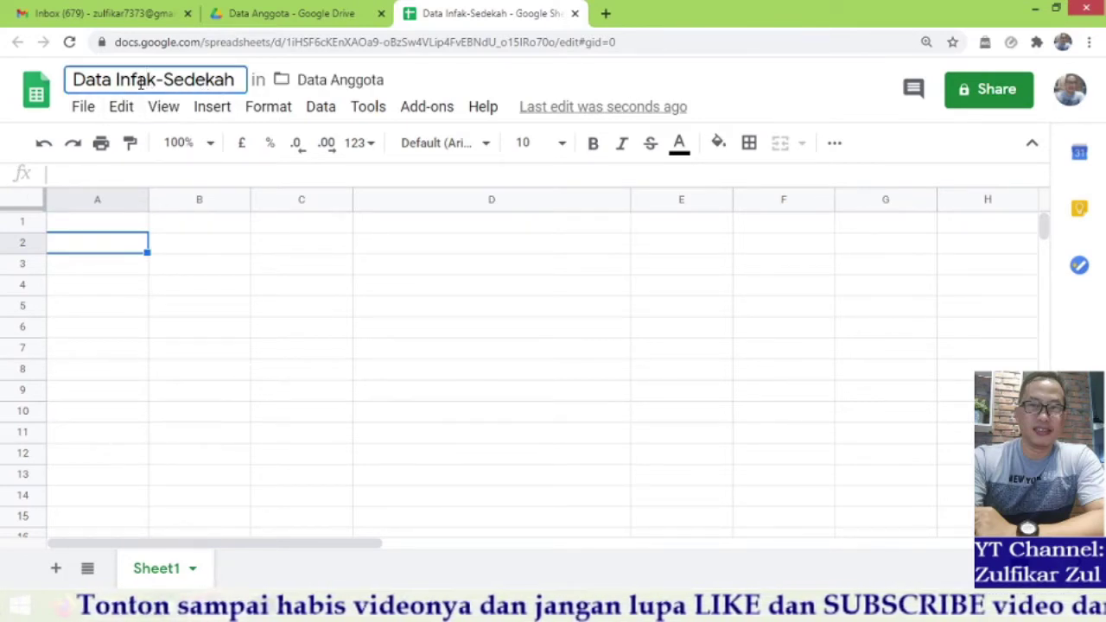
- Rename the spreadsheet to 'Data Infak-Sedekah'
click(73, 80)
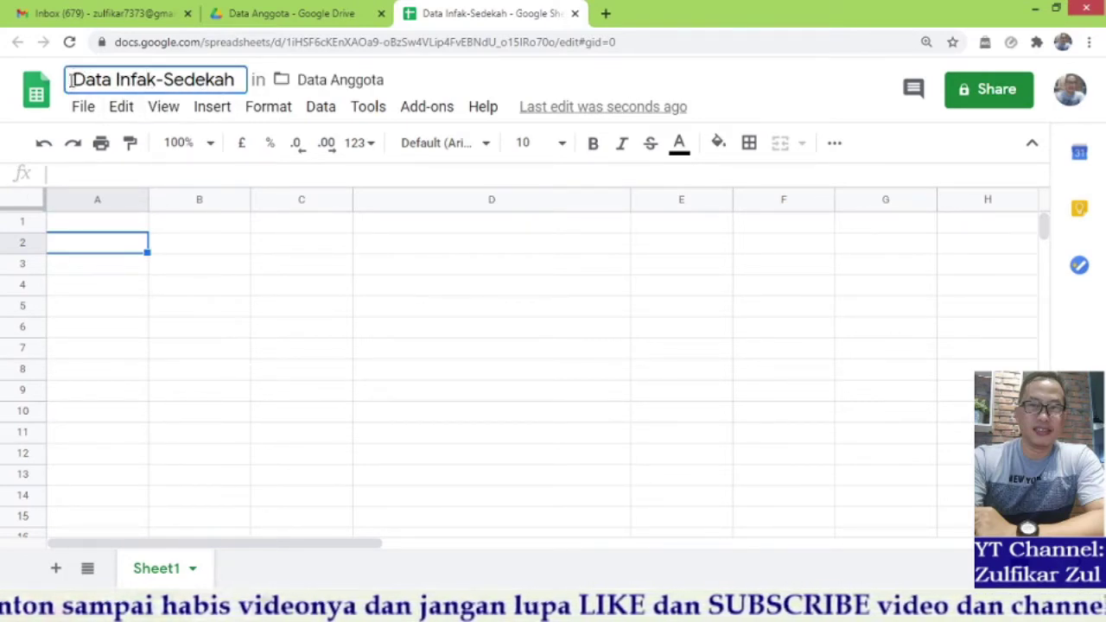
drag(72, 80, 238, 79)
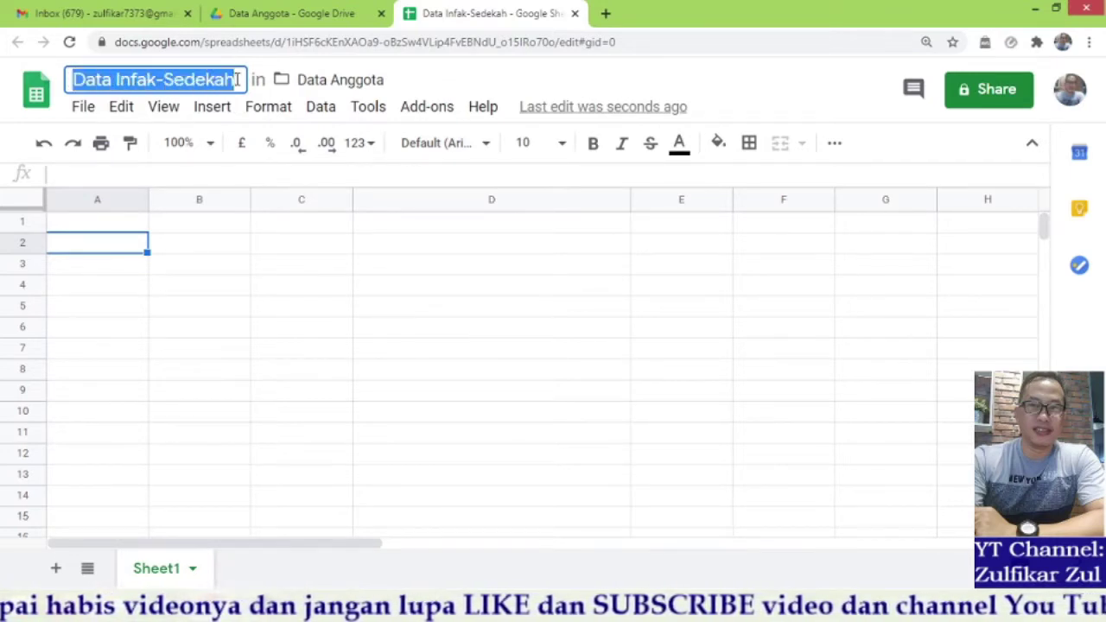
text(Data Infak)
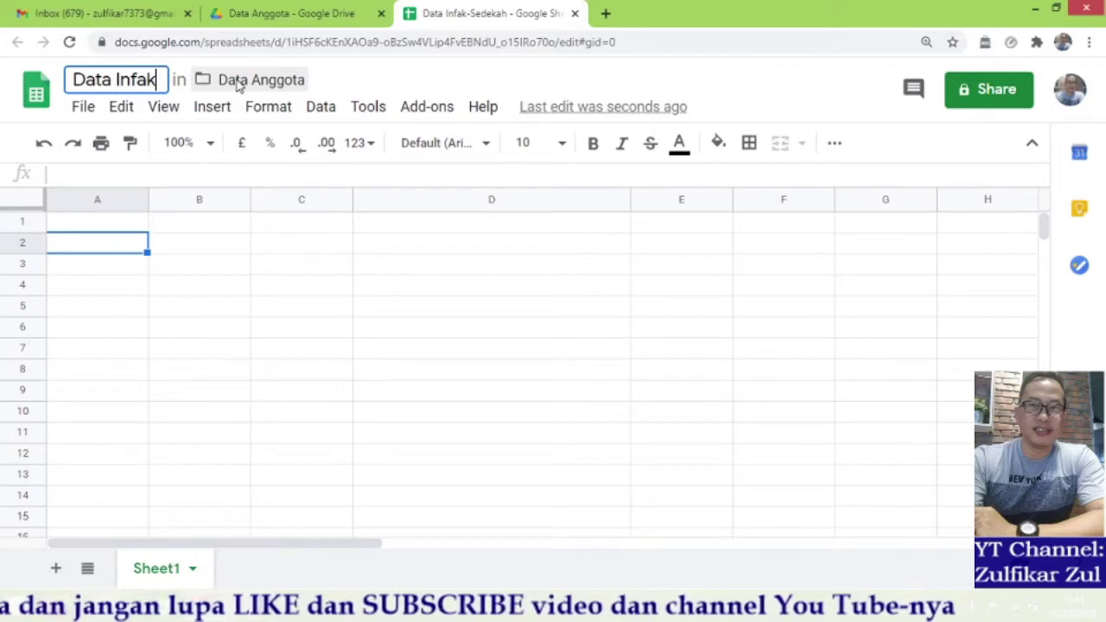
text(-Sedekah)
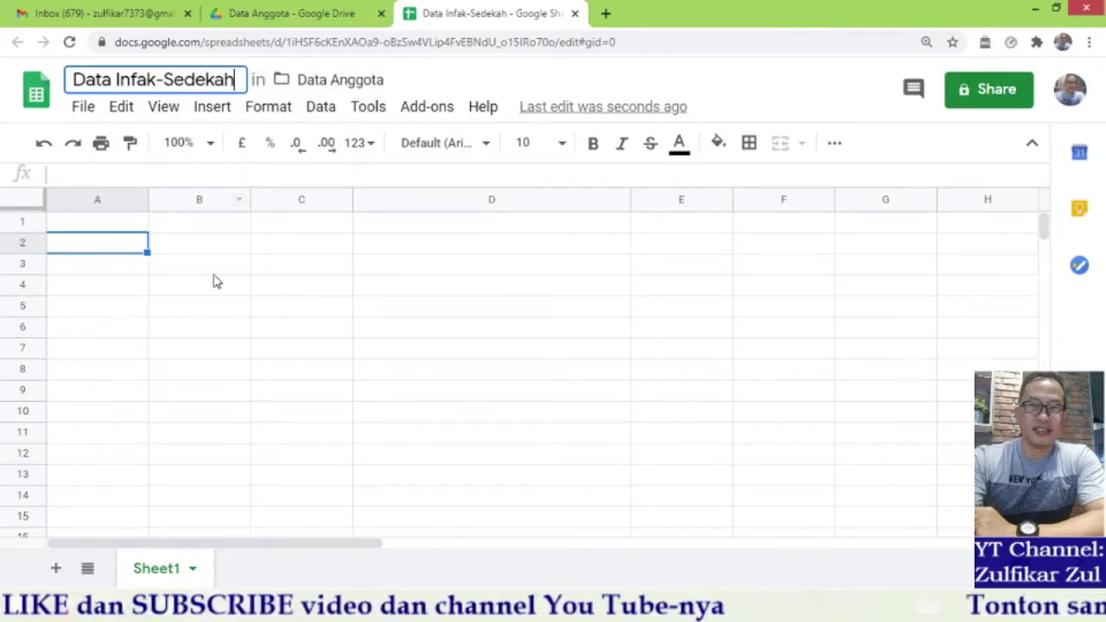
click(178, 264)
click(121, 247)
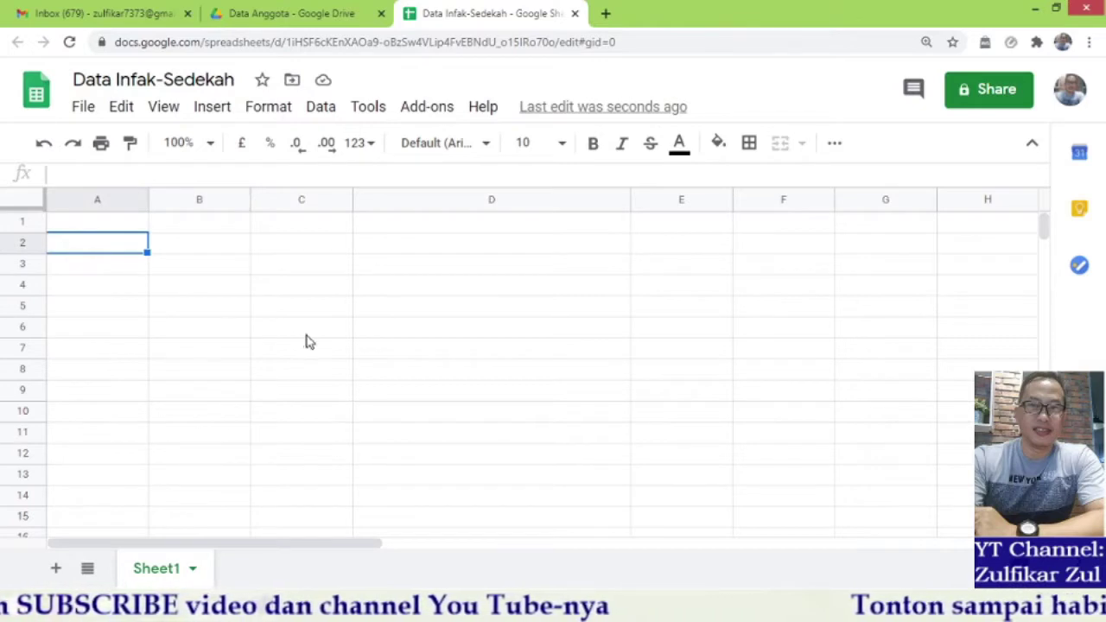
- Enter row 2 headers No., Hari, Tanggal and Keterangan Transaksi
text(No)
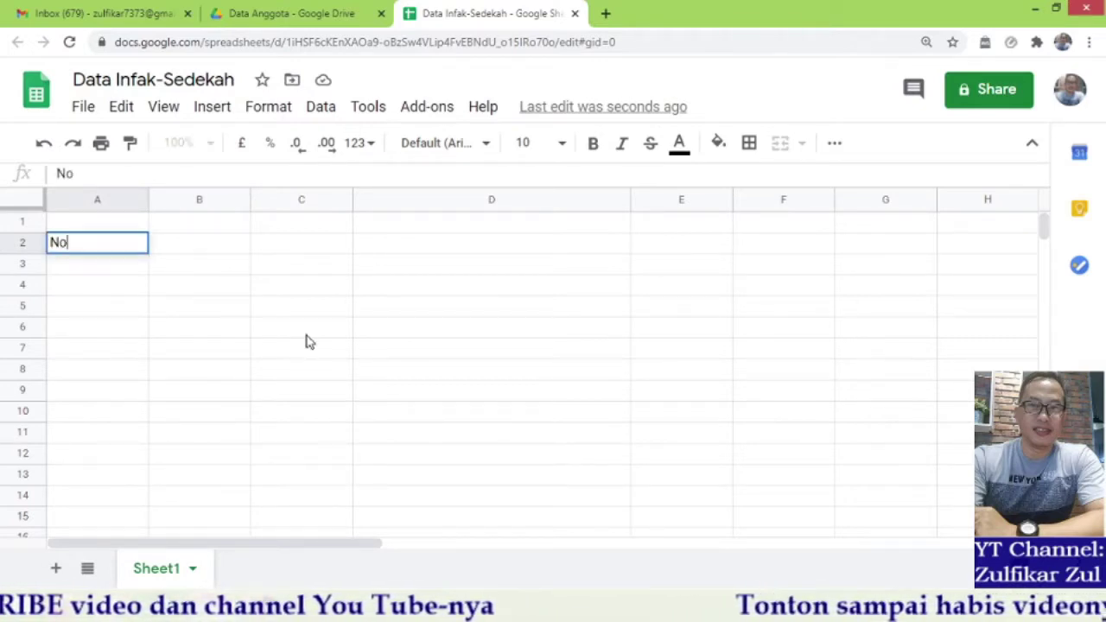
key(Tab)
text(Tan)
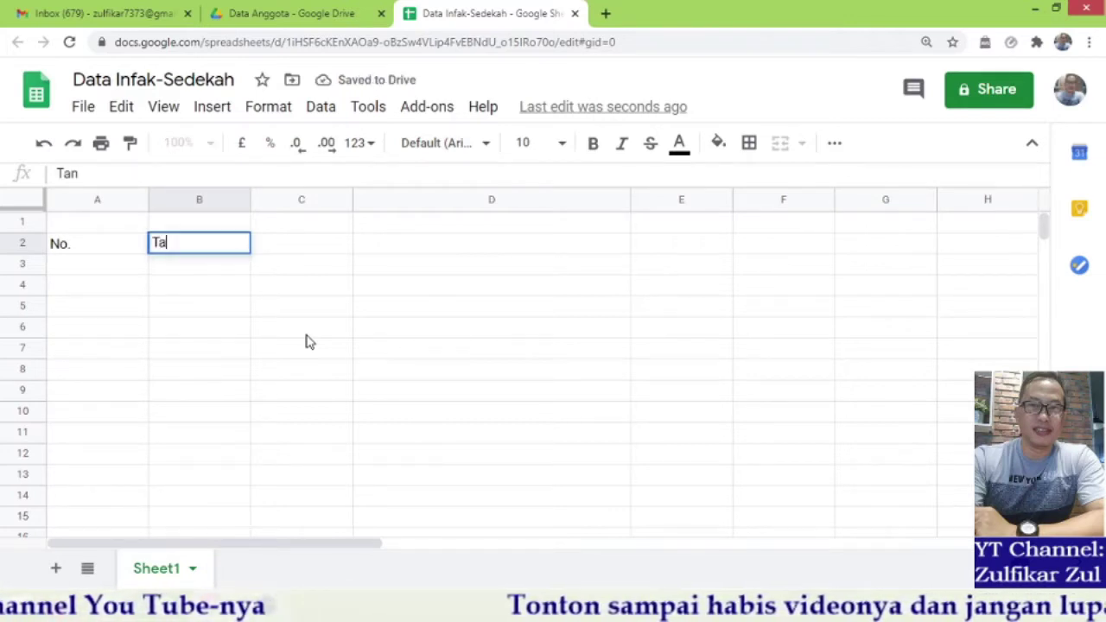
key(BackSpace)
key(BackSpace)
key(BackSpace)
text(Hari)
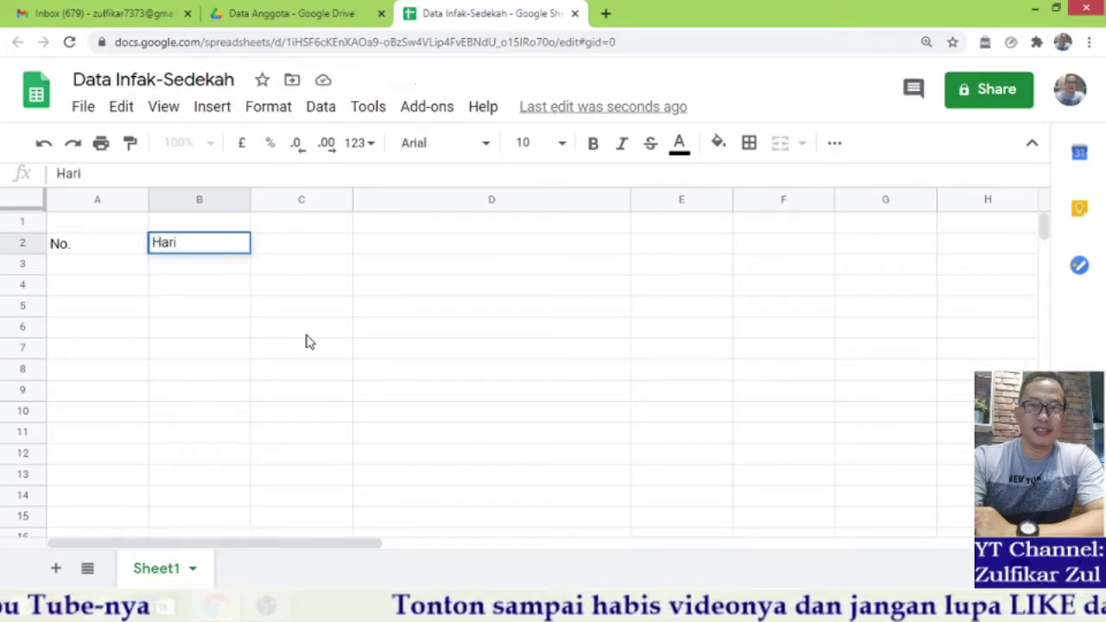
key(Tab)
text(Tang)
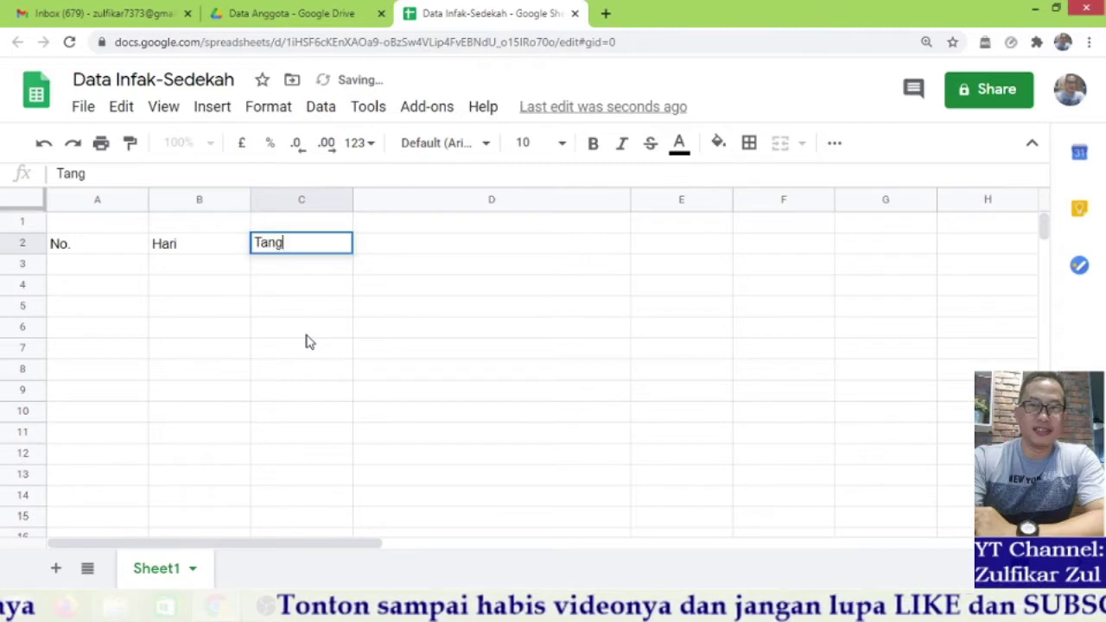
text(gal)
key(Tab)
text(Keterangan )
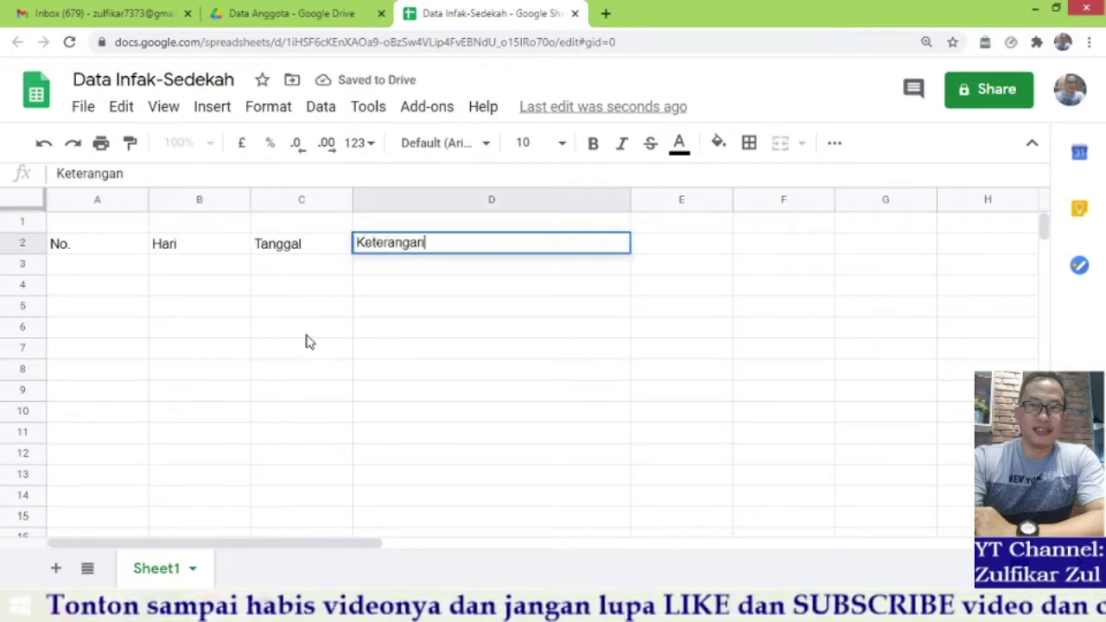
text(Trans)
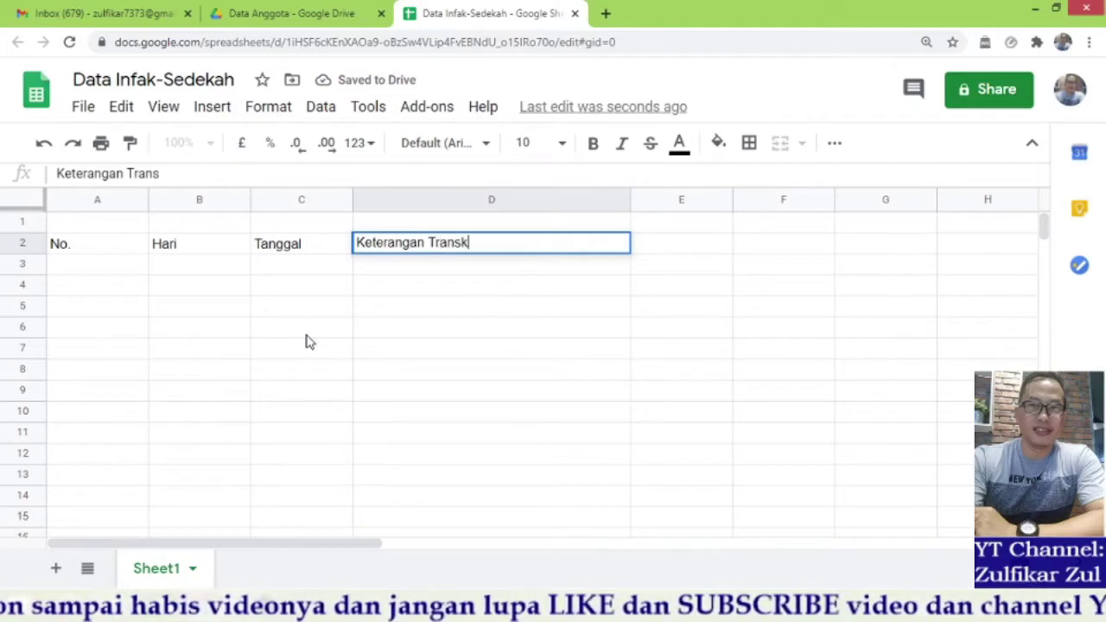
text(k)
key(BackSpace)
text(aksi)
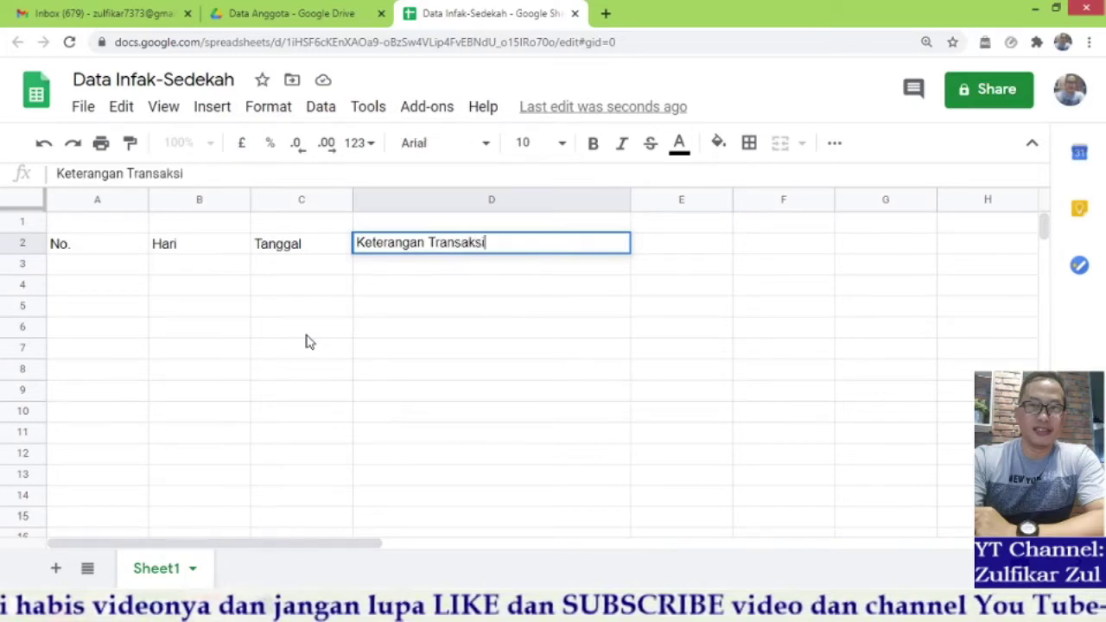
key(Tab)
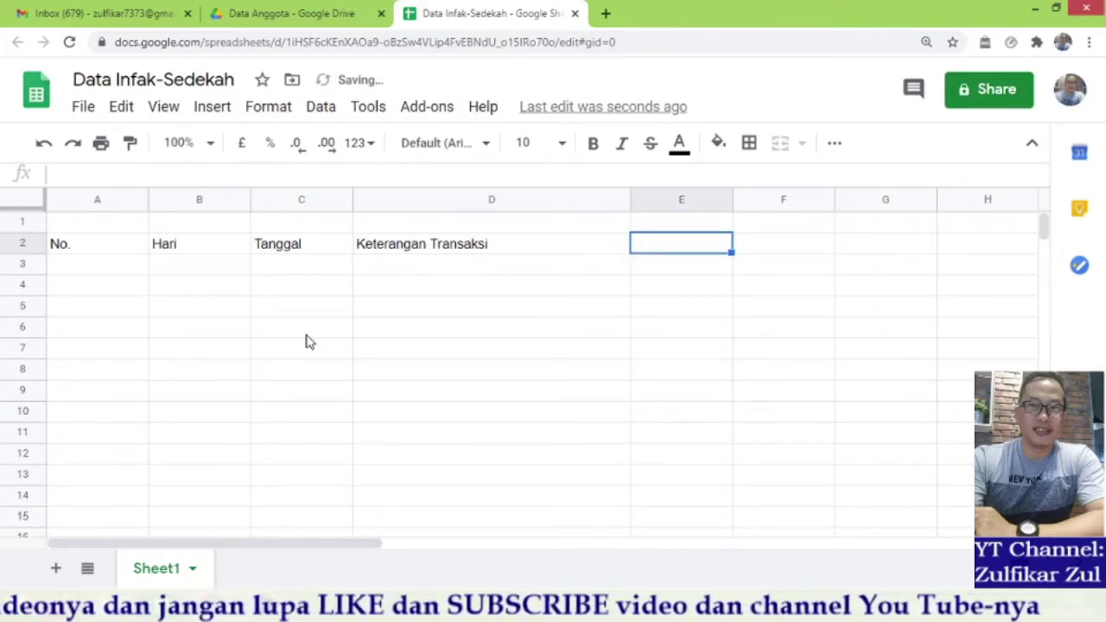
- Add headers PIC, Dana Masuk, Dana Keluar and Balance, then narrow the No. column
text(PID)
key(BackSpace)
text(C)
key(Tab)
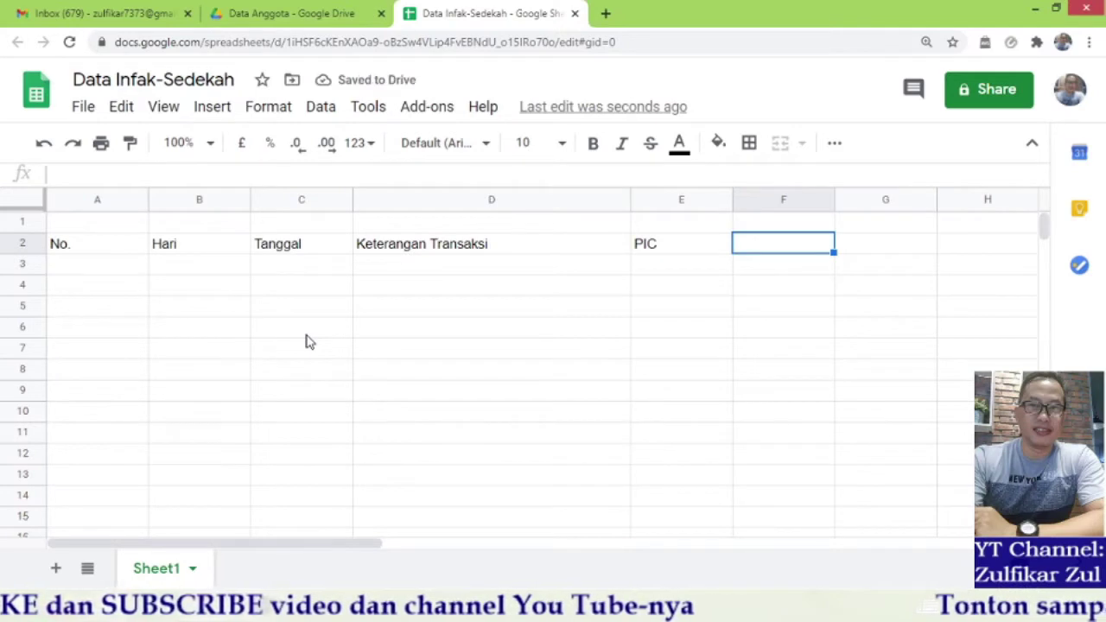
text(Dana )
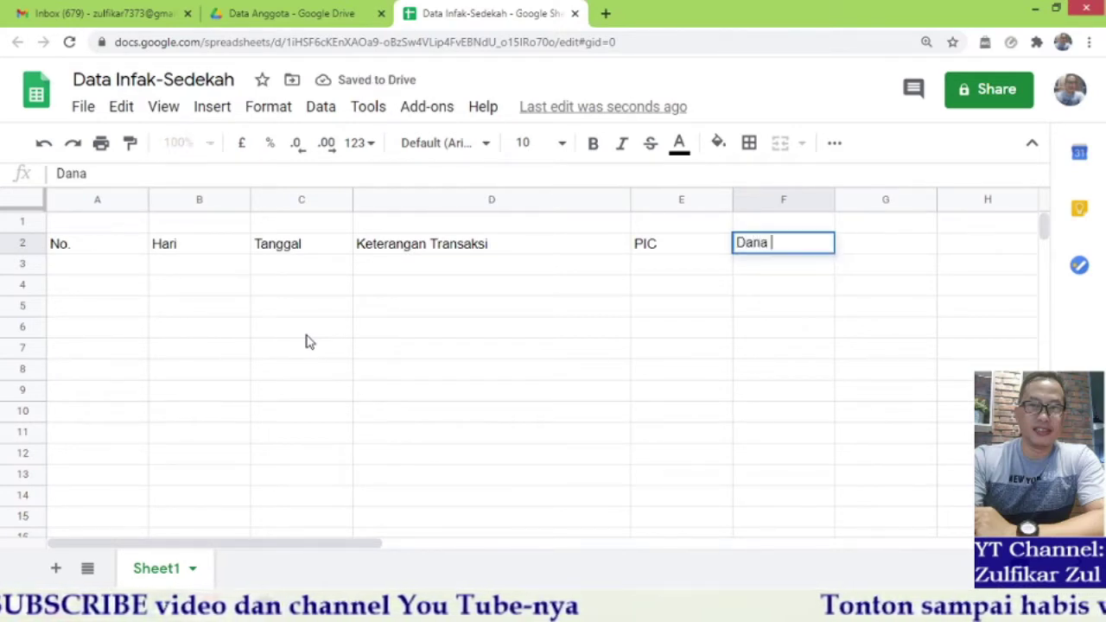
text(Masuk)
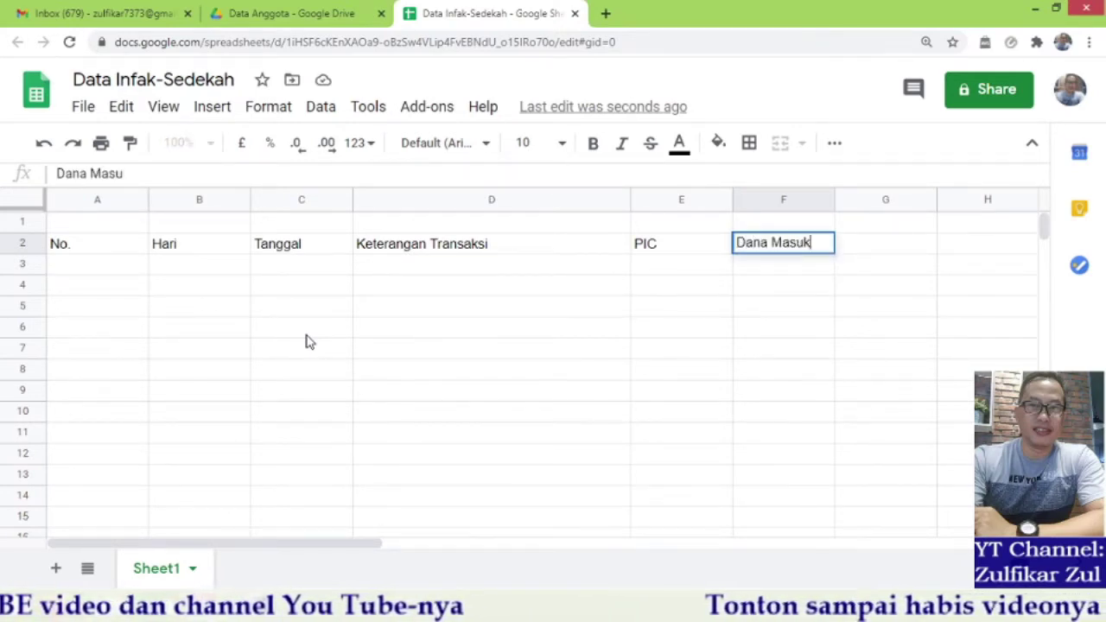
key(Tab)
text(Dana Keluar)
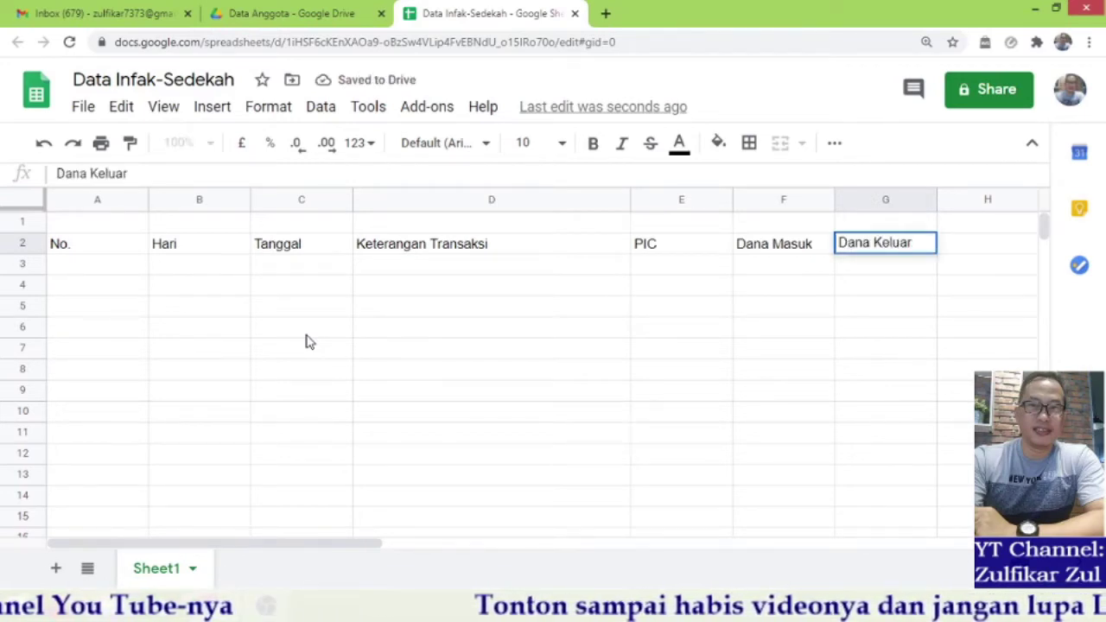
key(Tab)
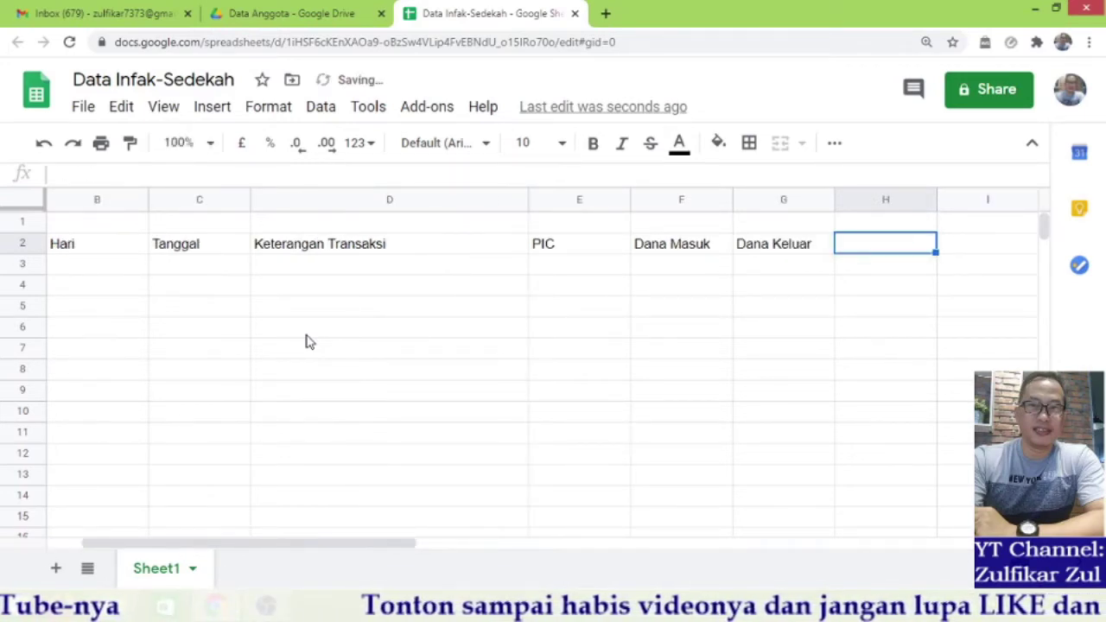
text(B)
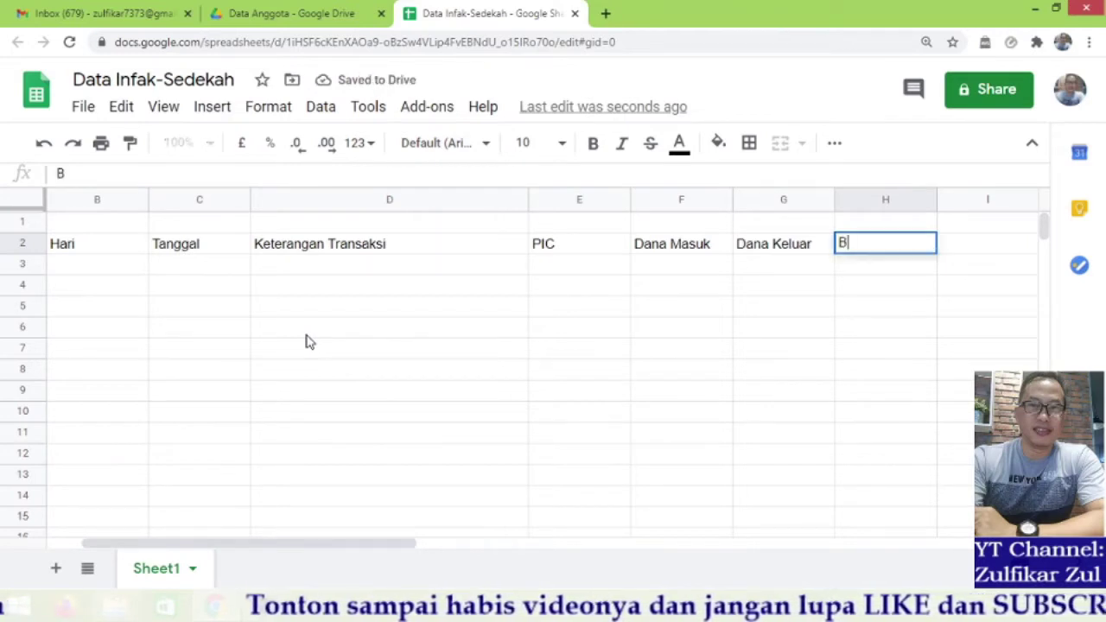
text(alanc)
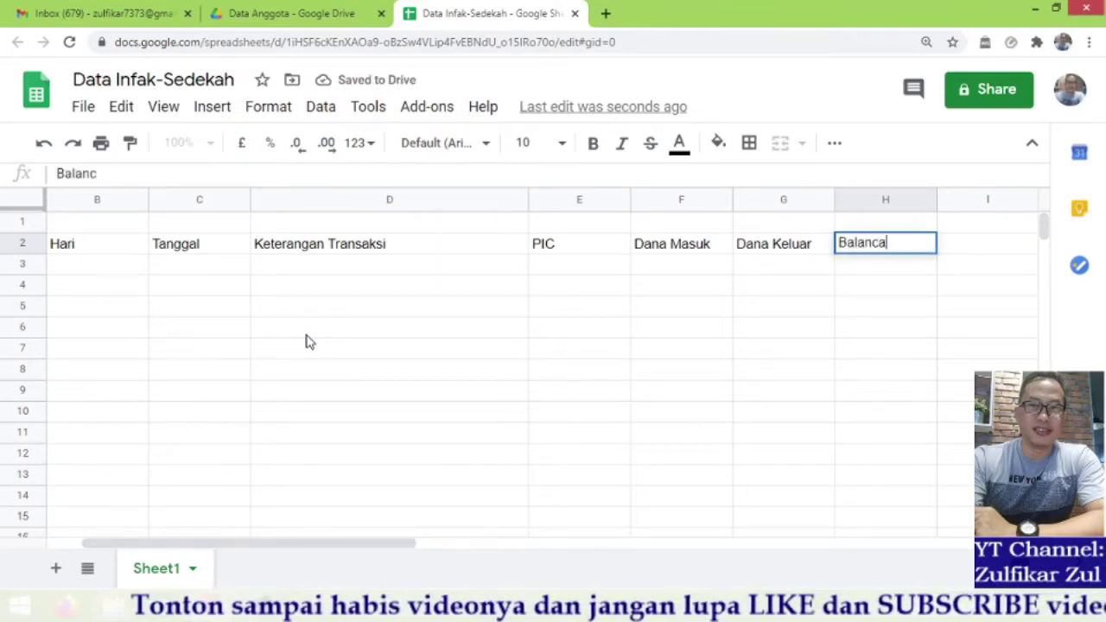
text(a)
text(e)
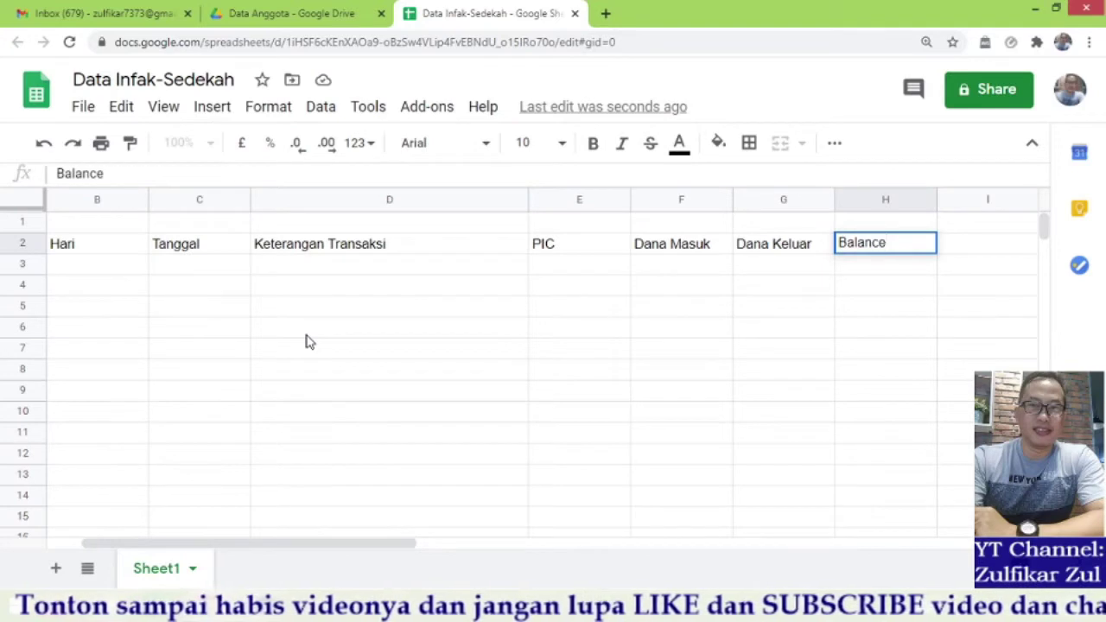
key(Return)
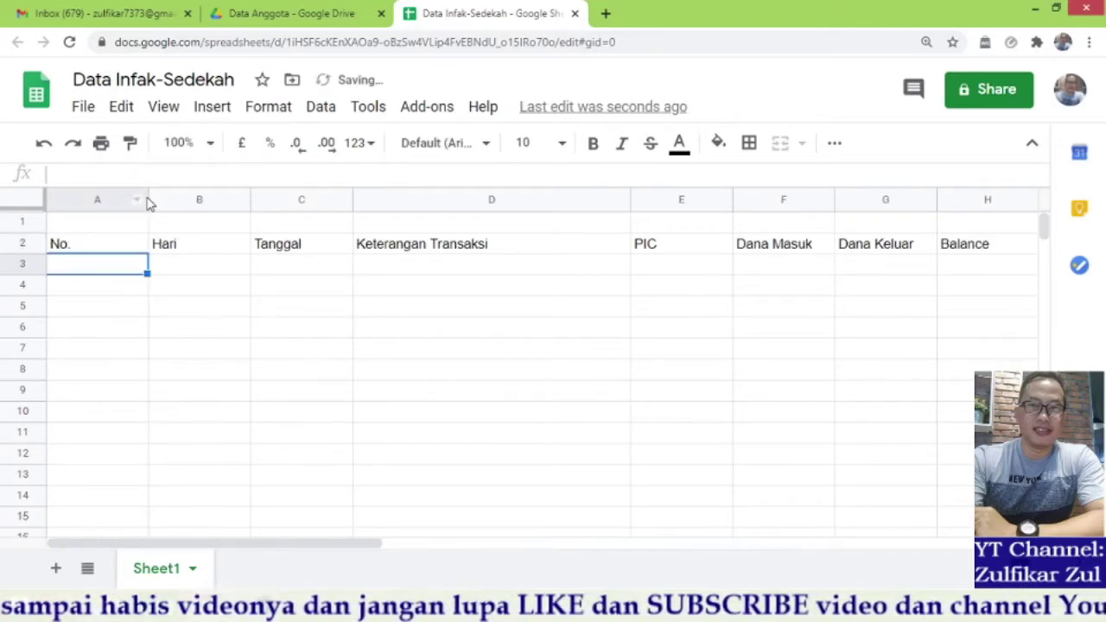
drag(147, 202, 84, 201)
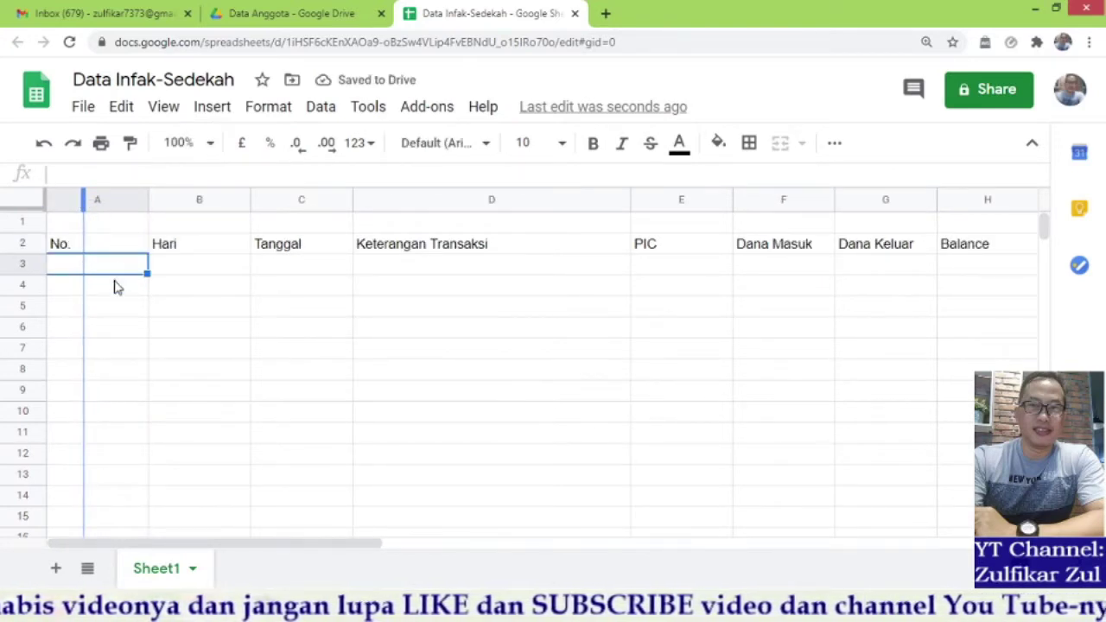
- Fill row 3 with 1, Senin, 26 Okt 2020, the donation description and the PIC's name
text(1)
click(167, 271)
text(Seni)
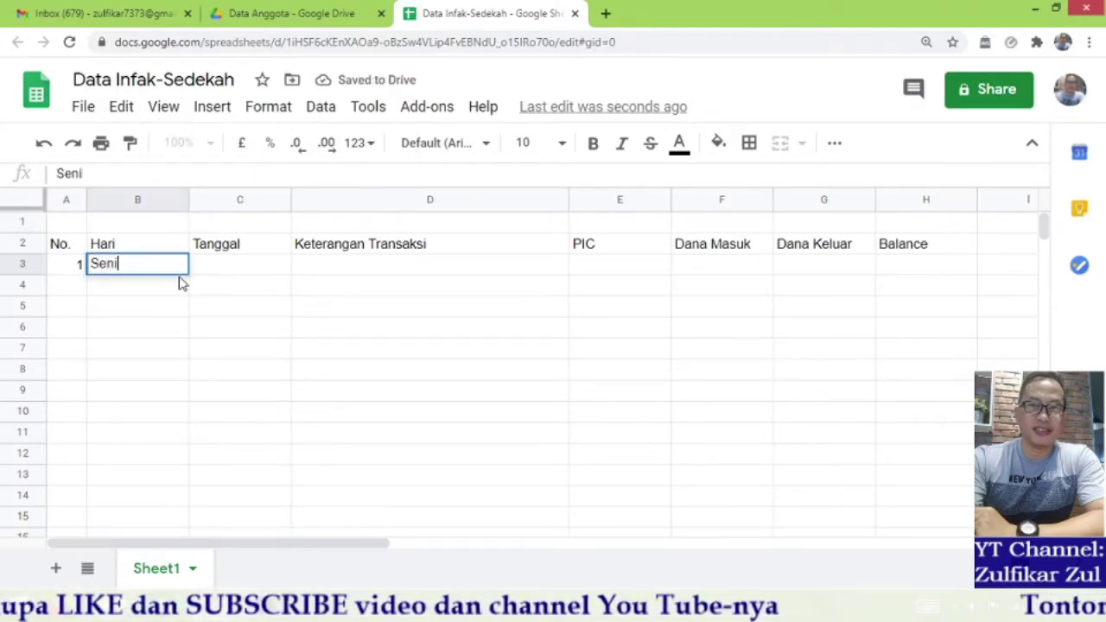
text(in)
key(Tab)
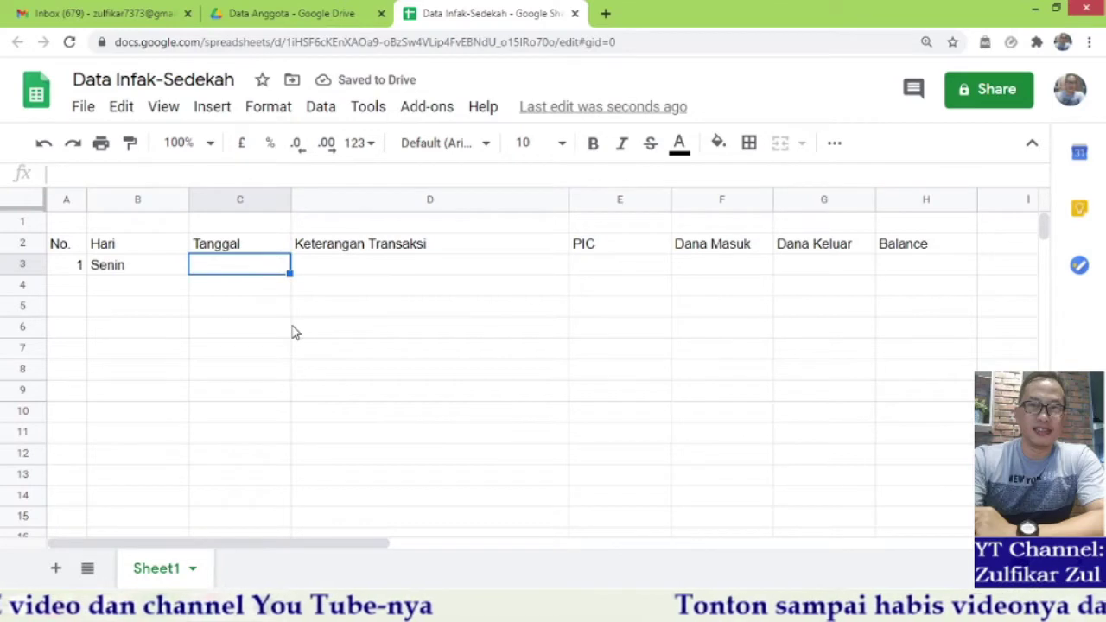
text(26 Okt 2020)
key(Tab)
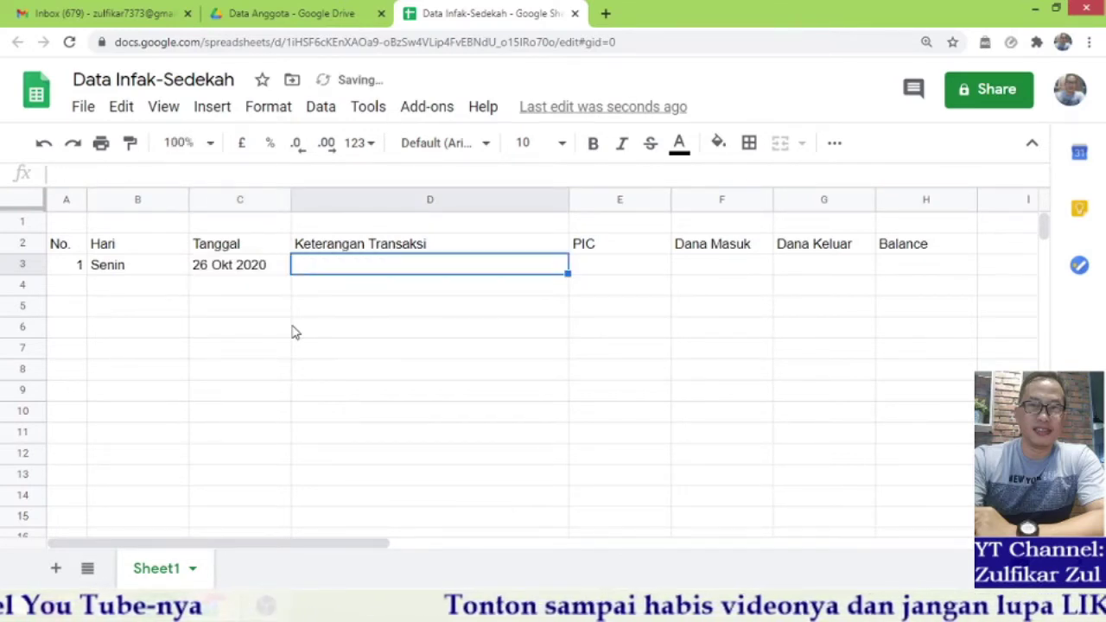
text(Infak dari)
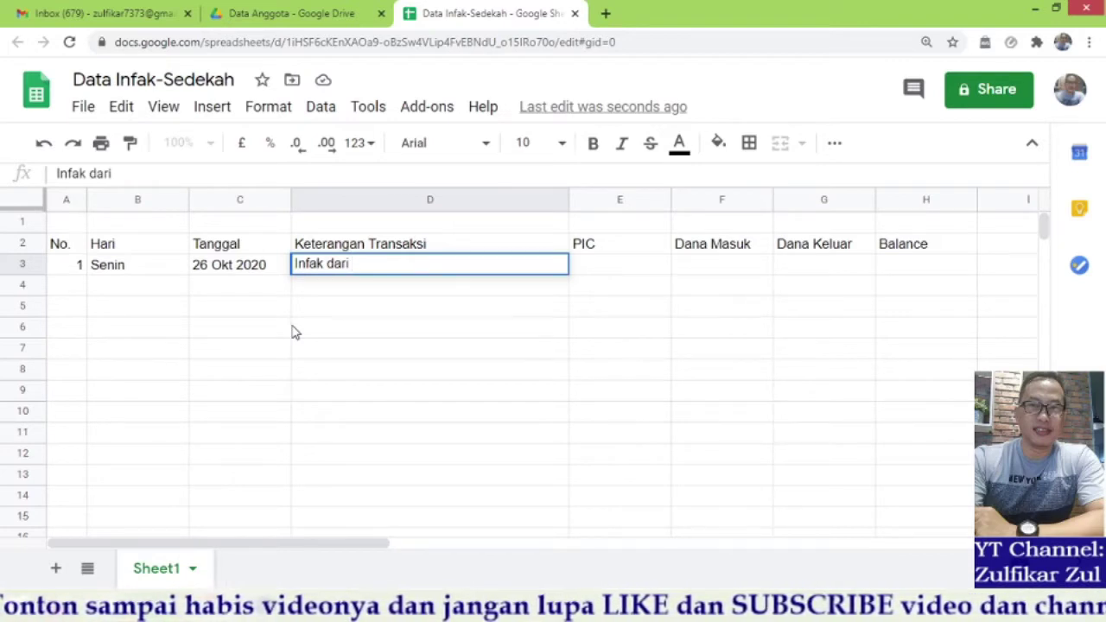
text( Bu Witri)
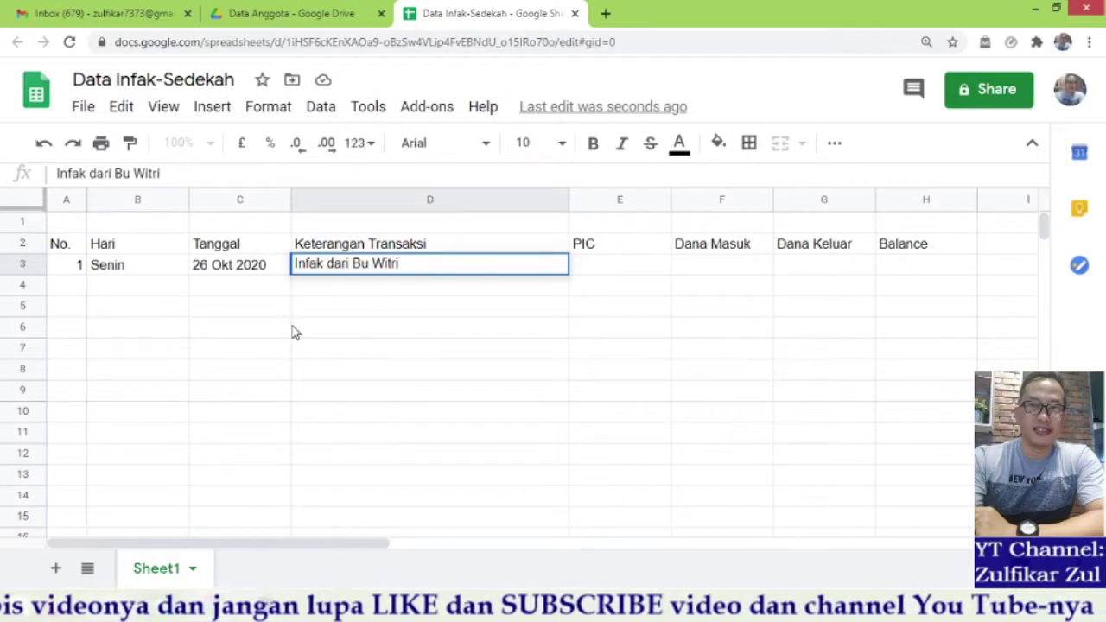
key(Tab)
text(De)
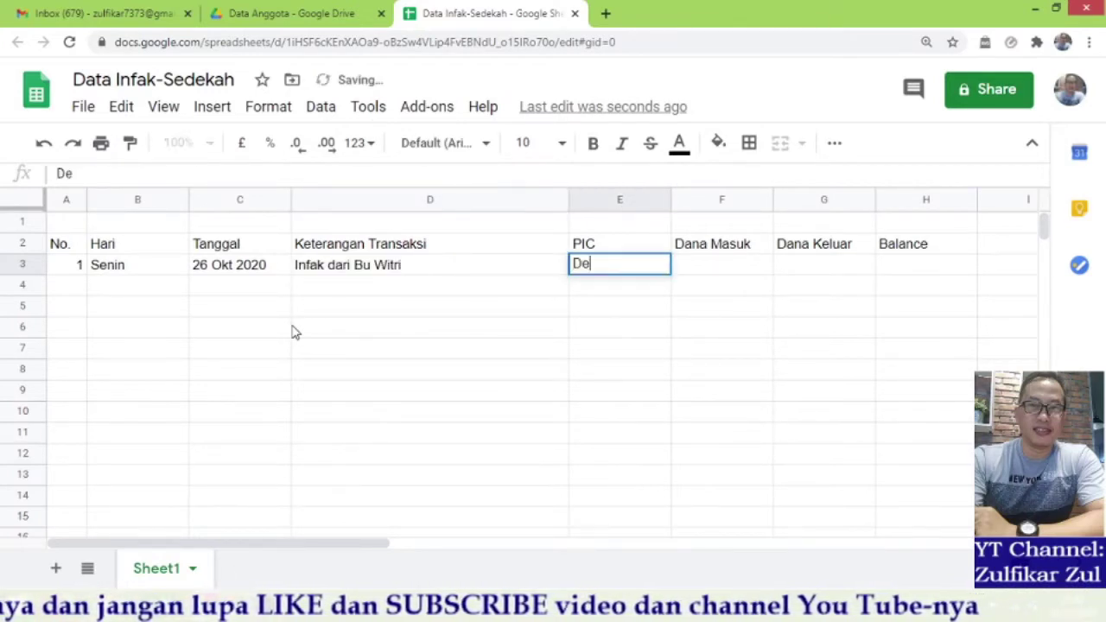
text(si)
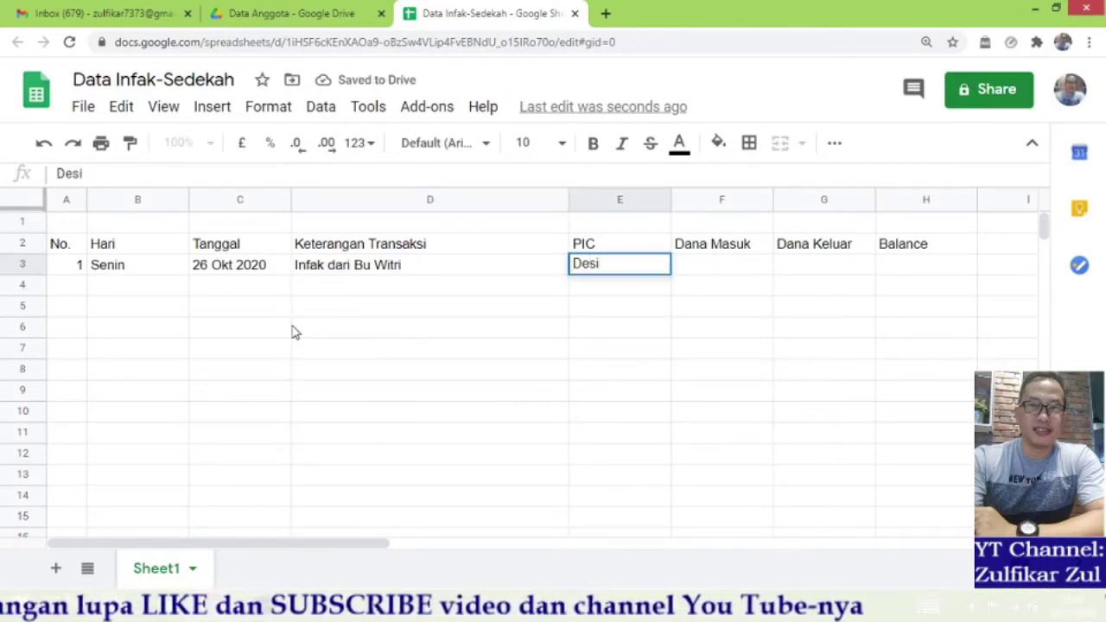
key(Tab)
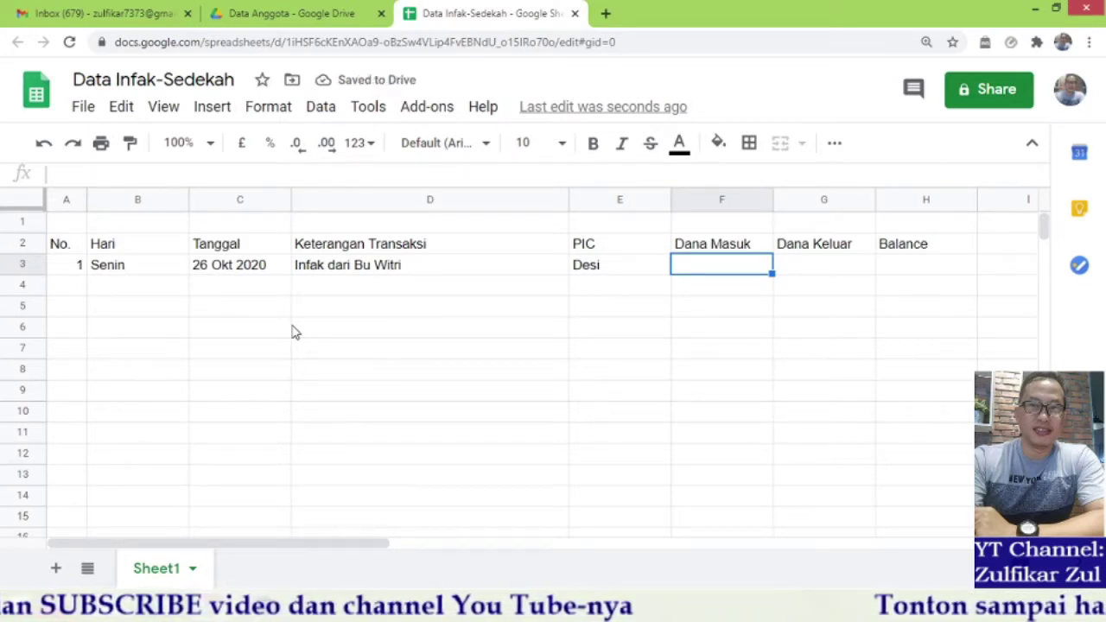
- Enter 2000000 as Dana Masuk in F3 and set Balance H3 to =F3
text(2000000)
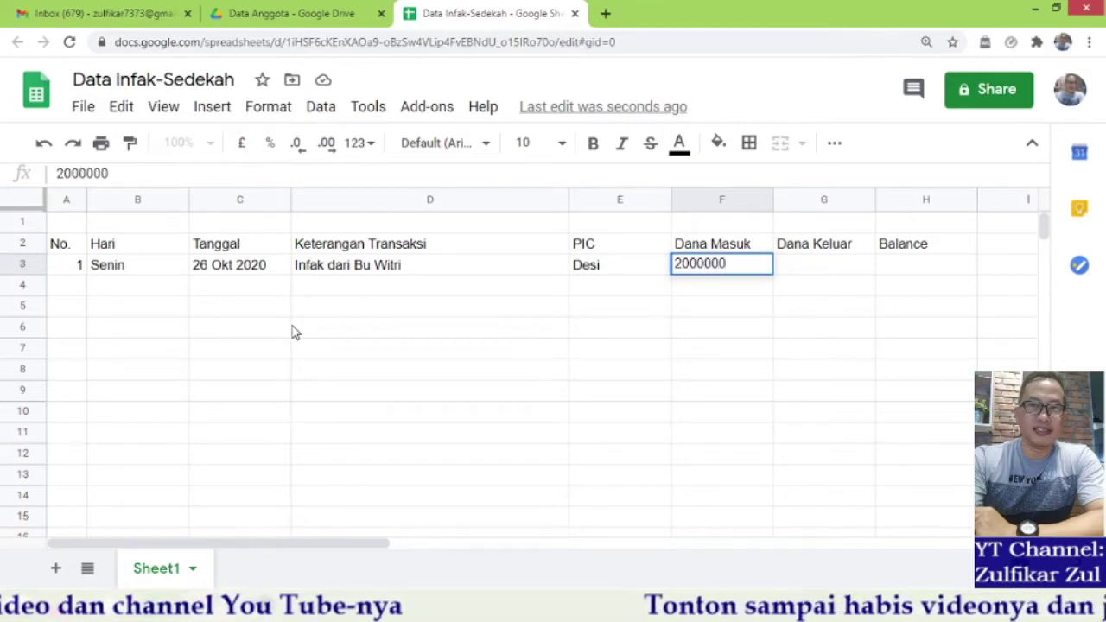
key(Tab)
key(Tab)
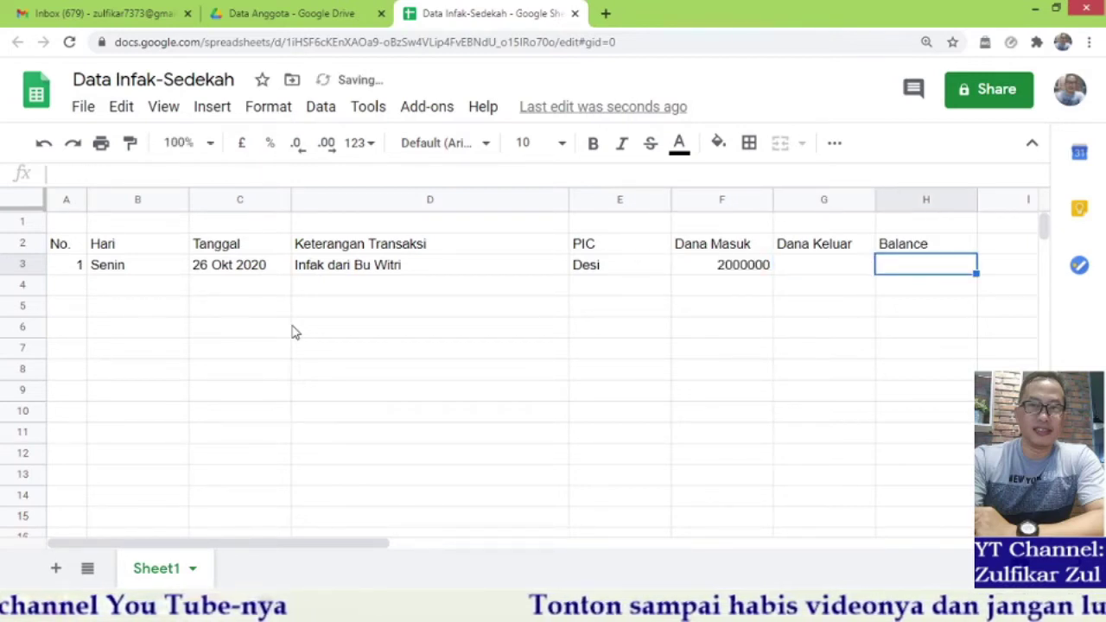
text(=)
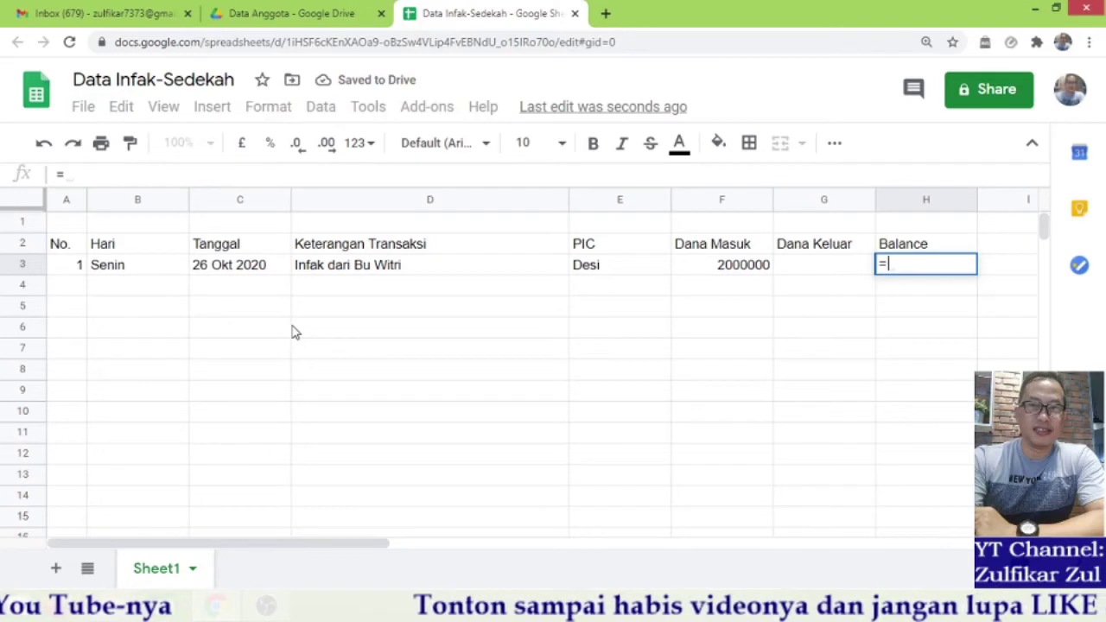
key(Left)
key(Left)
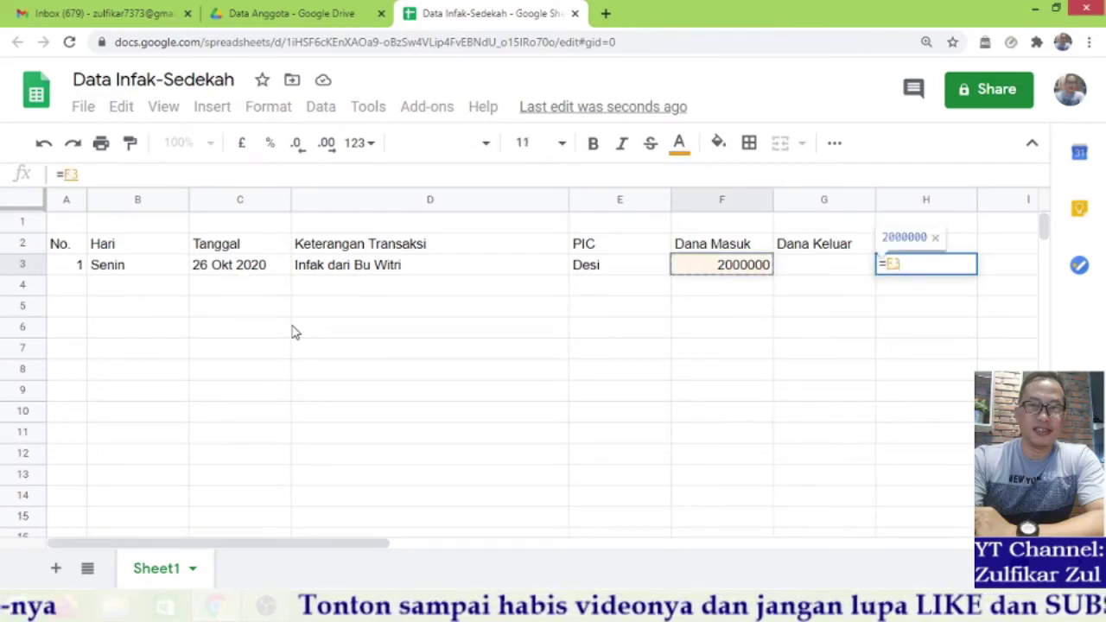
key(Return)
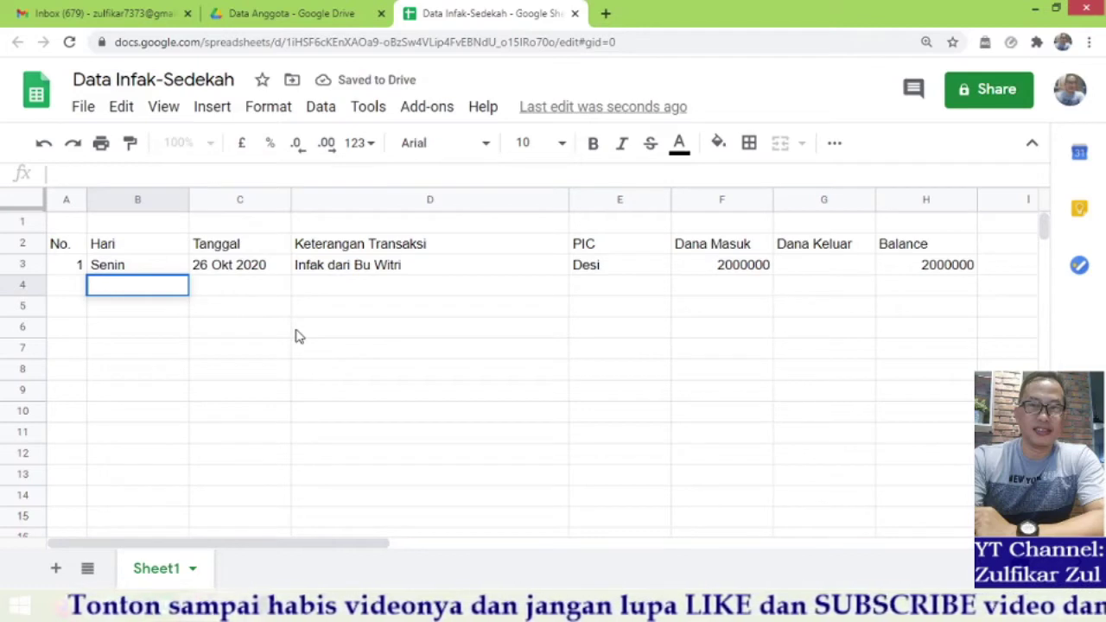
- Enter Senin in B4 and extend the date series from C3 down into C4
text(Senin)
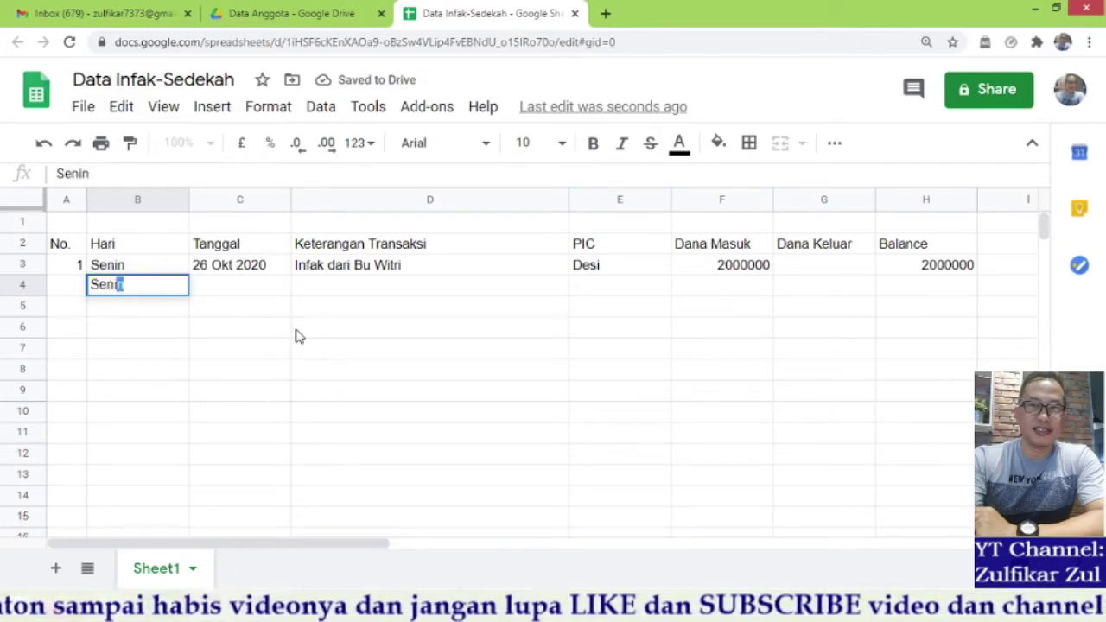
key(Tab)
text(26)
key(BackSpace)
key(BackSpace)
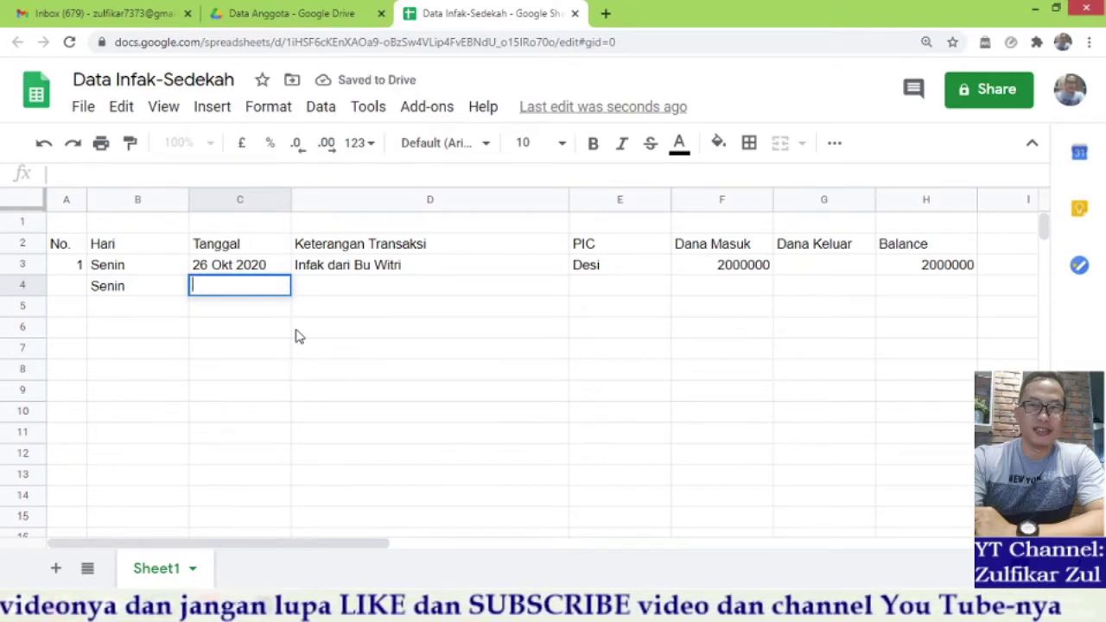
click(239, 271)
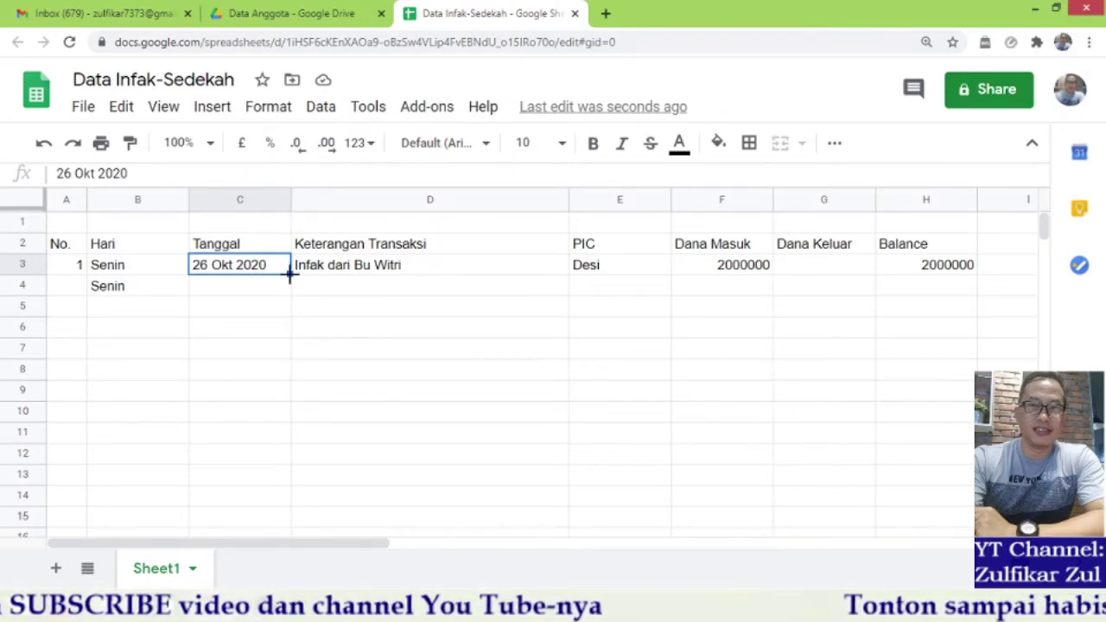
drag(290, 273, 290, 293)
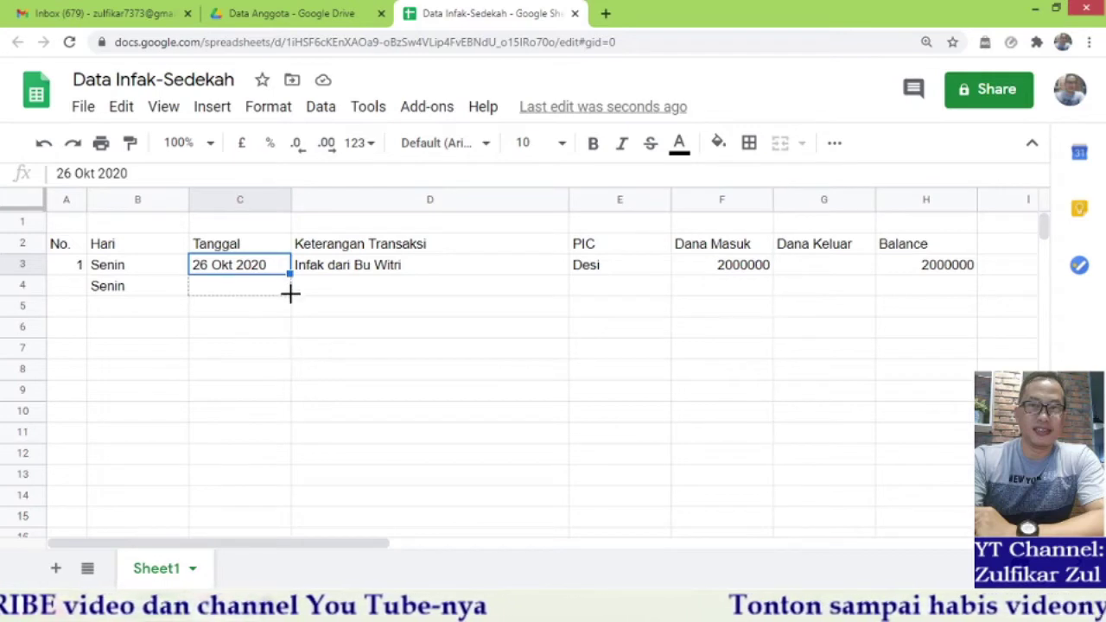
- Write row 4's description as an 'Infak' donation from a second donor
click(340, 291)
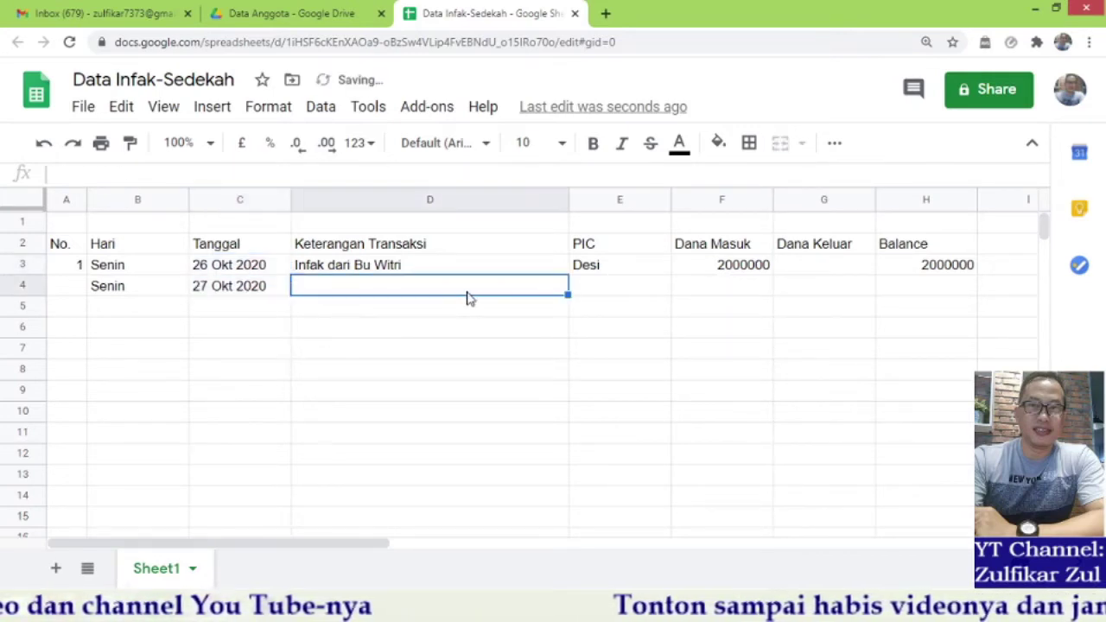
text(Infak)
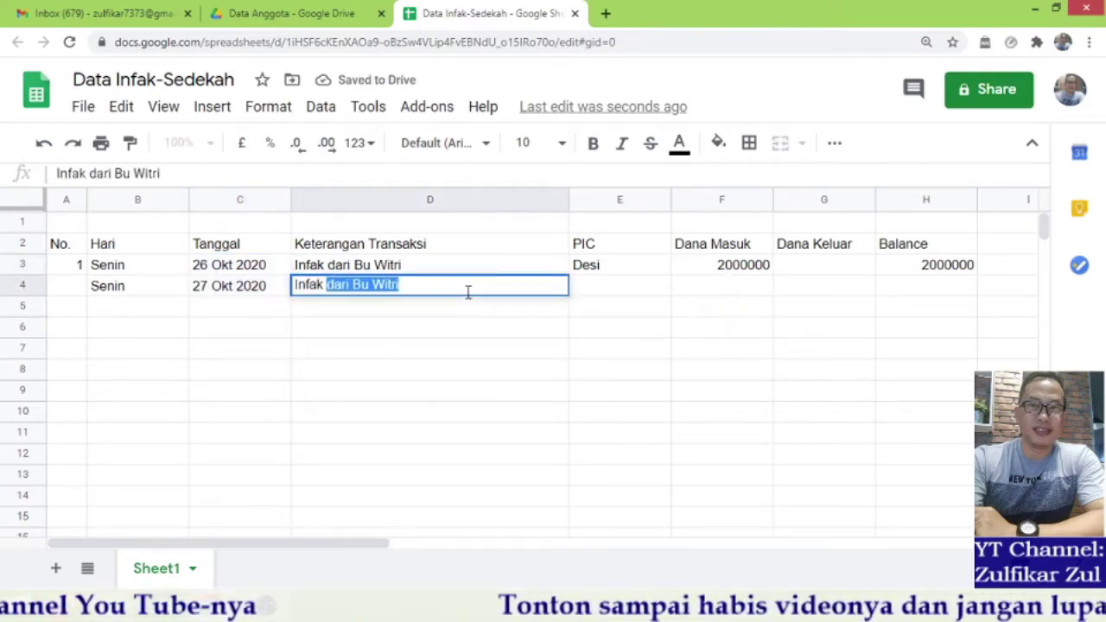
key(Tab)
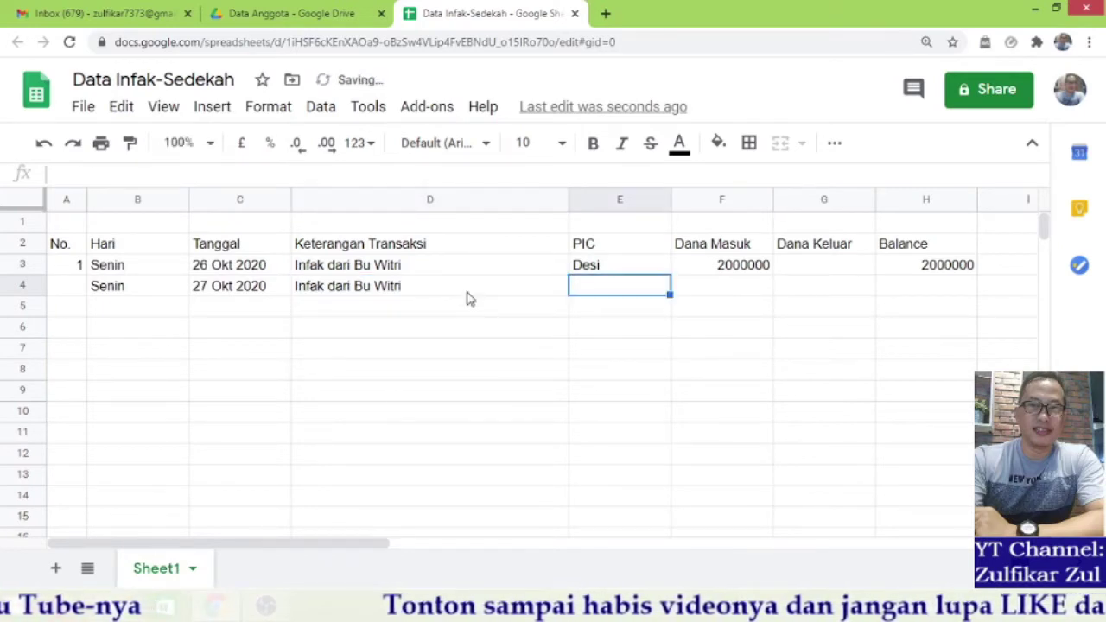
click(452, 296)
double_click(440, 289)
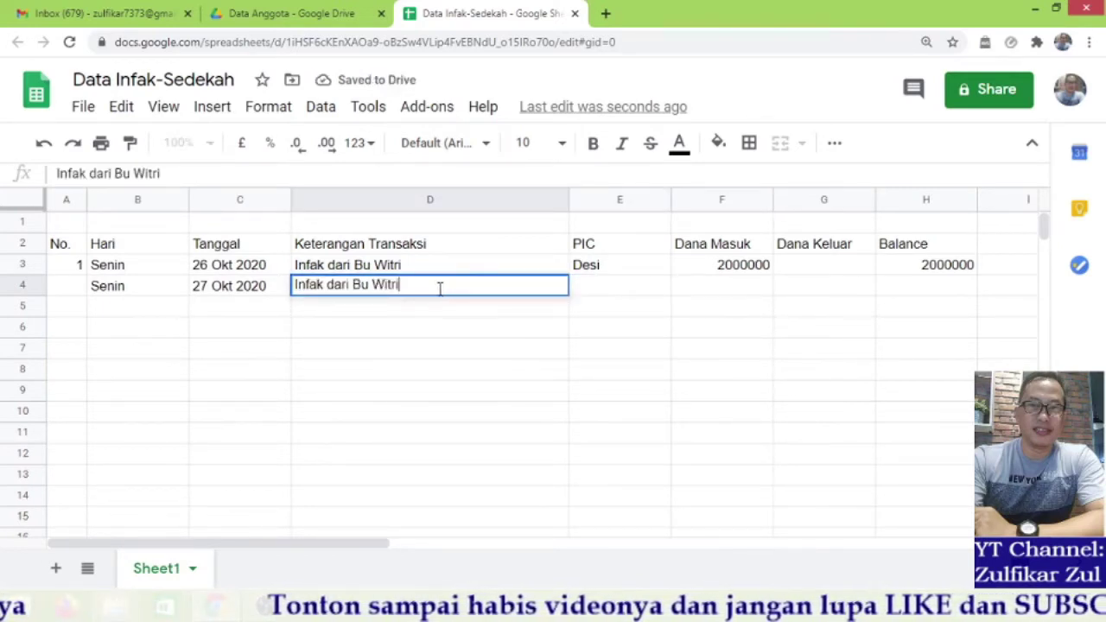
key(BackSpace)
key(BackSpace)
key(BackSpace)
key(BackSpace)
key(BackSpace)
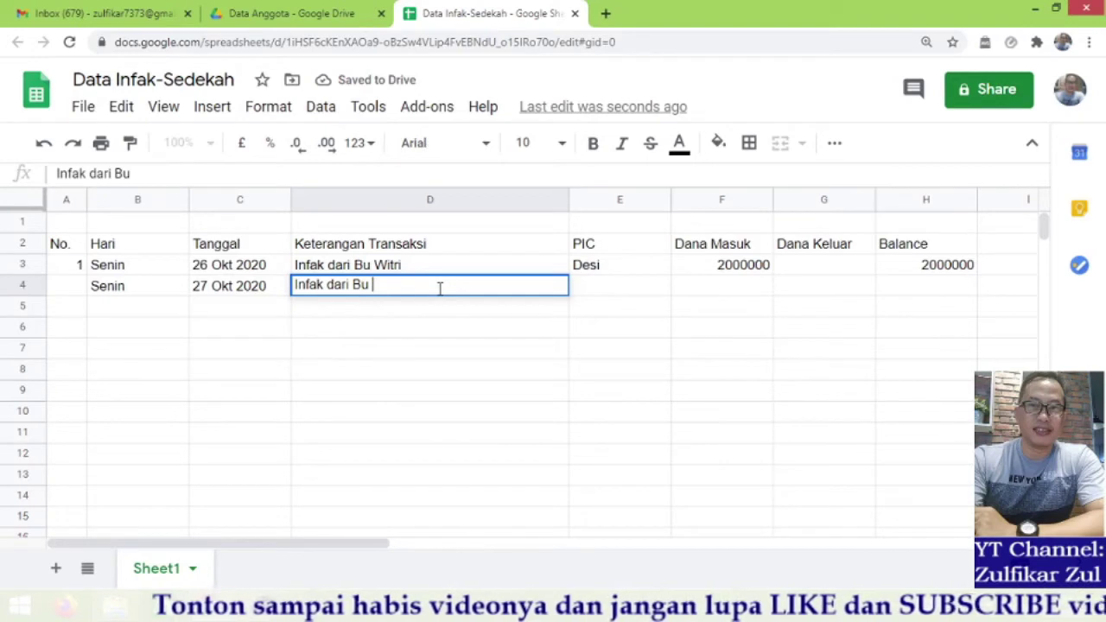
text(Rita Damai)
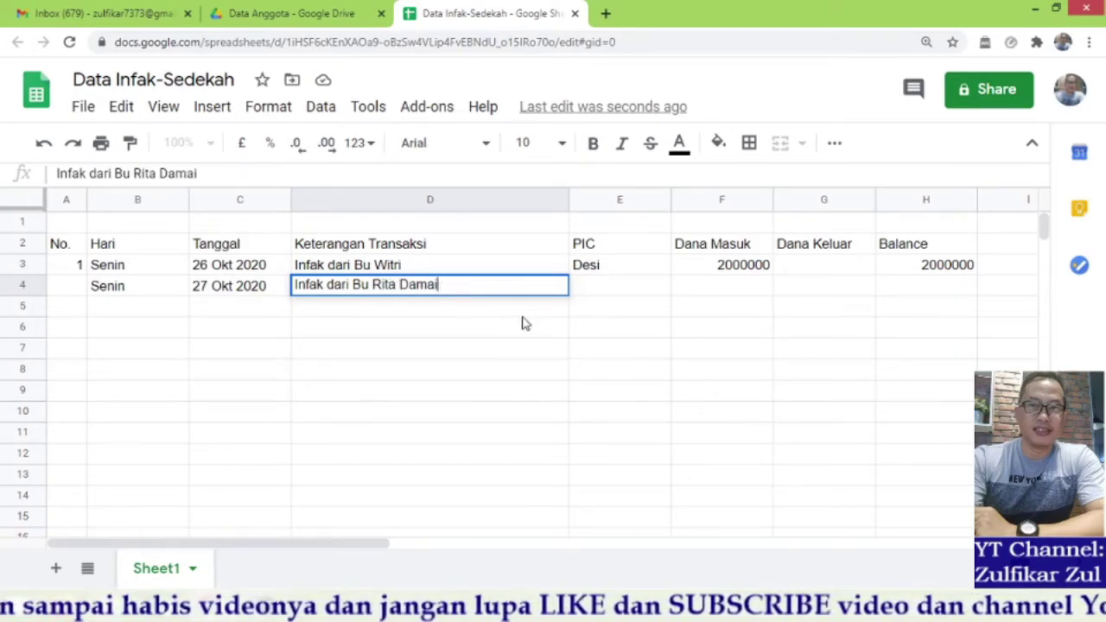
key(Tab)
- Fill row 4's PIC via autocomplete and a Dana Masuk of 2000000
text(d)
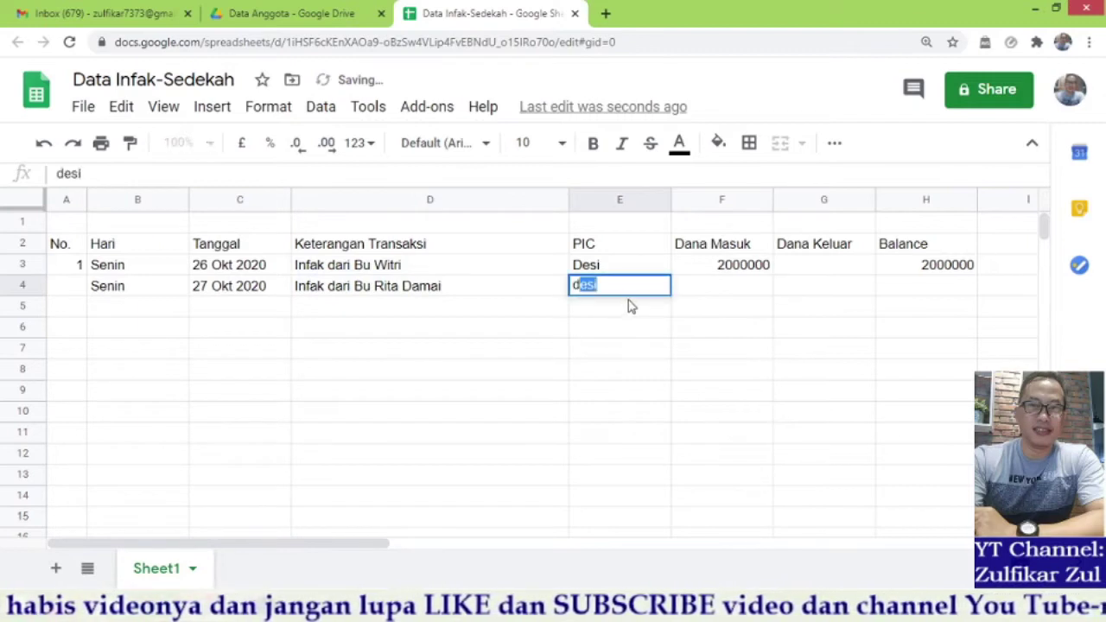
key(Tab)
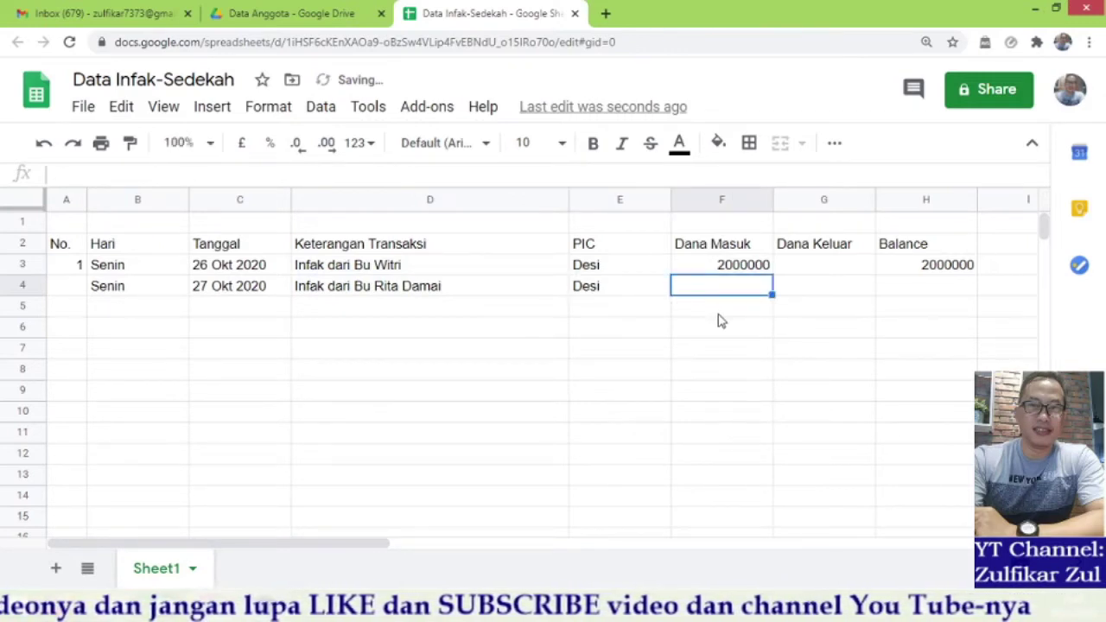
text(2000000)
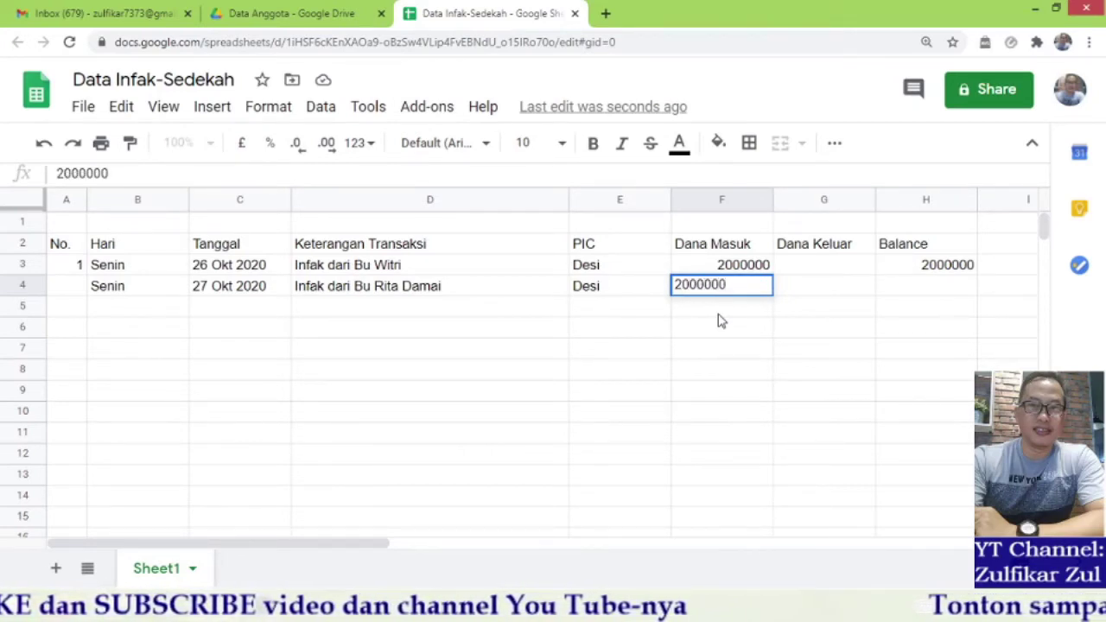
key(Tab)
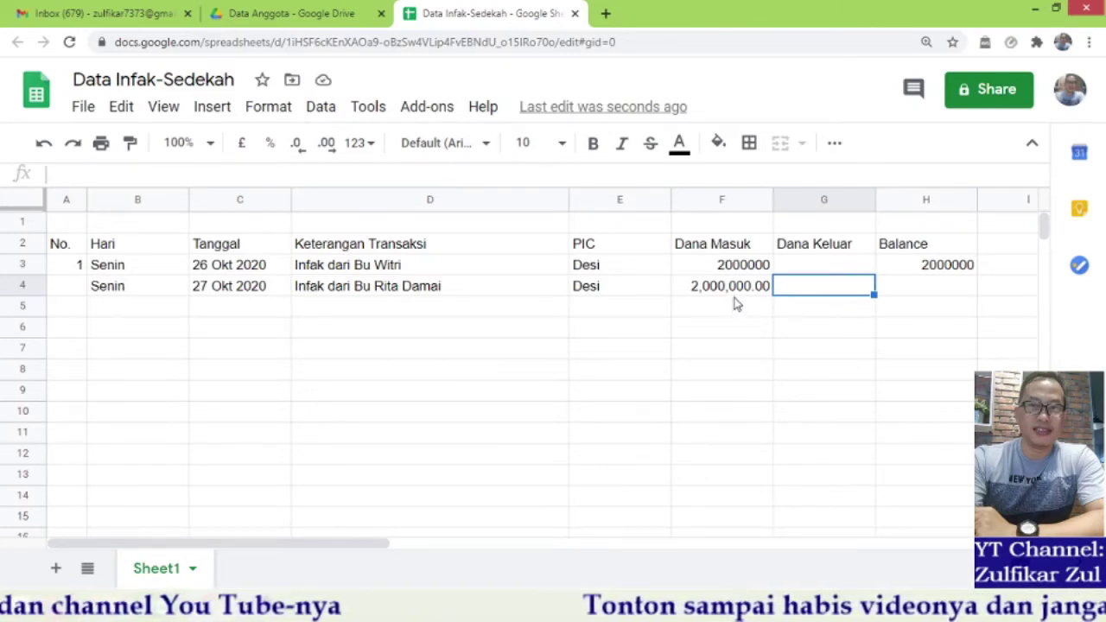
click(739, 286)
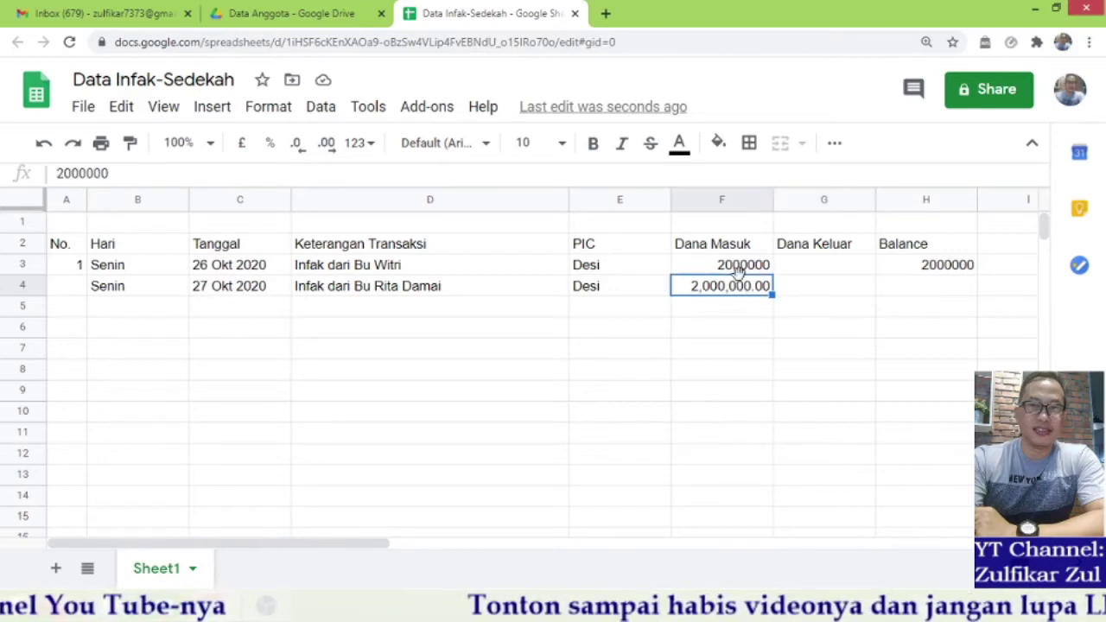
- Apply the Financial number format to Dana Masuk cells F3 and F5:F14
click(744, 264)
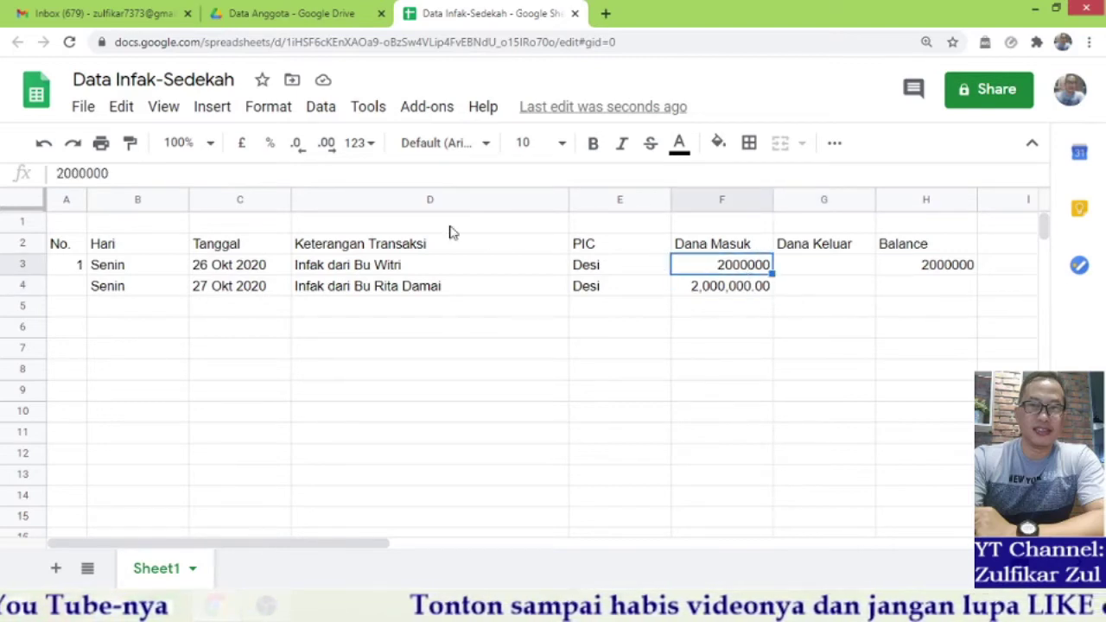
click(273, 112)
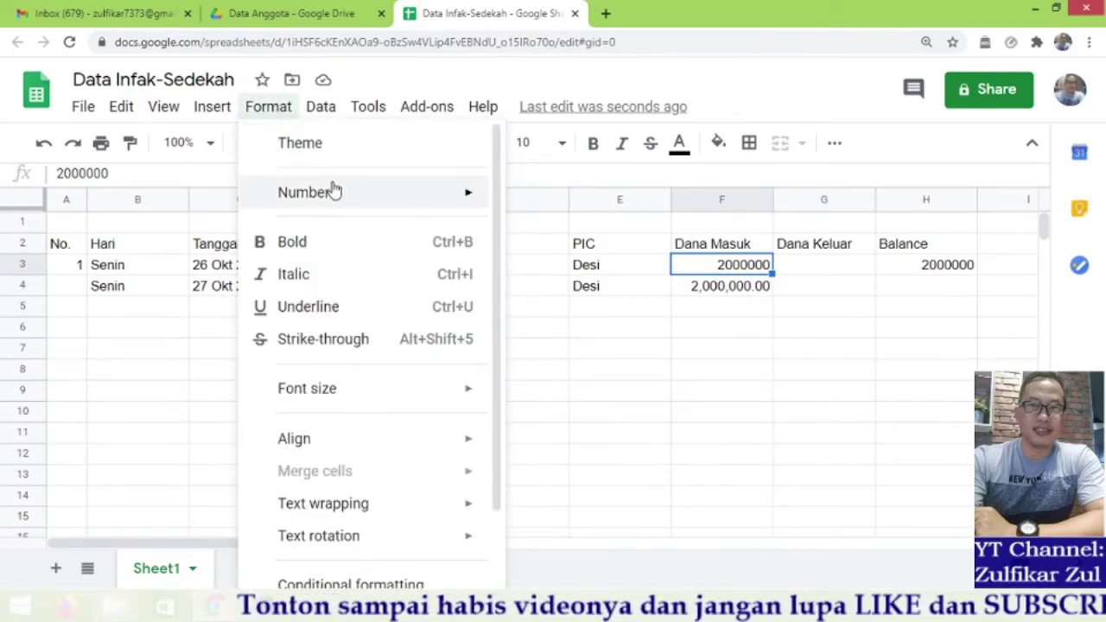
mouse_move(410, 200)
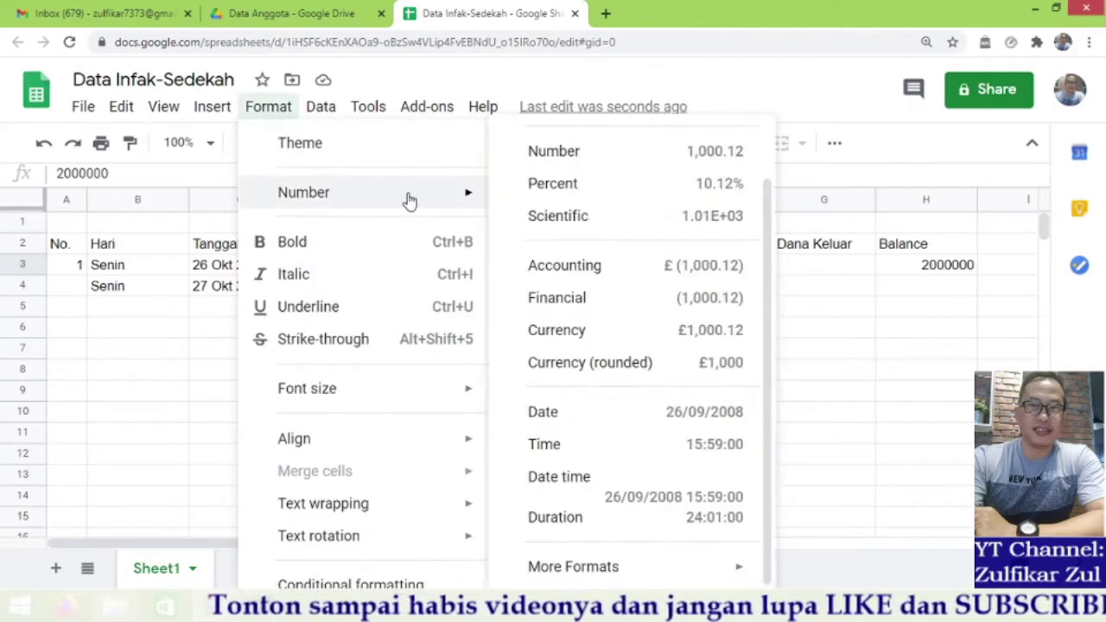
click(580, 299)
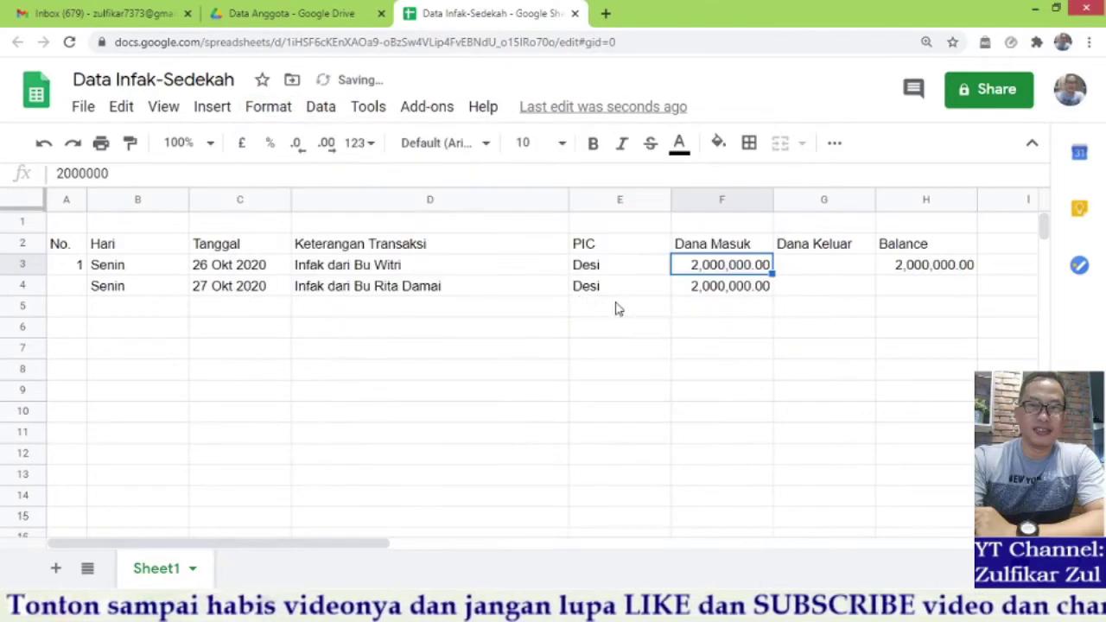
click(743, 310)
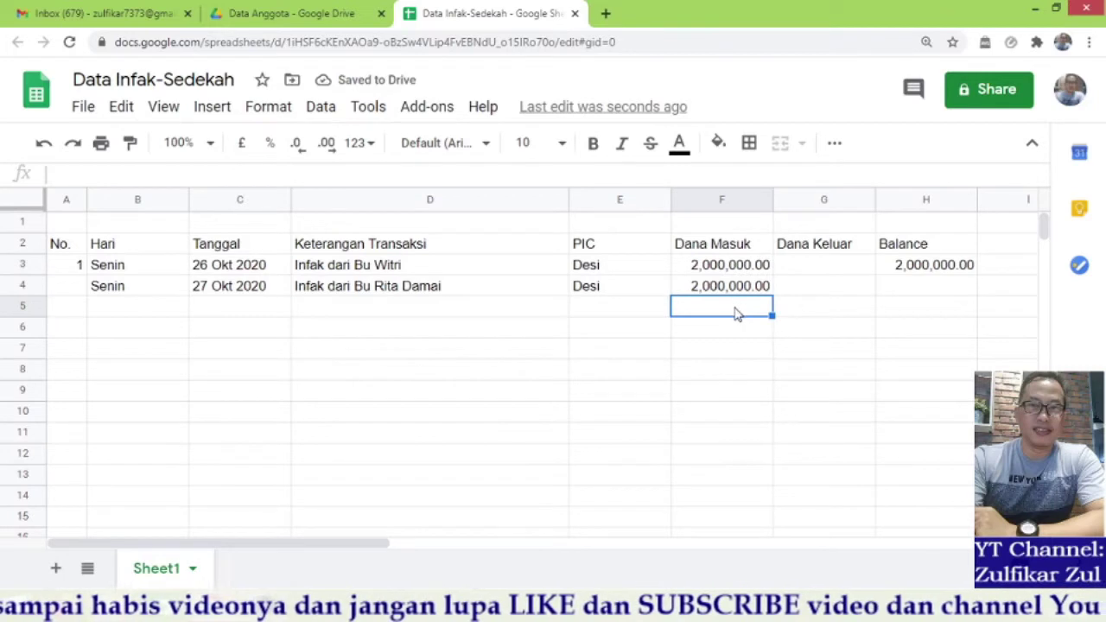
drag(731, 316, 739, 497)
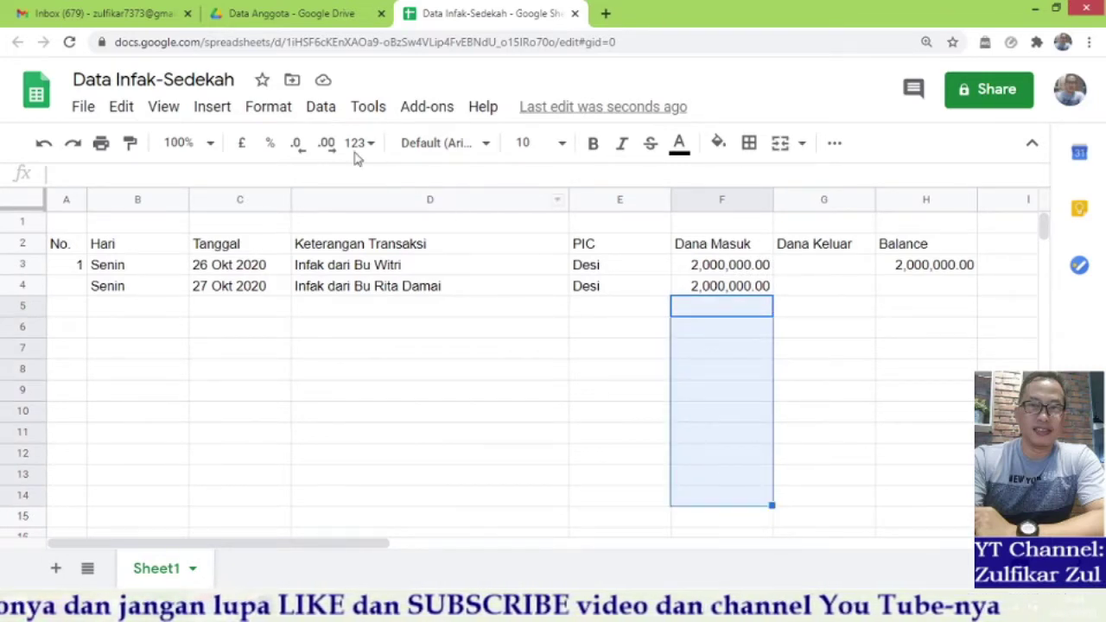
click(262, 110)
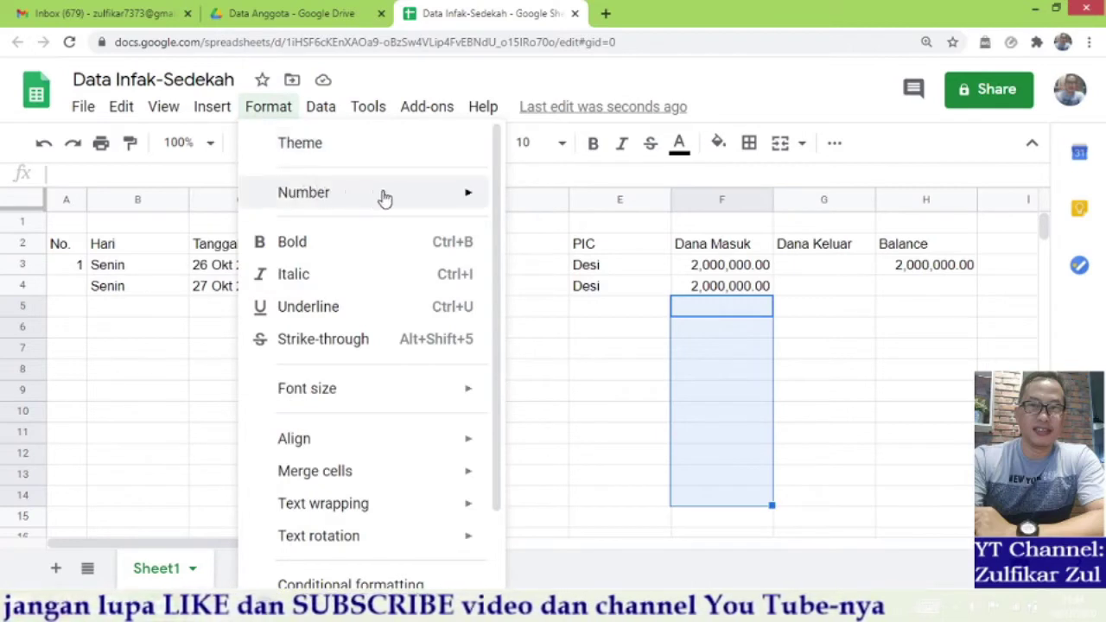
mouse_move(469, 195)
click(586, 300)
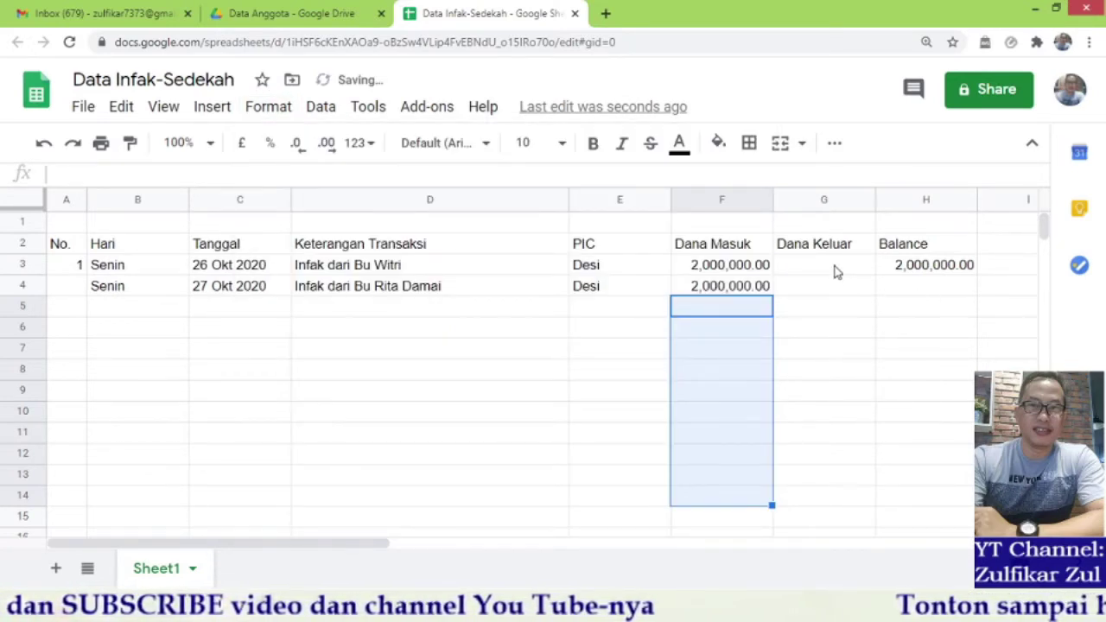
- Apply the Financial format to Dana Keluar G3:G13 and Balance H4:H13
drag(834, 268, 824, 470)
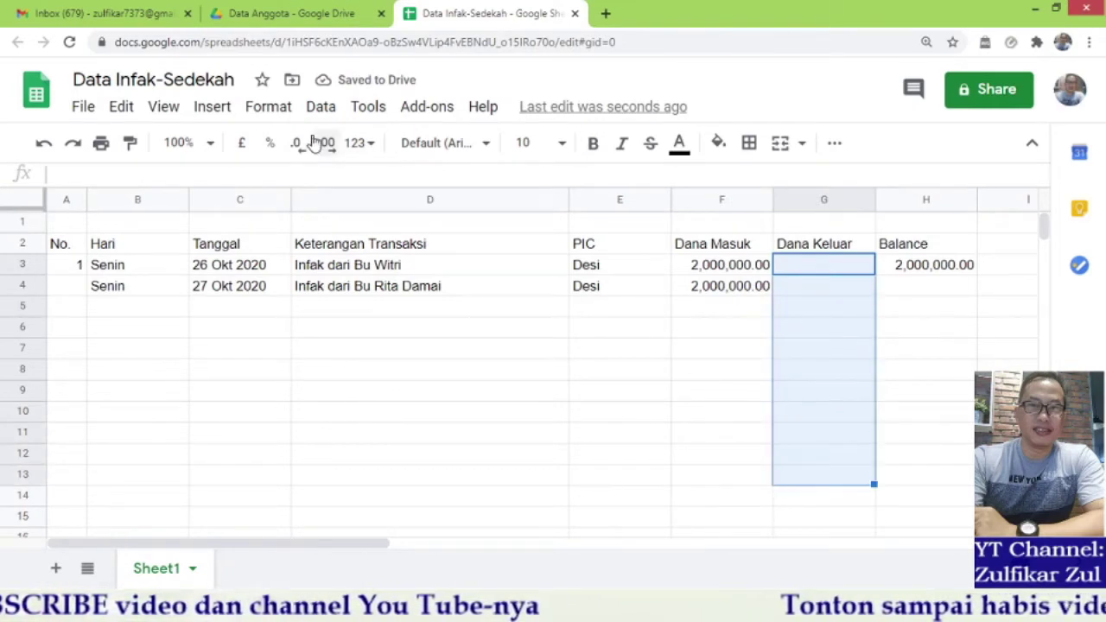
click(268, 108)
mouse_move(392, 198)
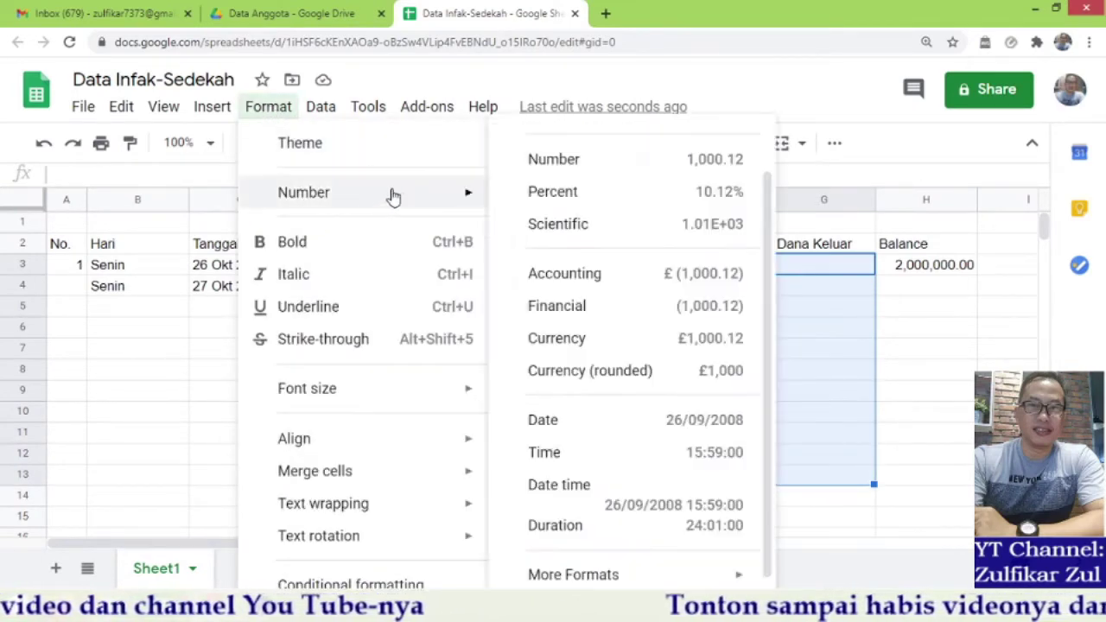
click(610, 308)
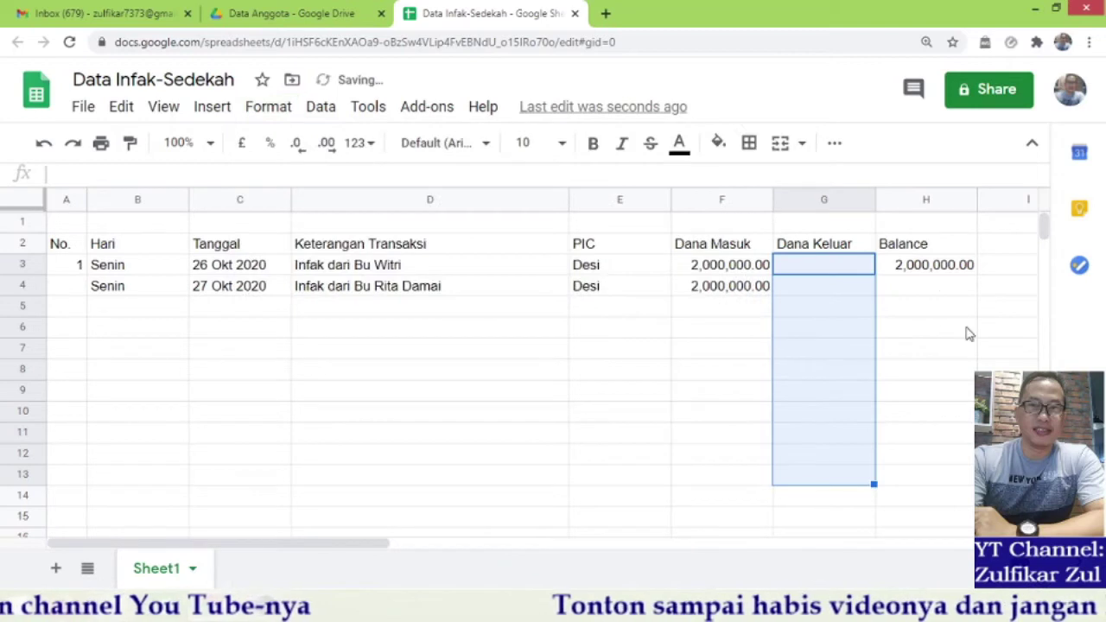
click(928, 288)
drag(929, 287, 925, 477)
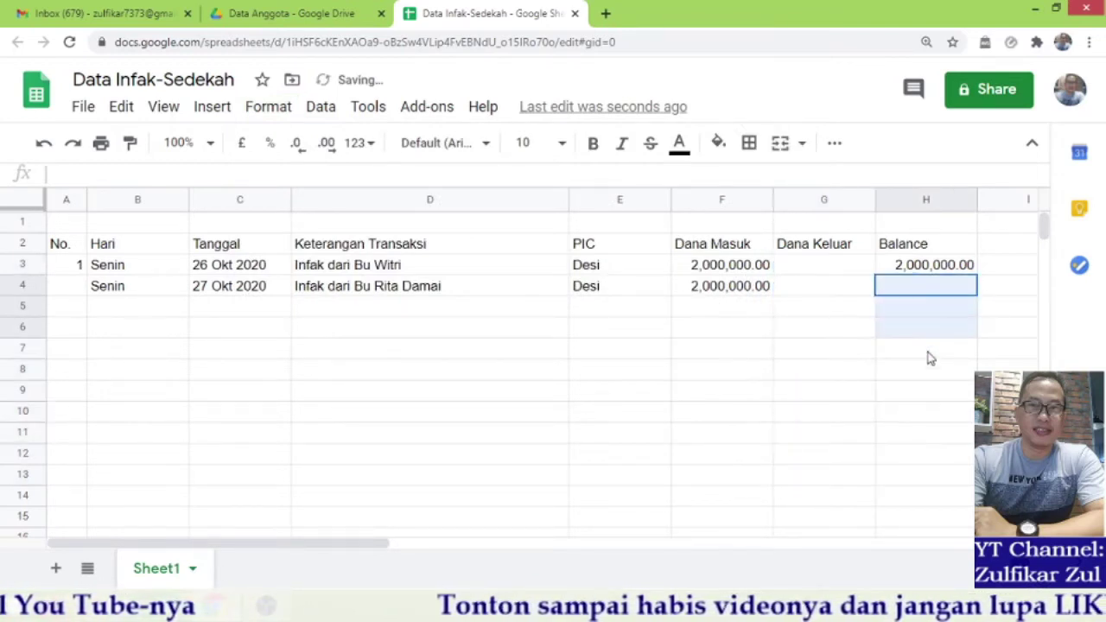
click(270, 109)
mouse_move(331, 195)
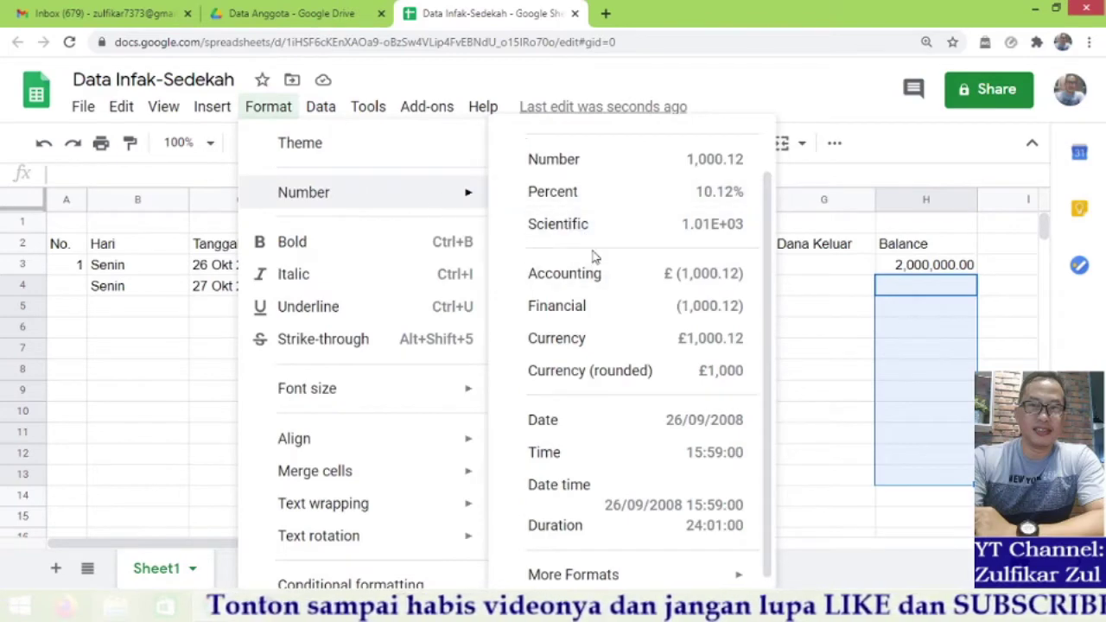
click(598, 307)
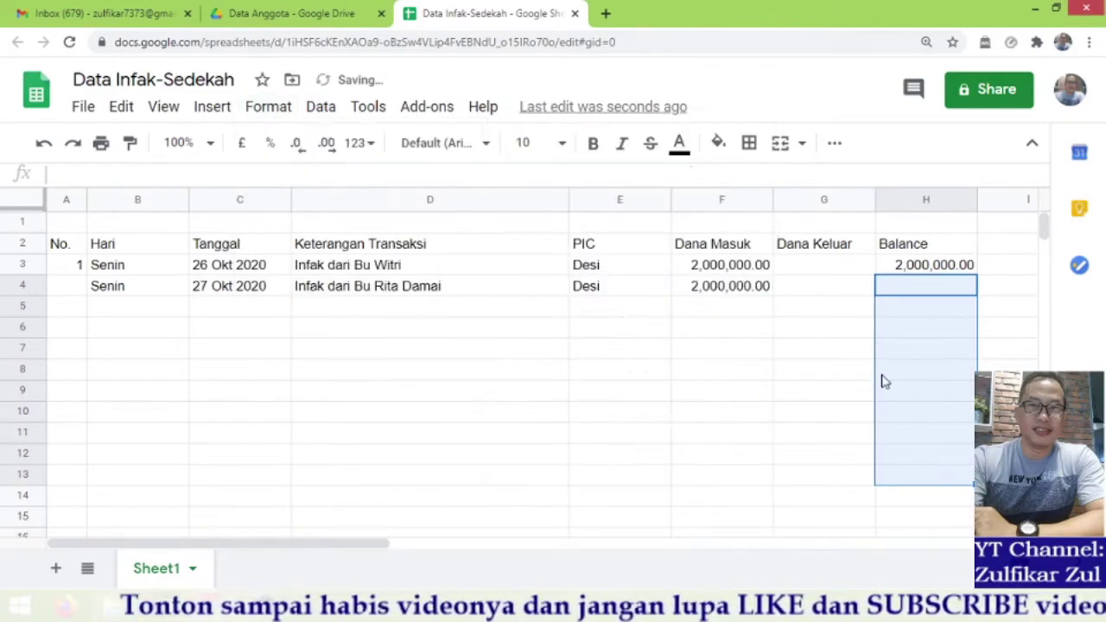
click(700, 308)
click(137, 304)
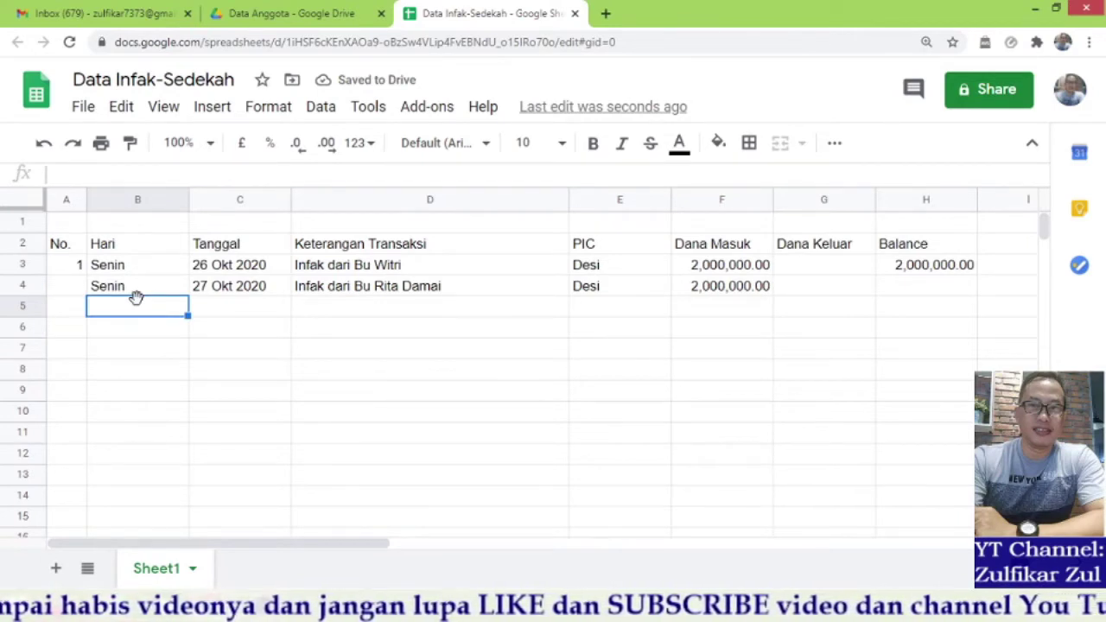
- Enter Selasa in B5, correct C4's date to 26 Okt 2020, and enter 27 Okt 2020 in C5
text(Slasa)
key(BackSpace)
key(BackSpace)
key(BackSpace)
key(BackSpace)
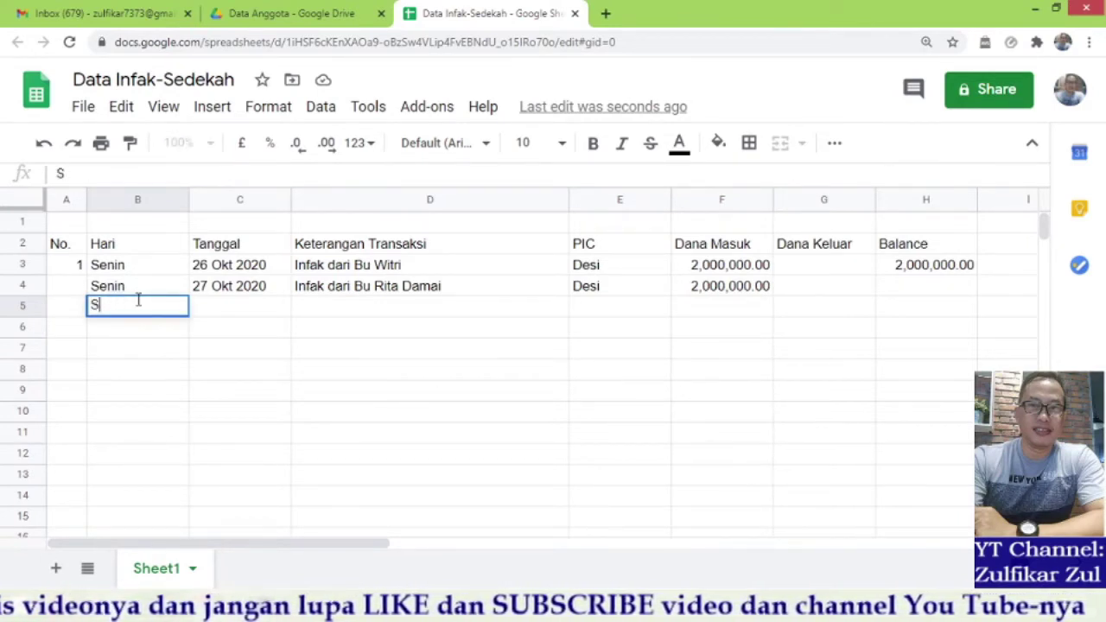
text(elasa)
key(Tab)
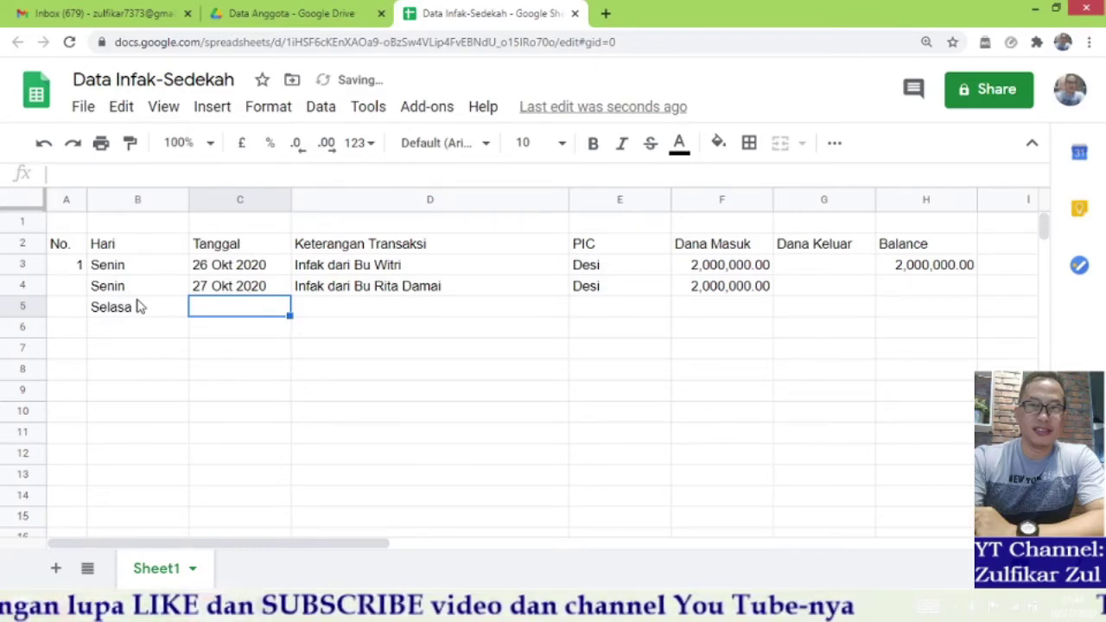
click(207, 286)
double_click(208, 285)
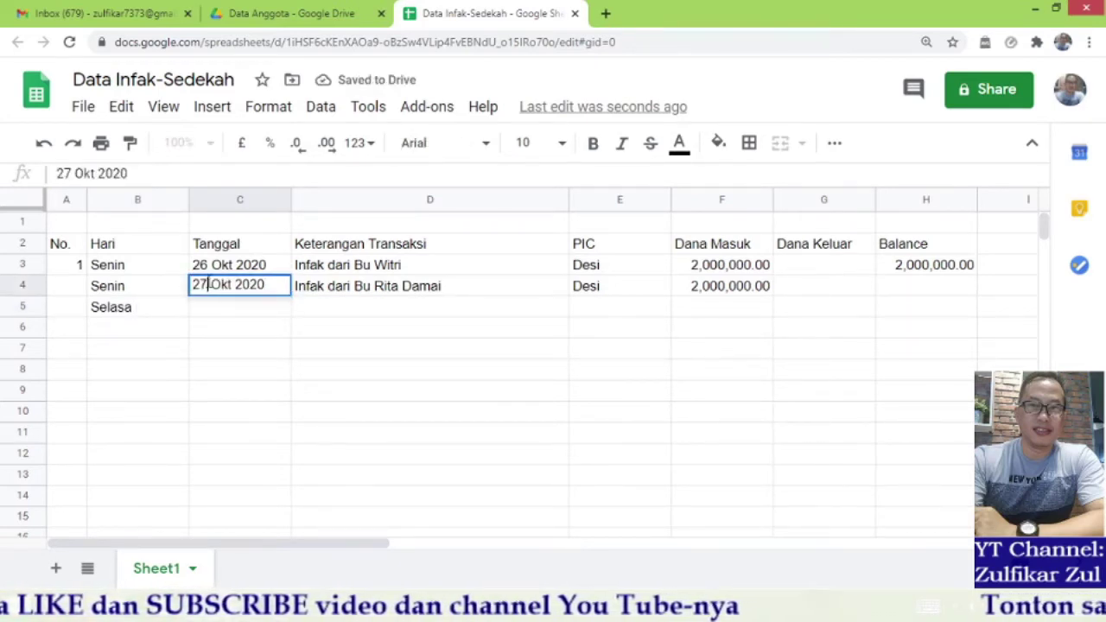
key(BackSpace)
text(6)
key(Return)
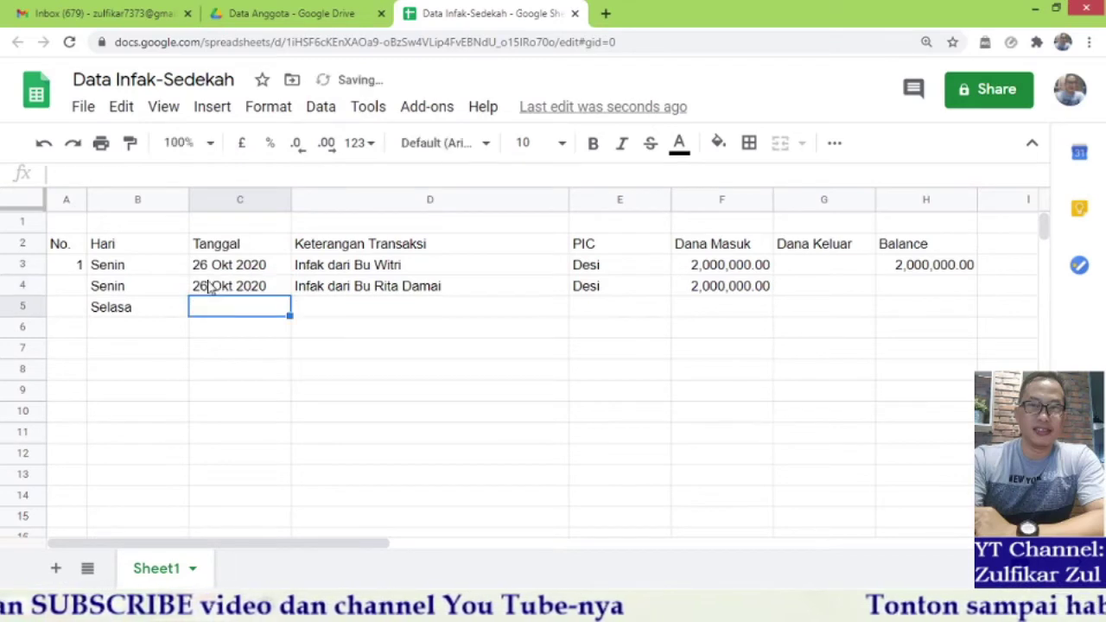
text(27 Okt 2020)
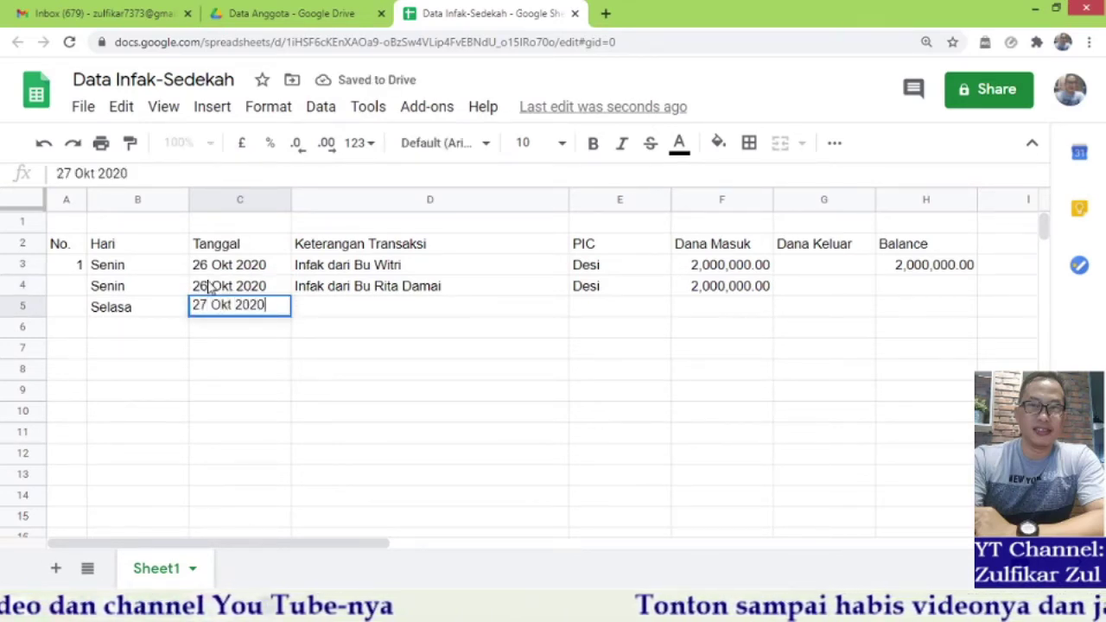
key(Tab)
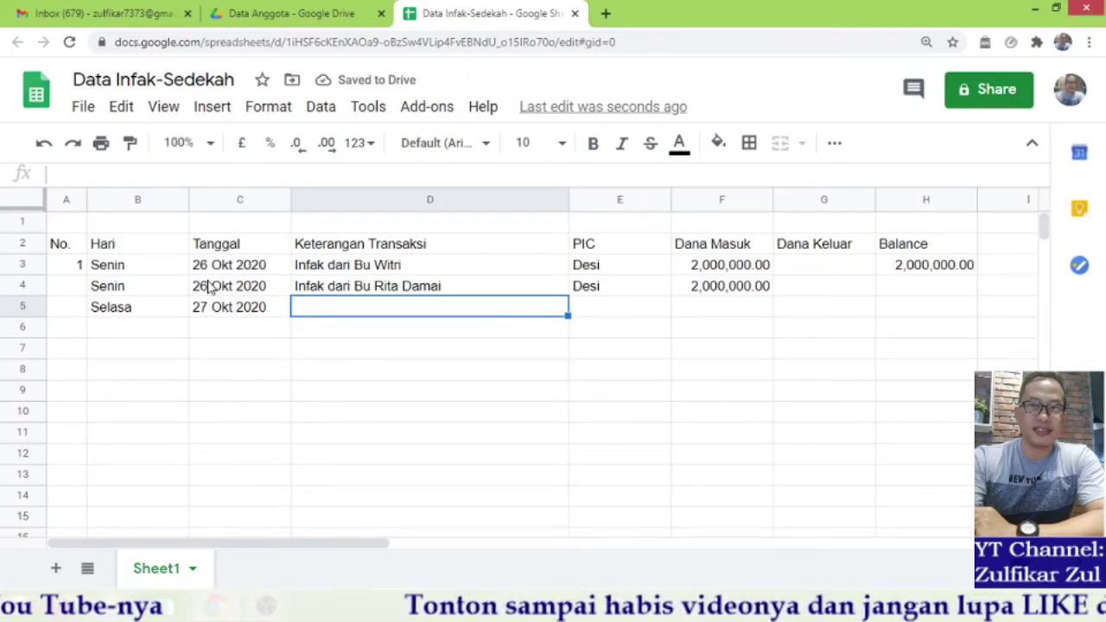
- Fill row 5 with 'Dana bantu kawan', the autocompleted PIC and a 500,000 outflow
text(Be)
key(BackSpace)
key(BackSpace)
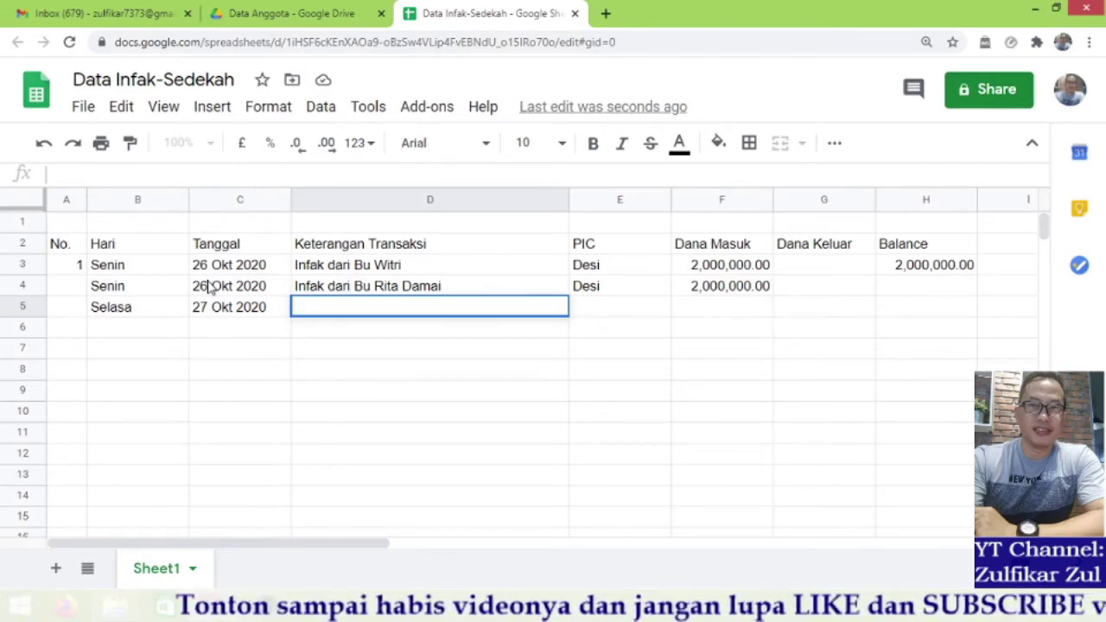
text(Dana bantu kaawan)
key(Tab)
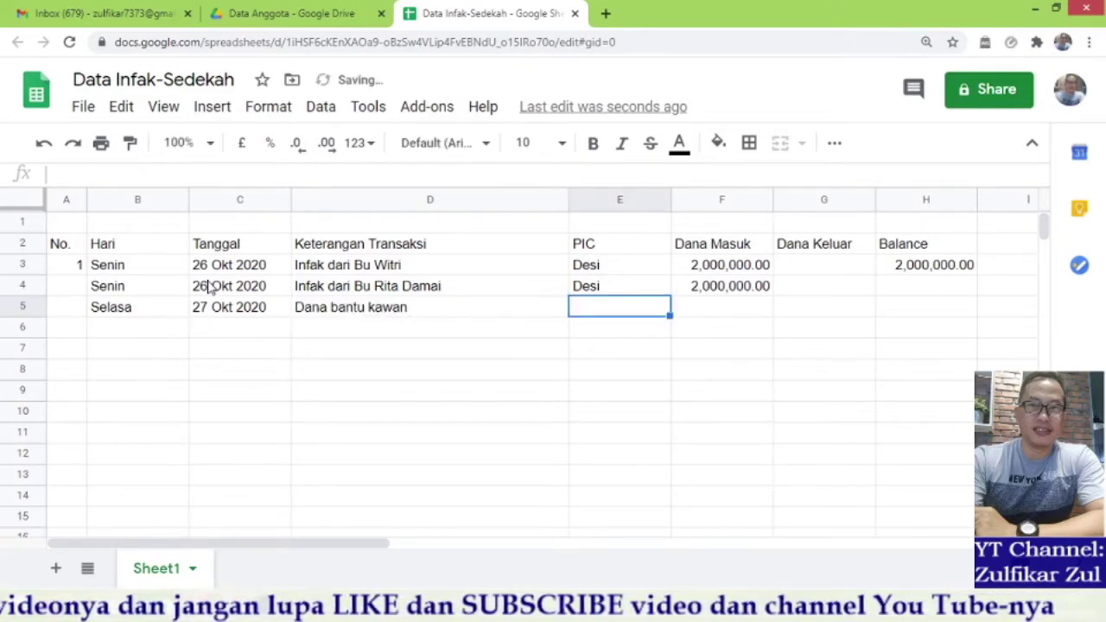
text(De)
key(Tab)
key(Tab)
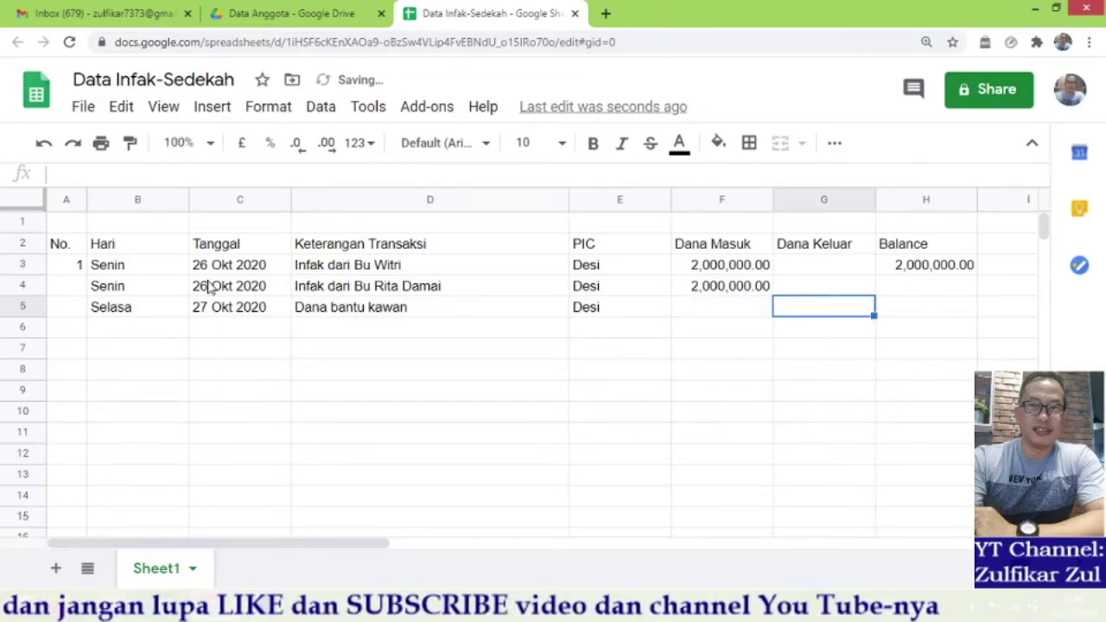
text(500,000)
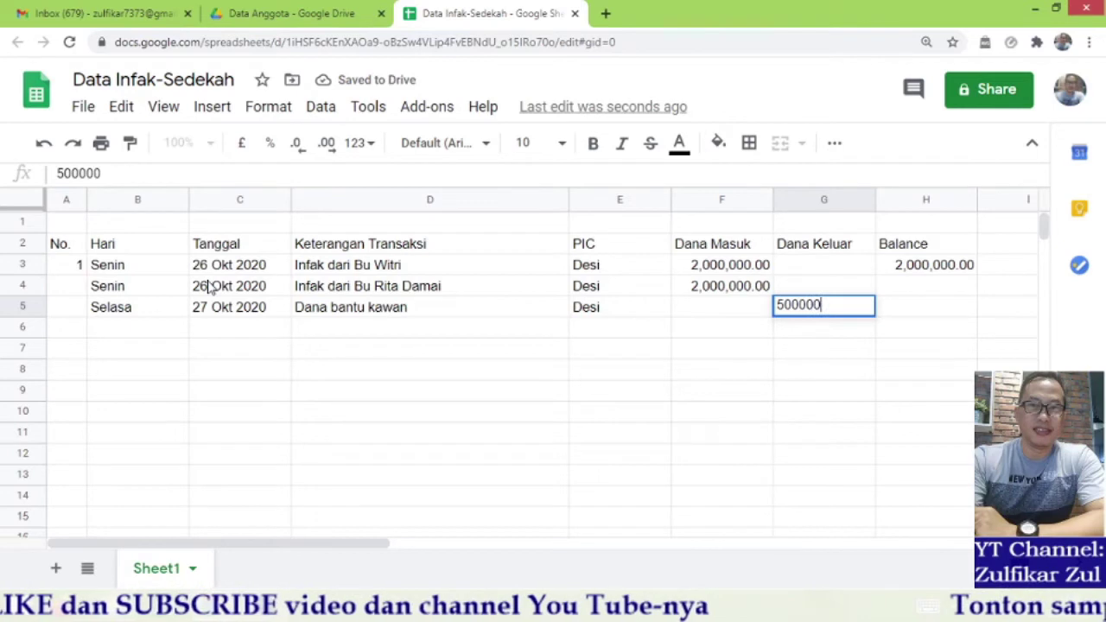
key(Tab)
key(Up)
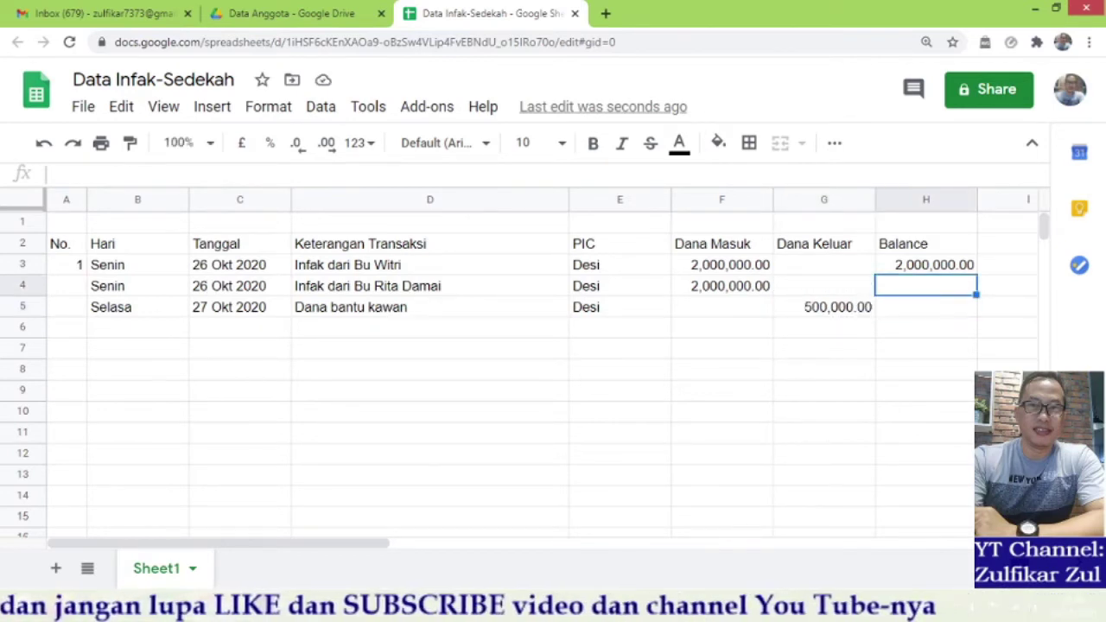
- Enter the running-balance formula =H3+F4-G4 in H4
click(934, 266)
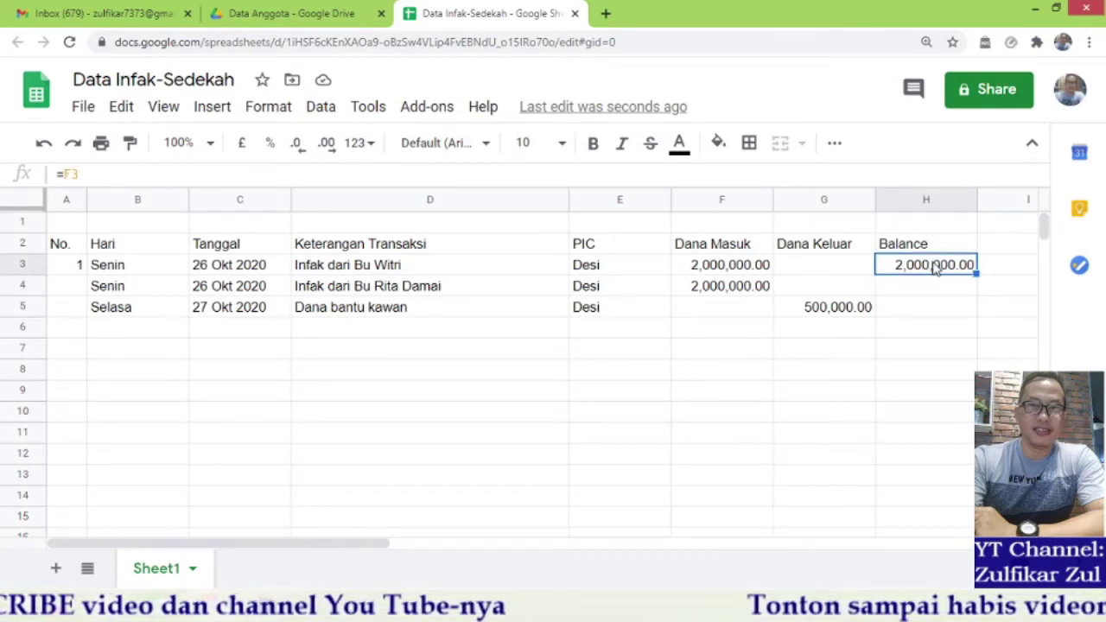
click(734, 294)
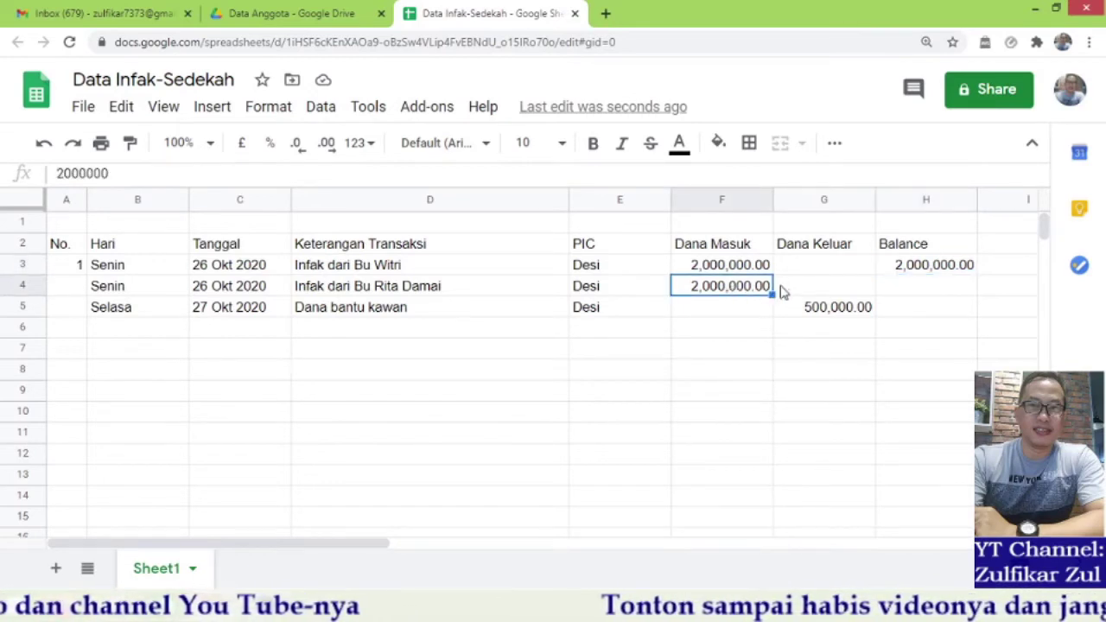
click(818, 290)
click(929, 291)
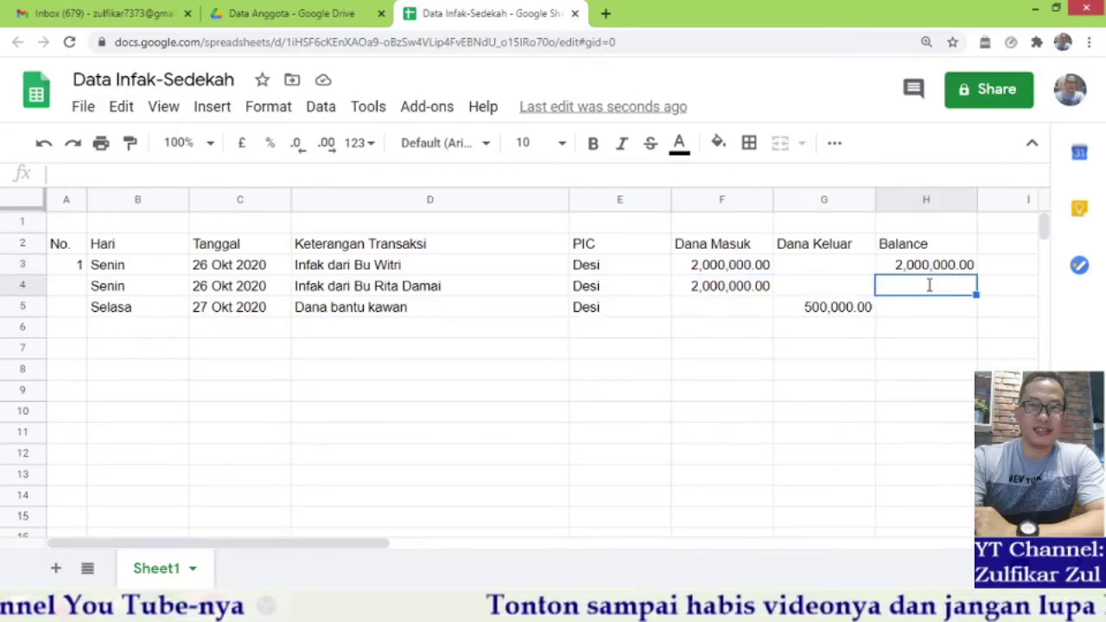
text(=)
click(927, 264)
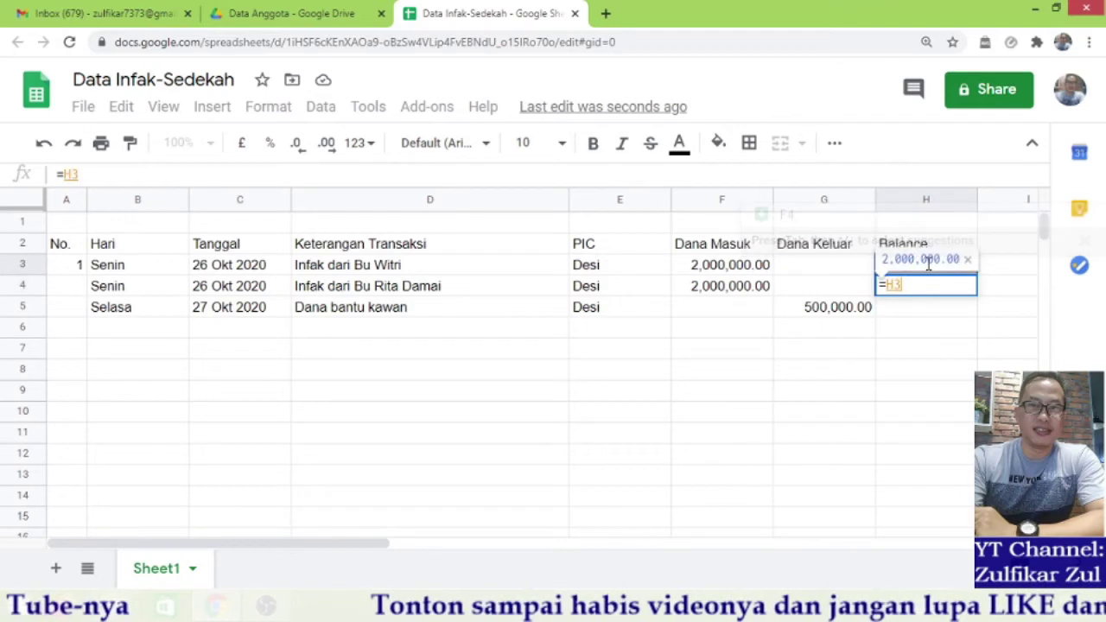
text(+)
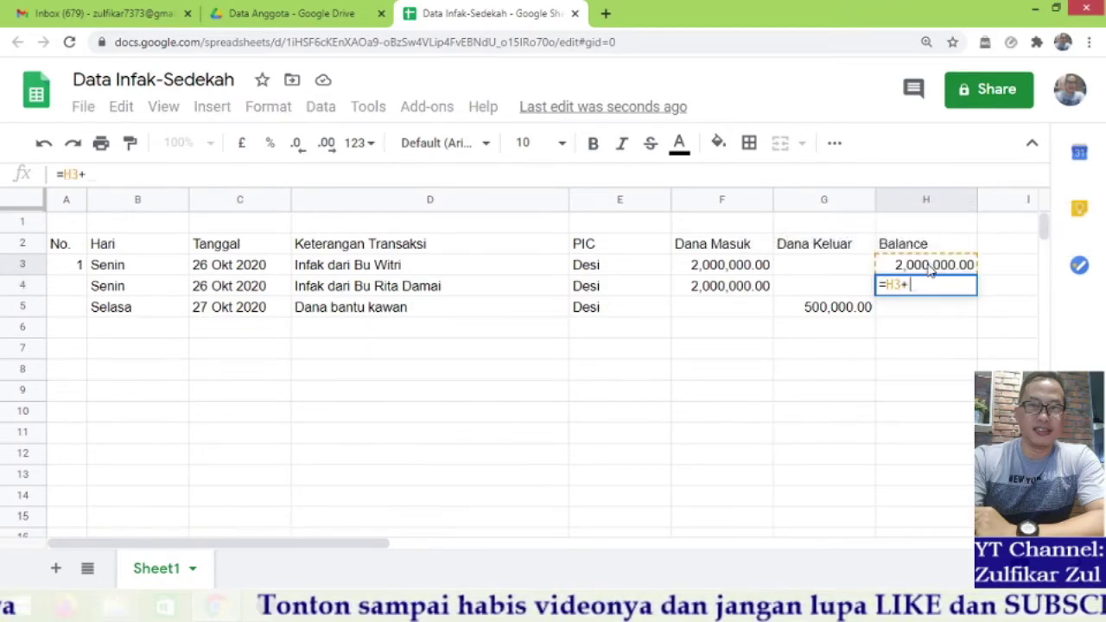
click(719, 293)
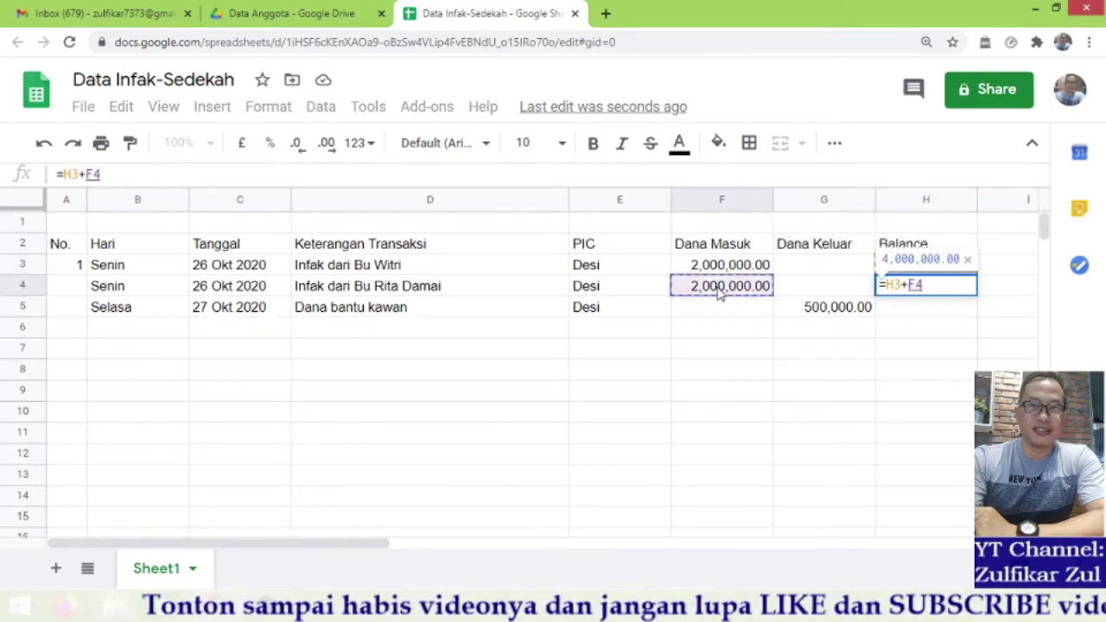
text(-)
click(813, 285)
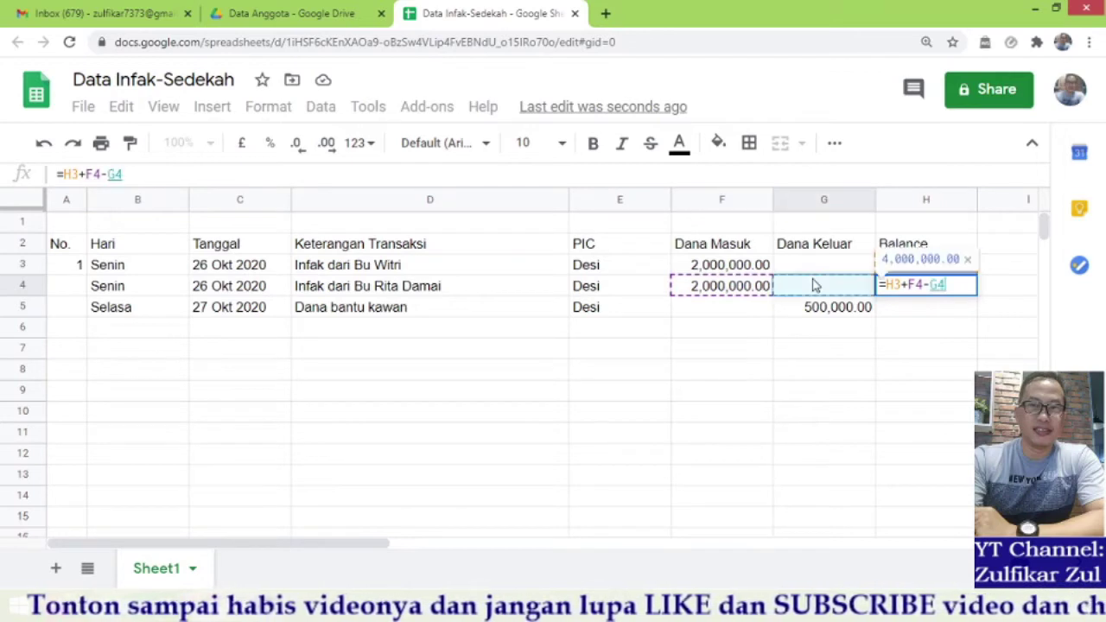
key(Return)
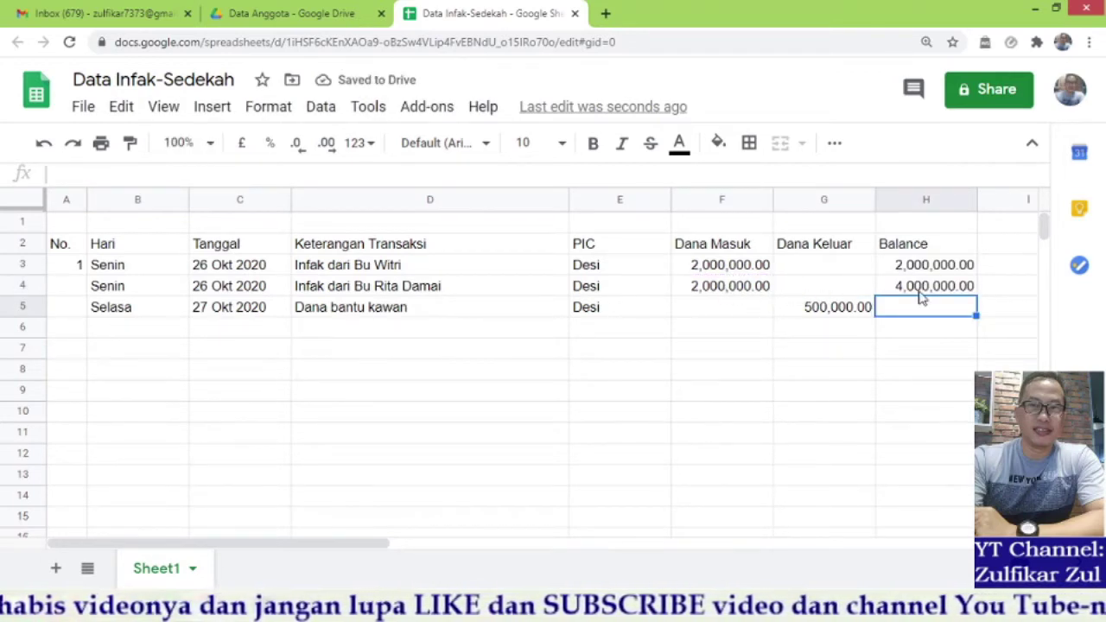
- Fill H4's balance formula down into H5, giving 3,500,000.00
click(959, 288)
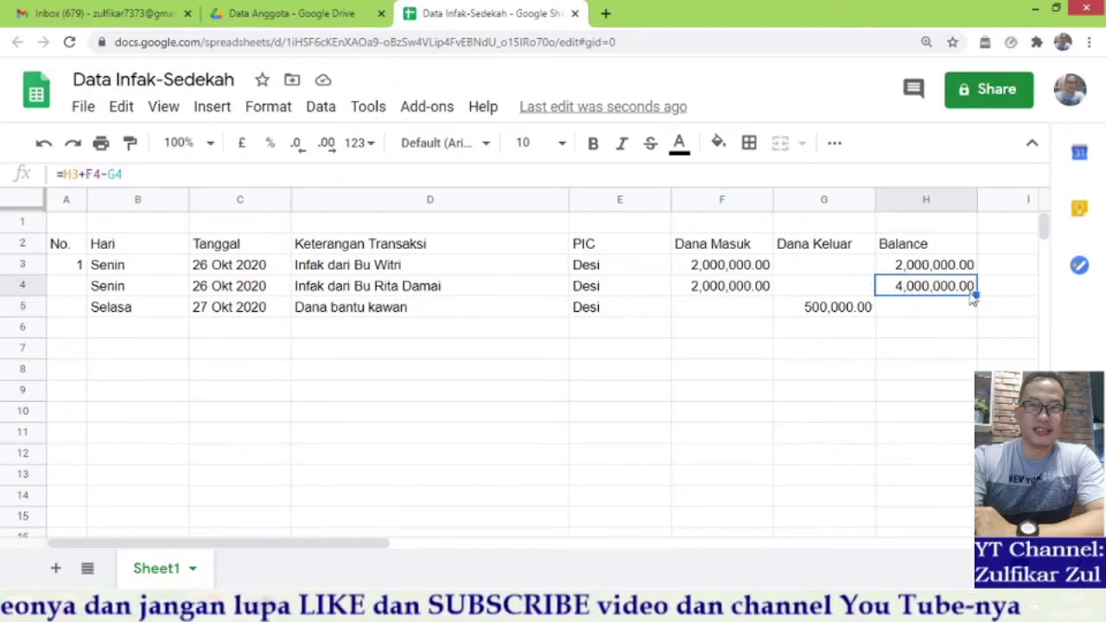
click(838, 309)
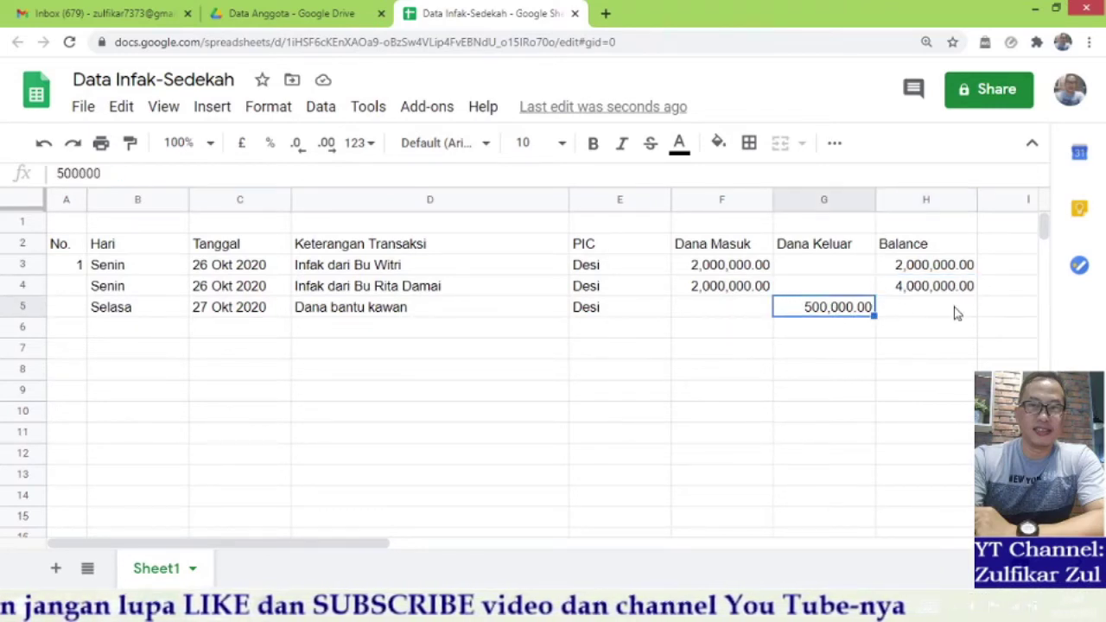
click(953, 294)
drag(974, 294, 975, 310)
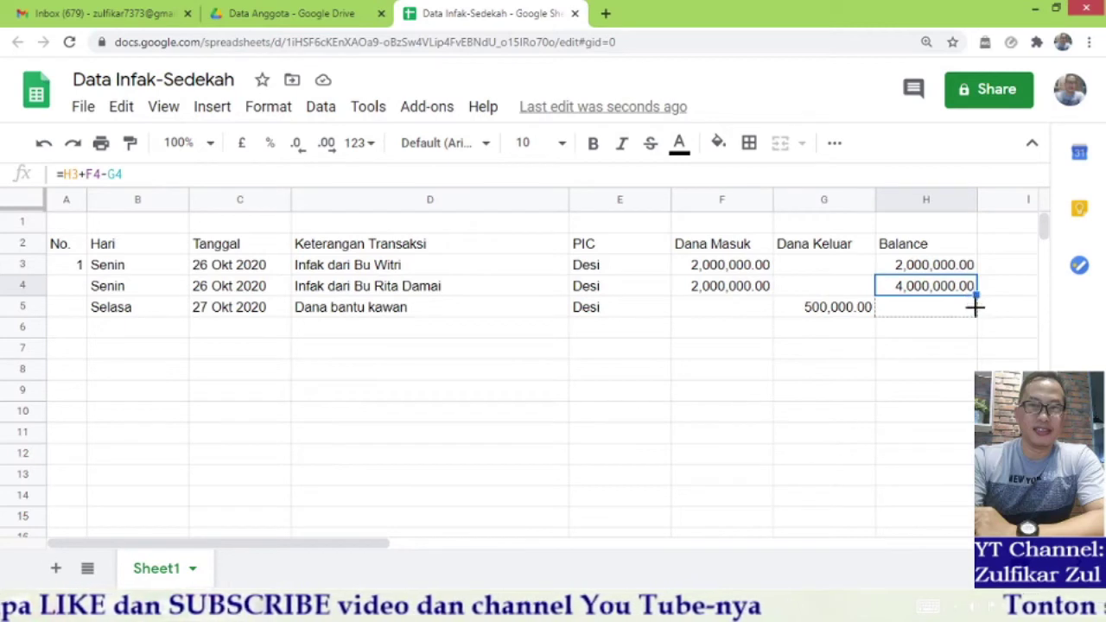
click(926, 329)
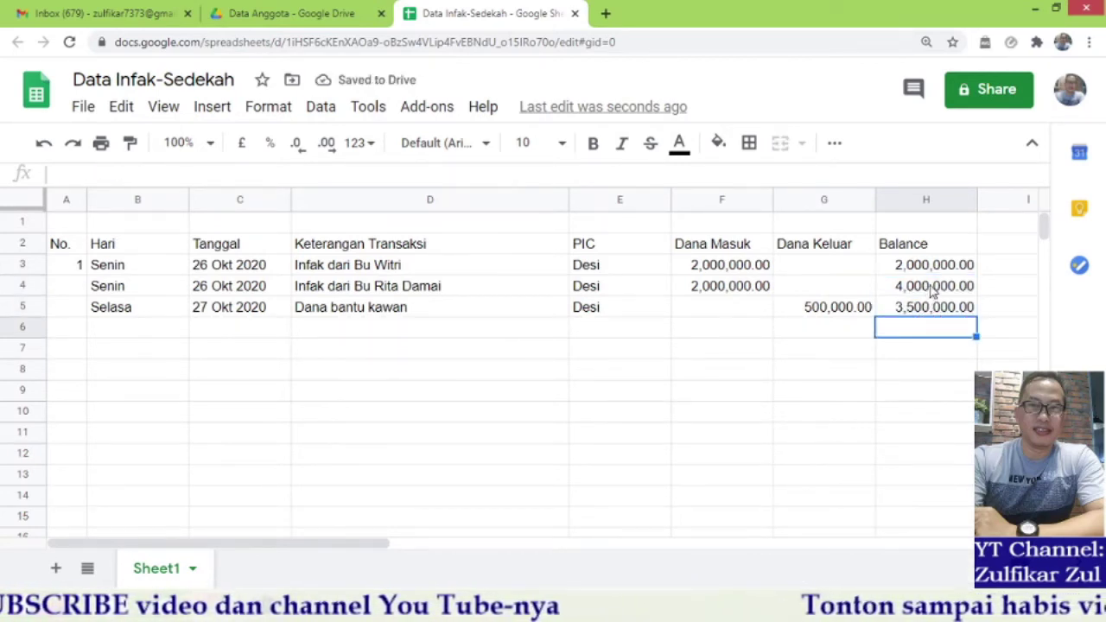
click(933, 294)
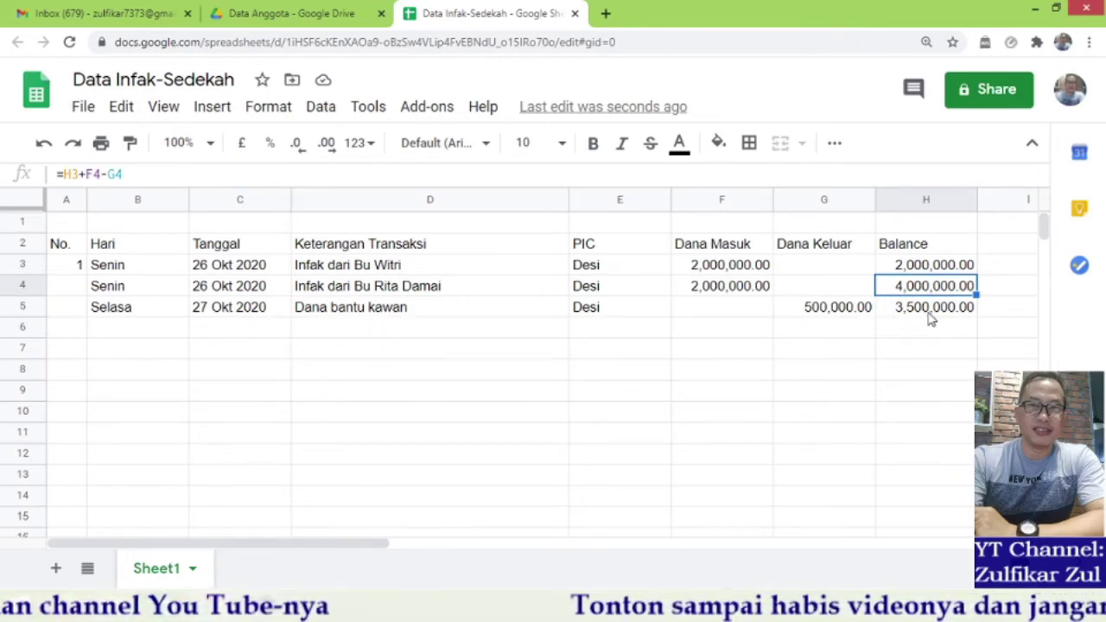
click(148, 330)
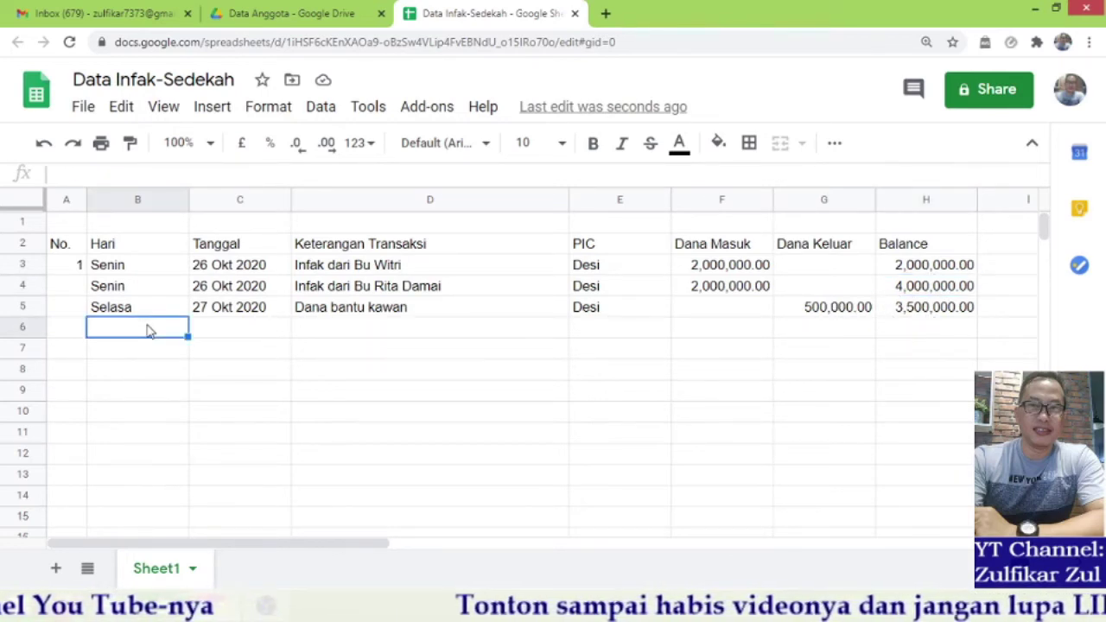
- Fill B6:F6 with Rabu, 28 Okt 2020, an 'Infak dari' donor description, the PIC, and 5000000
text(Rabu)
key(Tab)
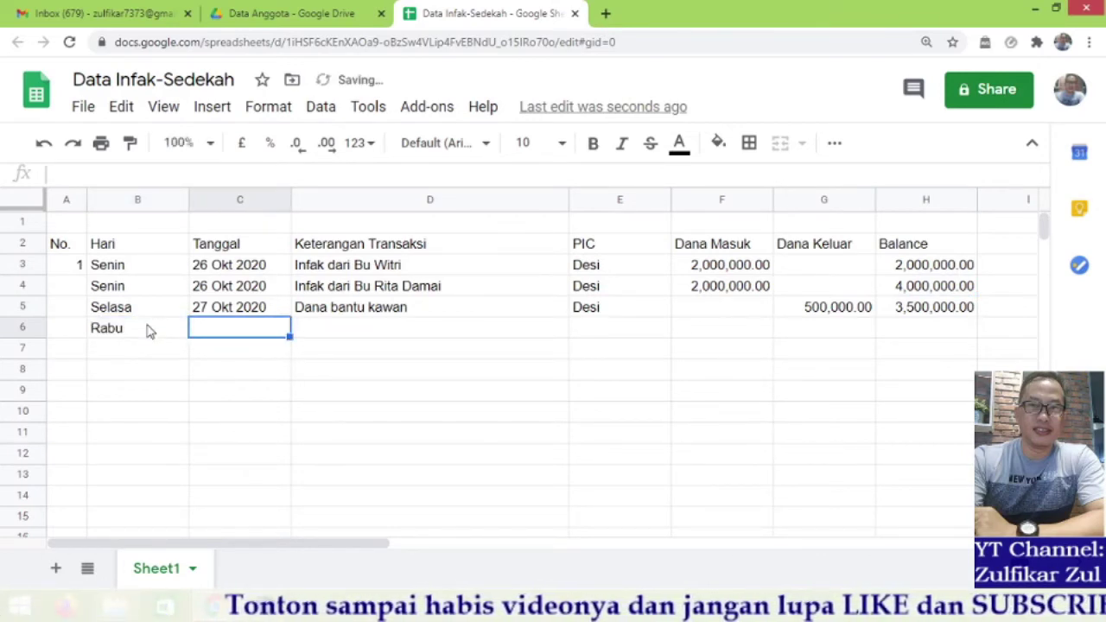
text(28 Okt 2020)
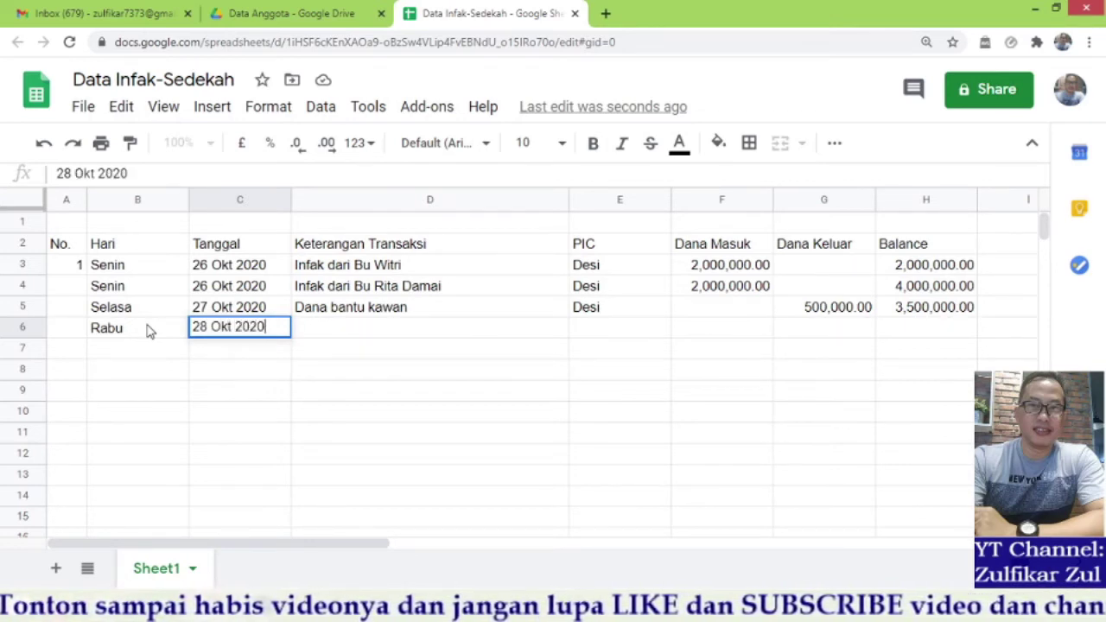
key(Tab)
text(Infak dari)
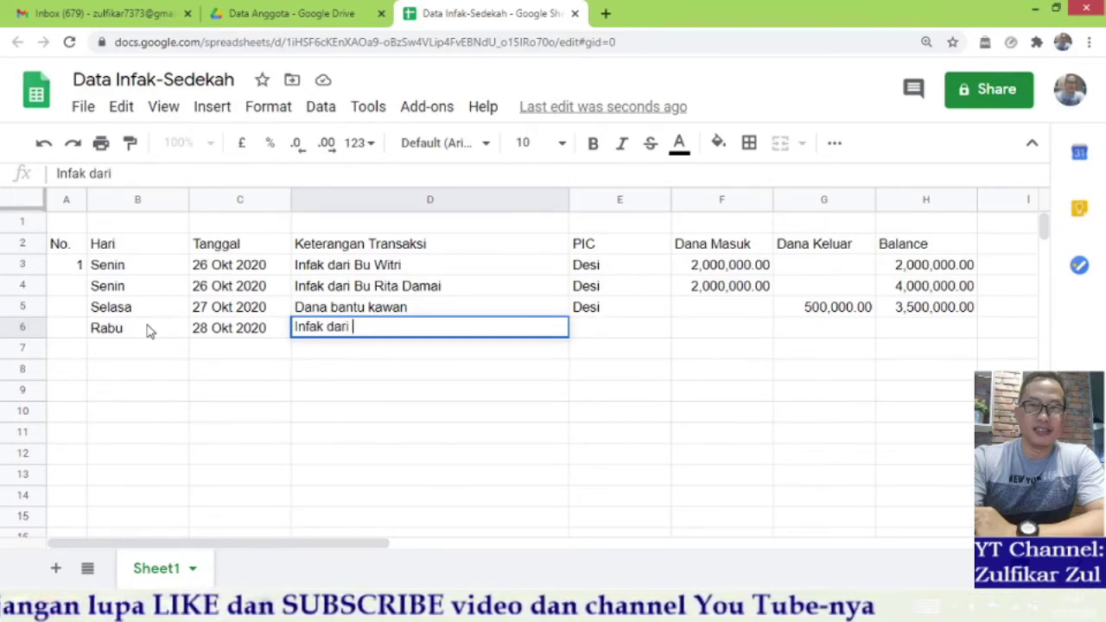
text(Rika)
key(Tab)
text(desi)
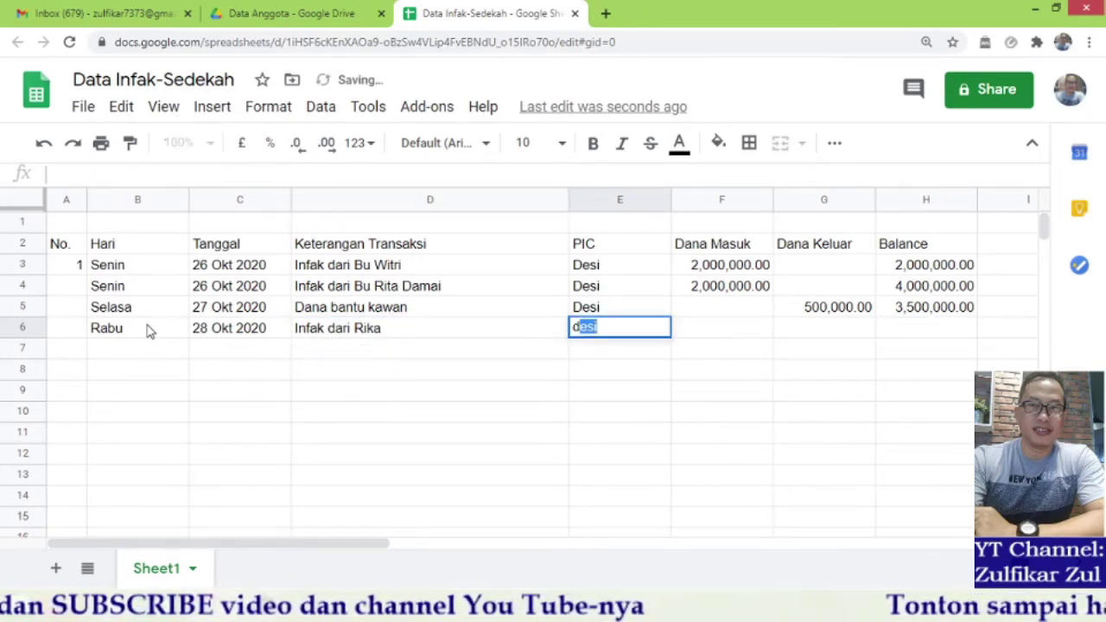
key(Tab)
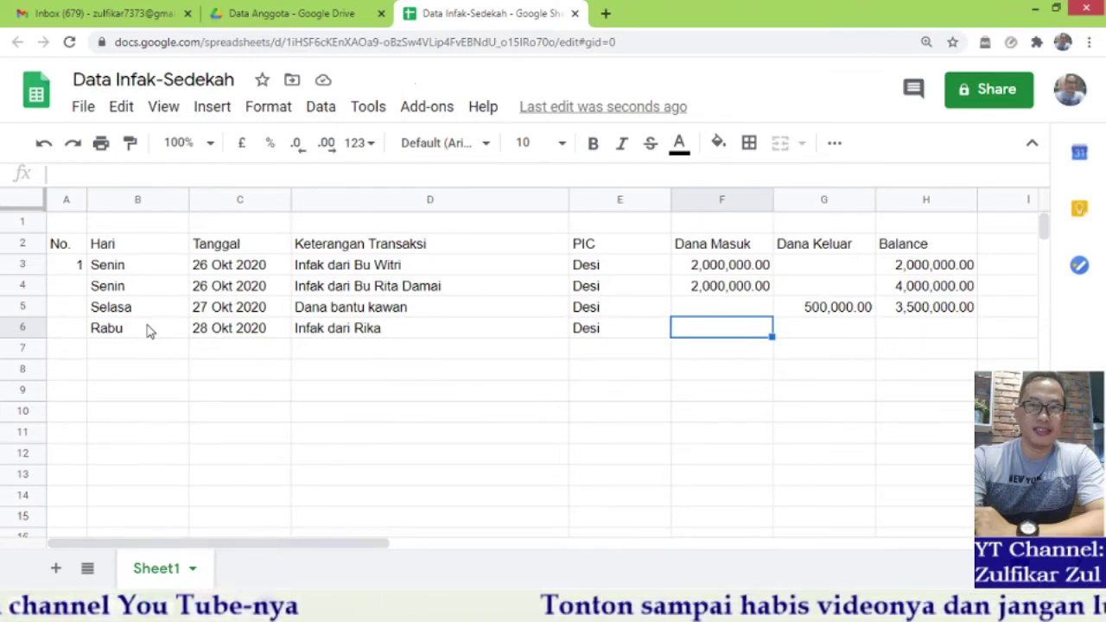
text(5000000)
key(Tab)
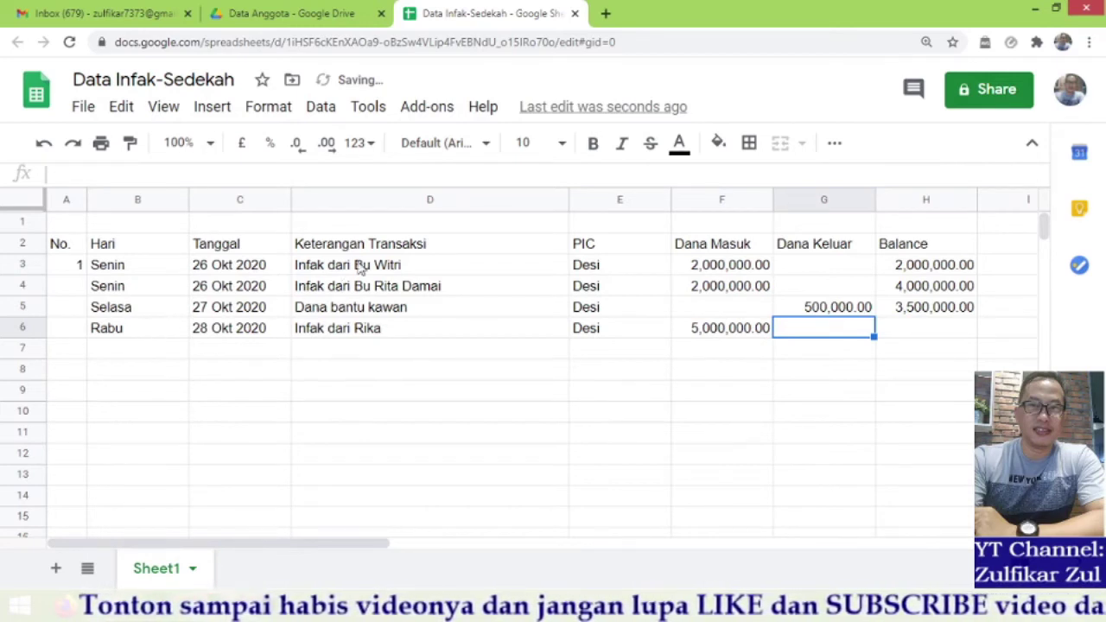
- Extend the H5 balance formula down to H6, giving a running balance of 8,500,000.00
click(907, 308)
drag(976, 314, 975, 330)
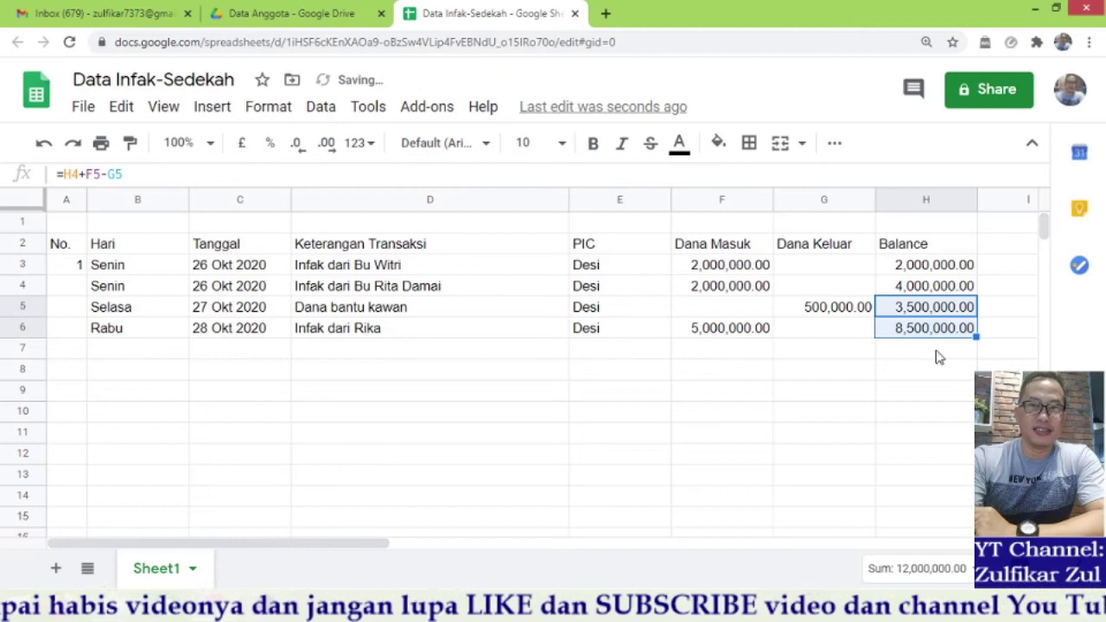
click(936, 354)
click(941, 335)
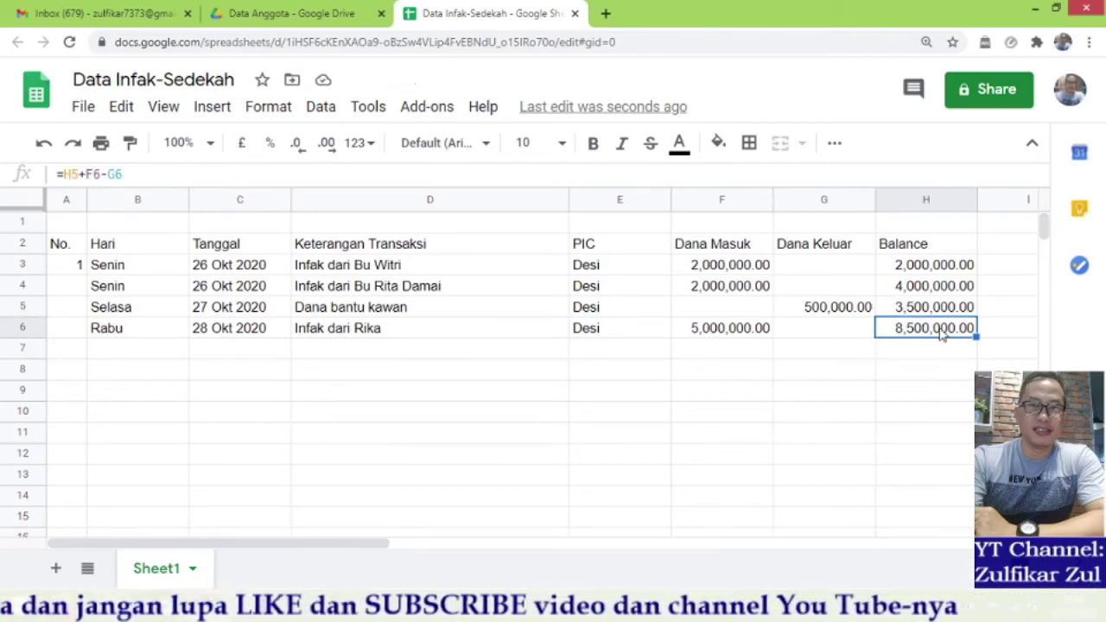
click(729, 459)
click(731, 475)
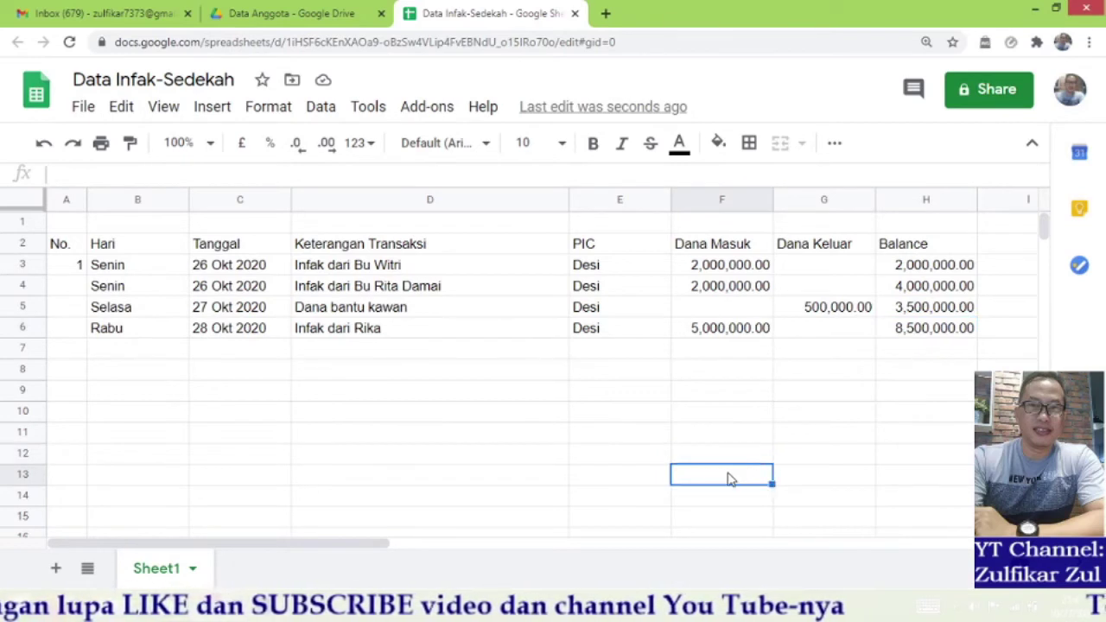
- Label cell E13 as 'Total'
text(=)
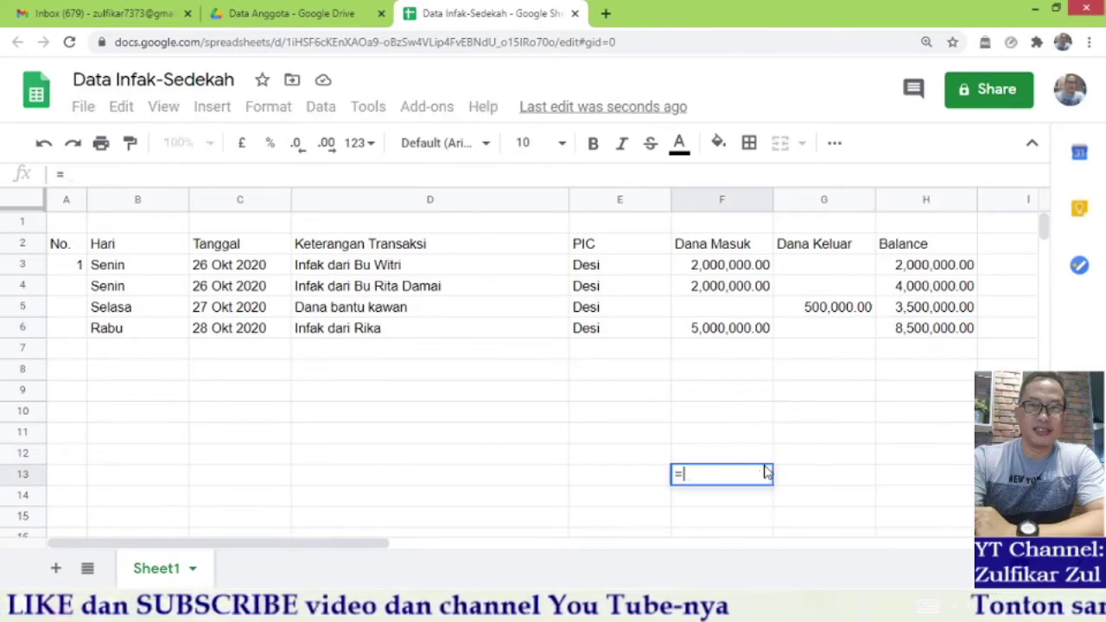
key(Escape)
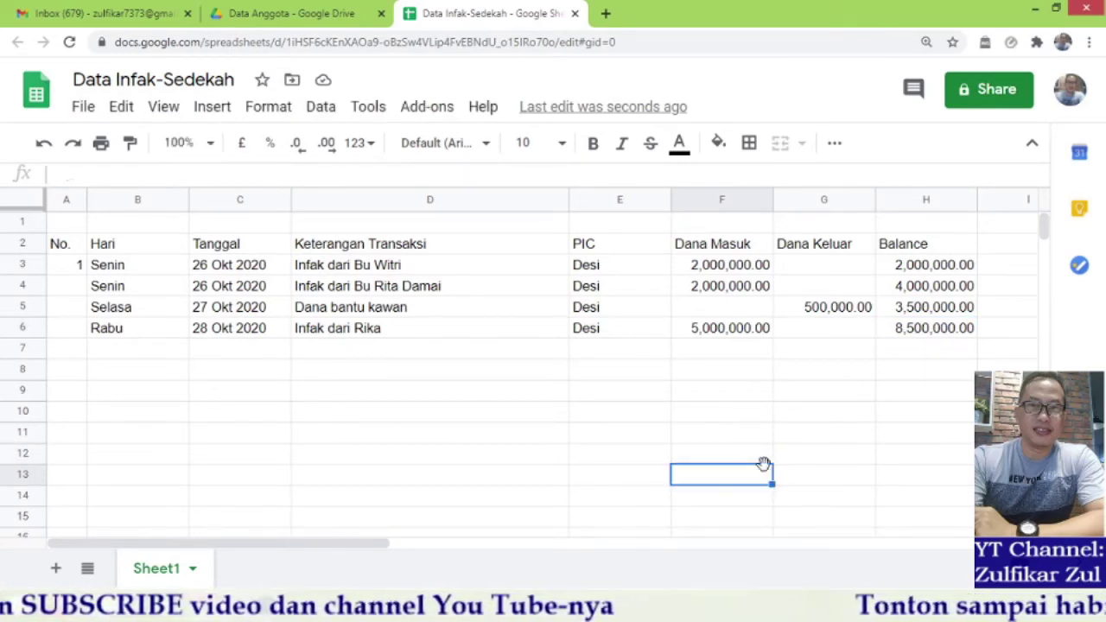
key(Left)
text(Tota)
click(763, 472)
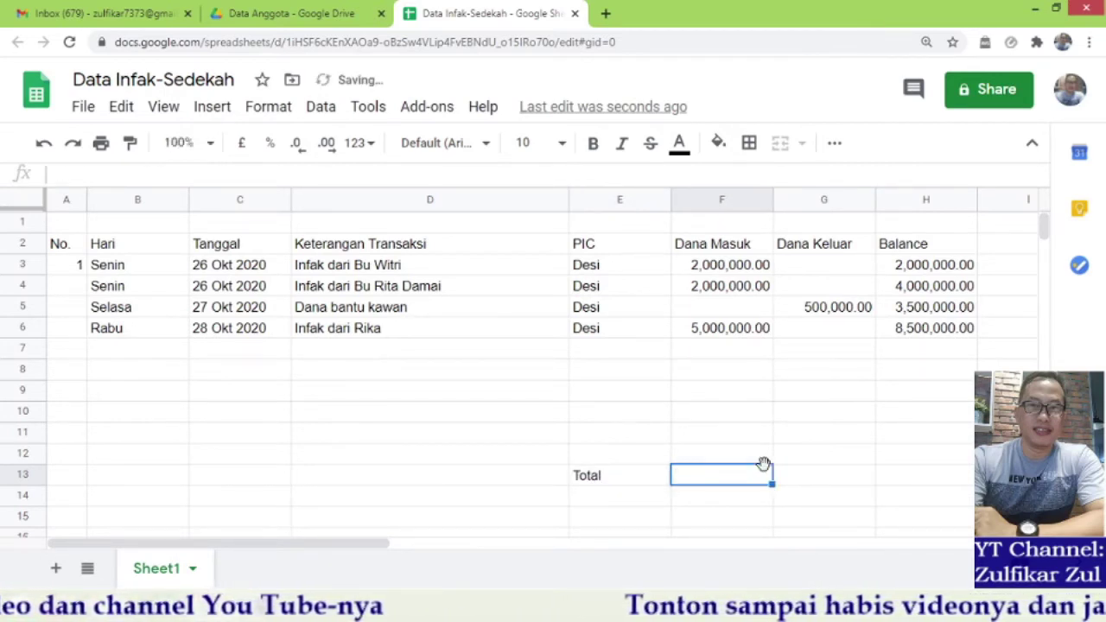
- Enter =SUM(F3:F11) in F13 so Dana Masuk totals 9,000,000.00
text(=sum()
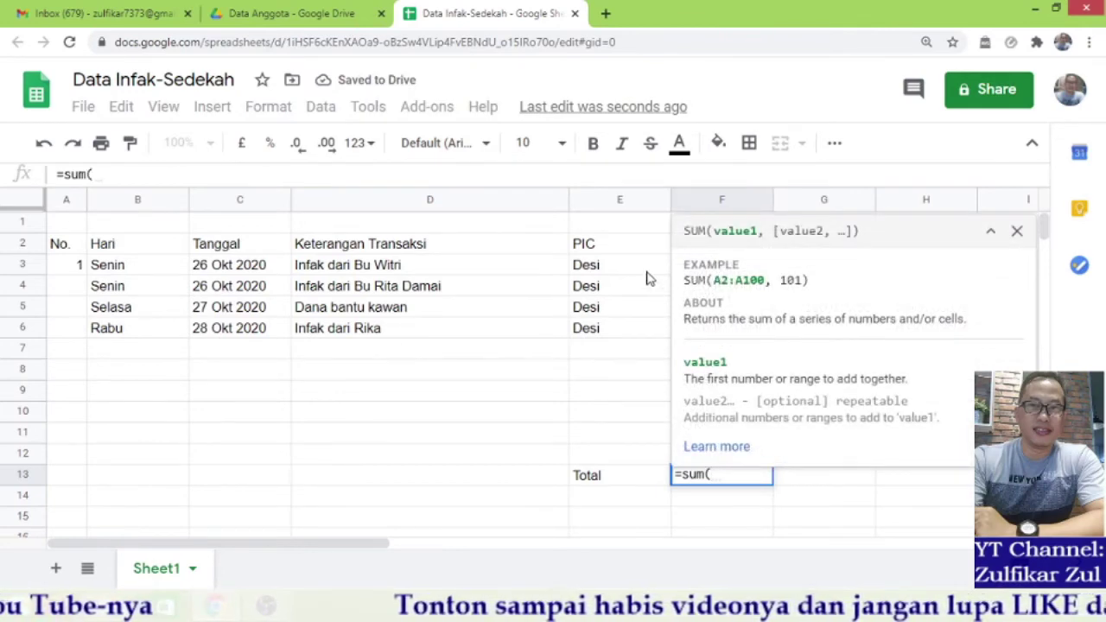
click(721, 264)
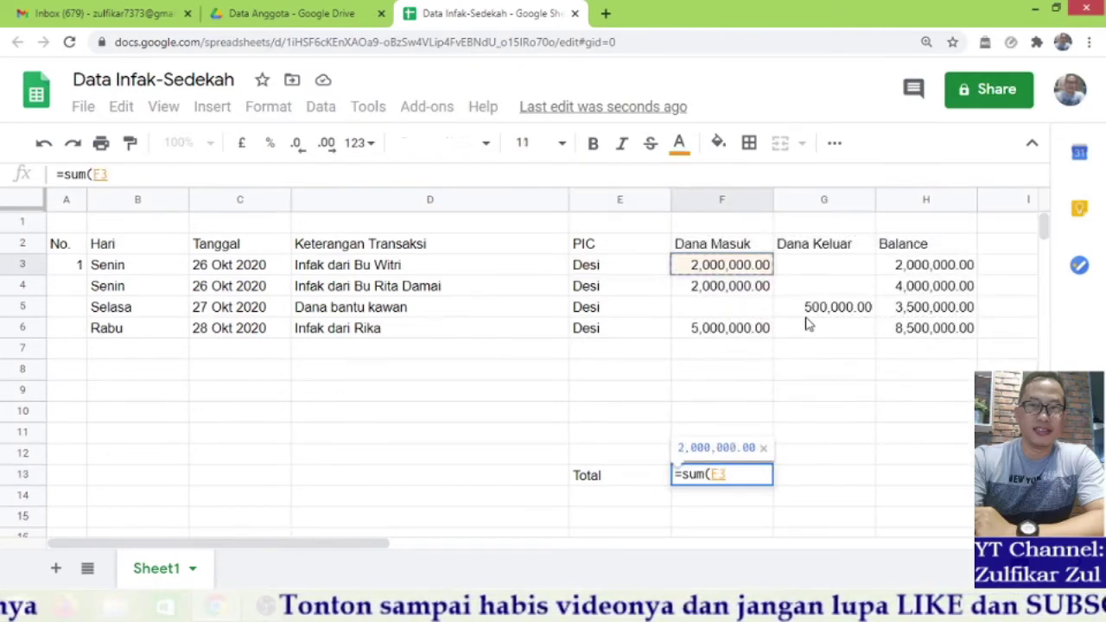
key(shift+Down)
key(shift+Down)
key(shift+Down)
key(shift+Down)
key(shift+Down)
key(shift+Down)
key(shift+Down)
key(shift+Down)
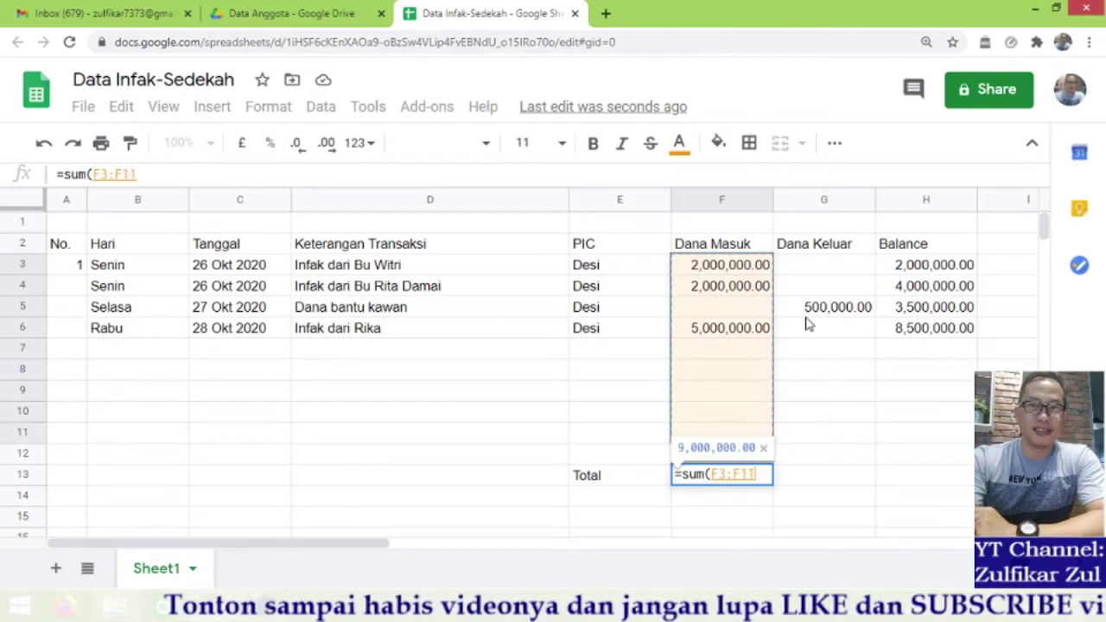
key(shift+Down)
key(shift+Up)
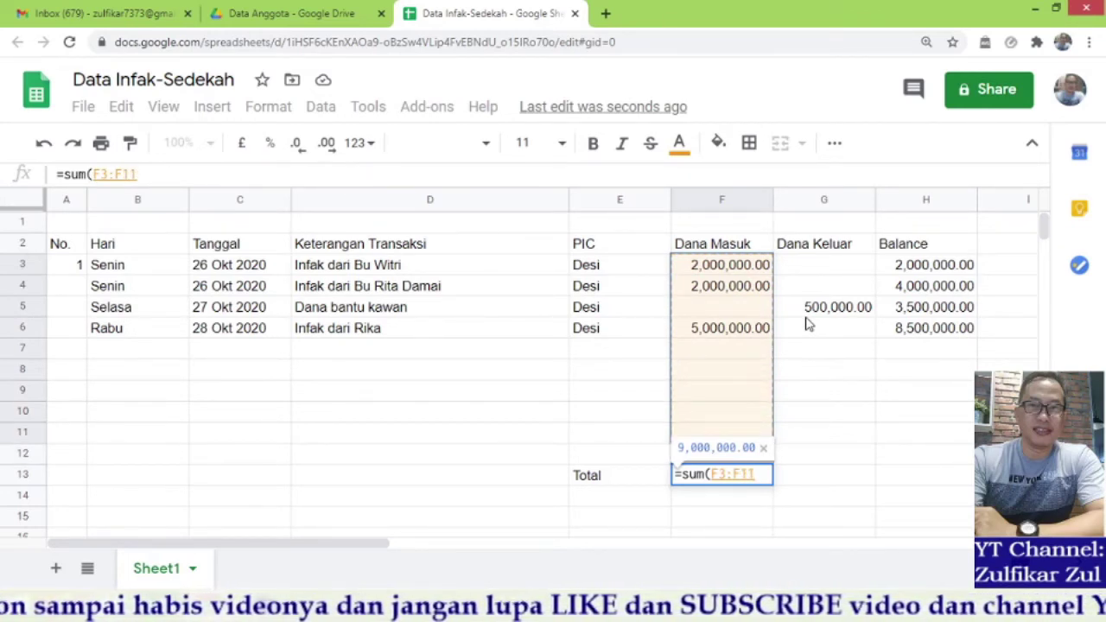
key(Return)
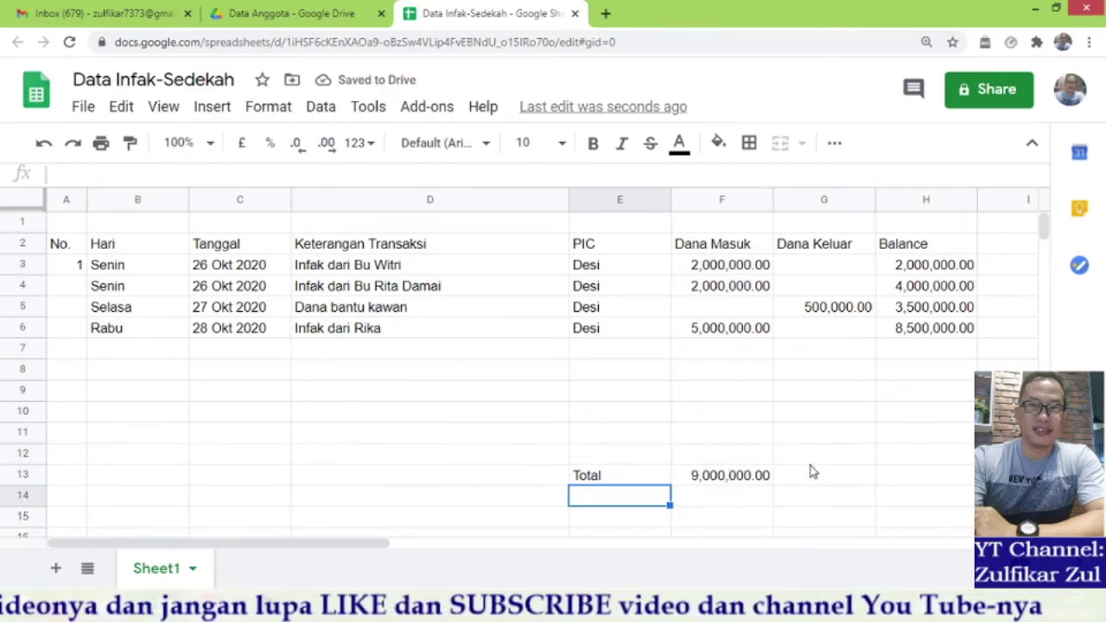
- Copy the F13 sum formula into G13, giving a Dana Keluar total of 500,000.00
click(812, 474)
click(771, 486)
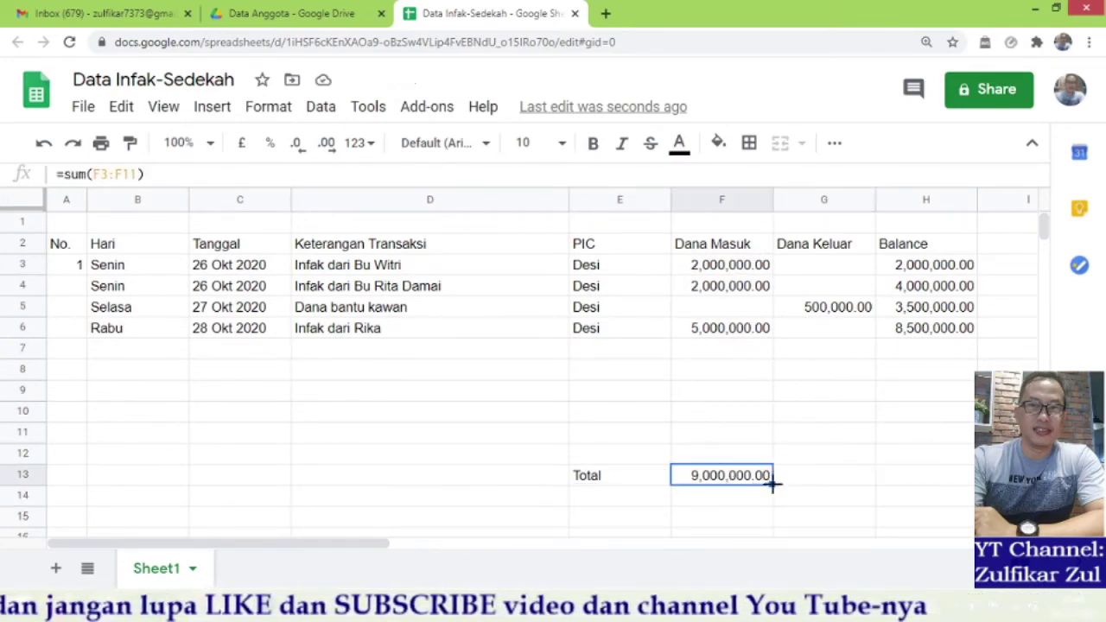
drag(771, 487, 825, 489)
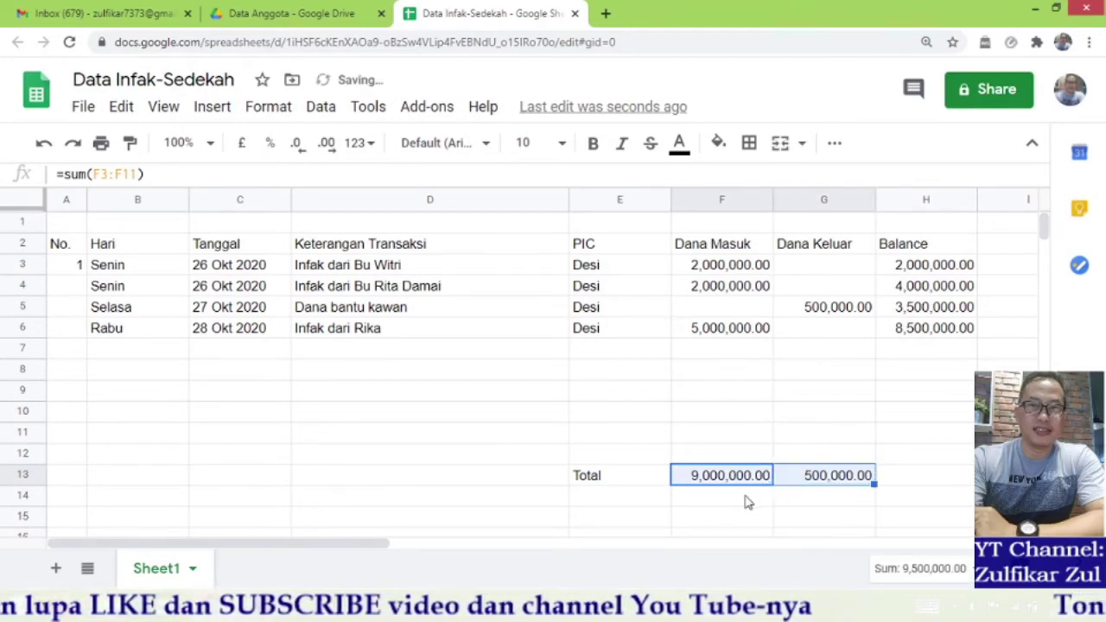
click(641, 499)
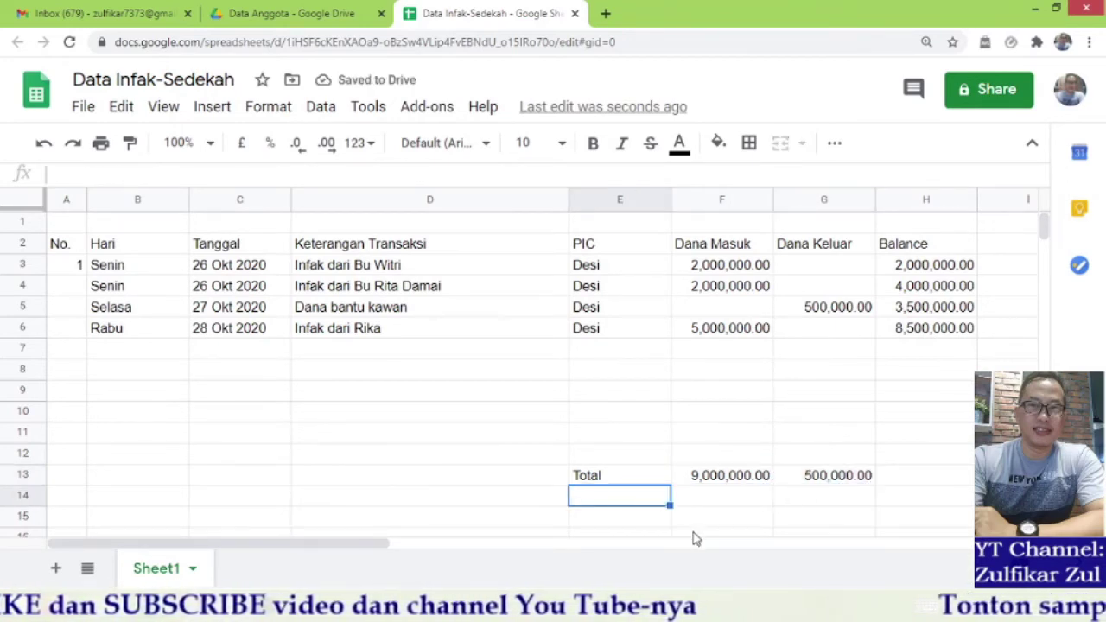
- Label E14 'saldo' and enter =F13-G13 in F14, giving 8,500,000.00
text(saldo)
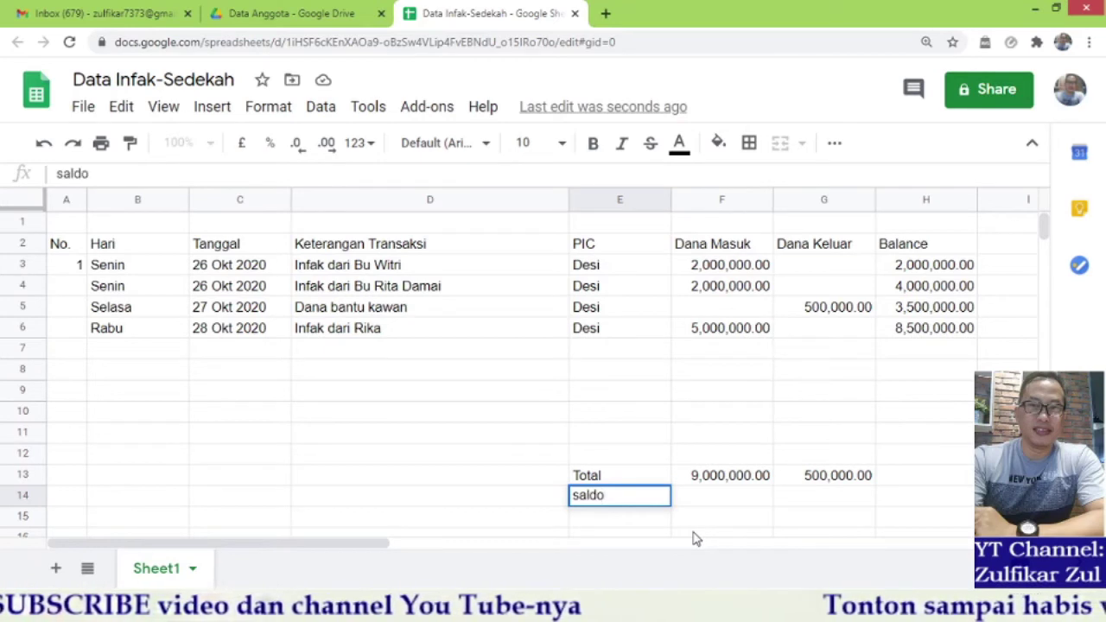
key(Tab)
text(=)
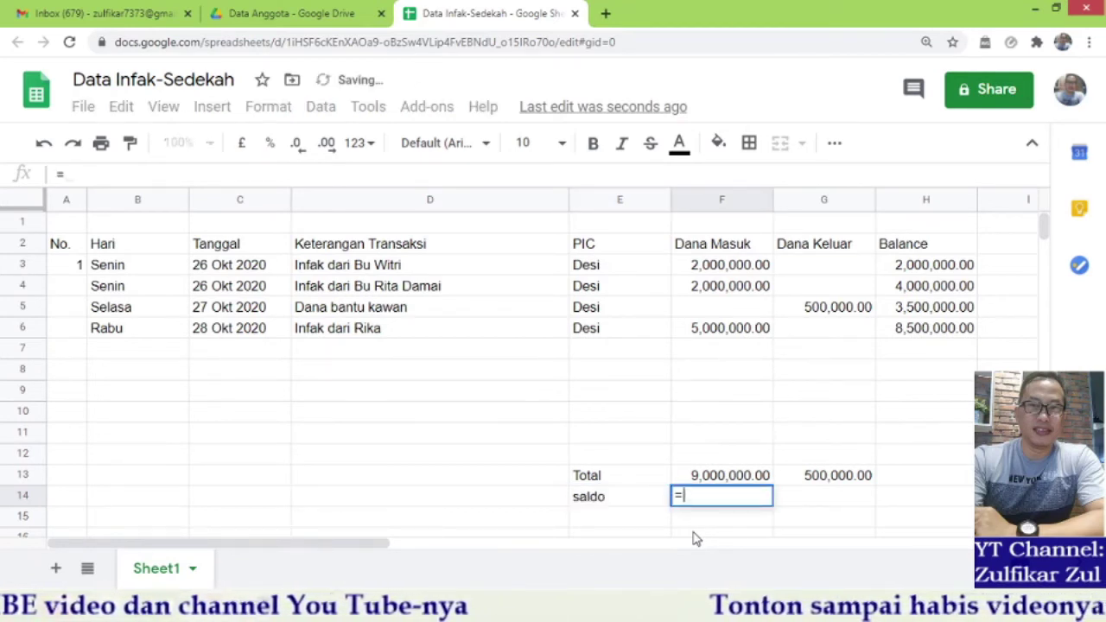
click(738, 483)
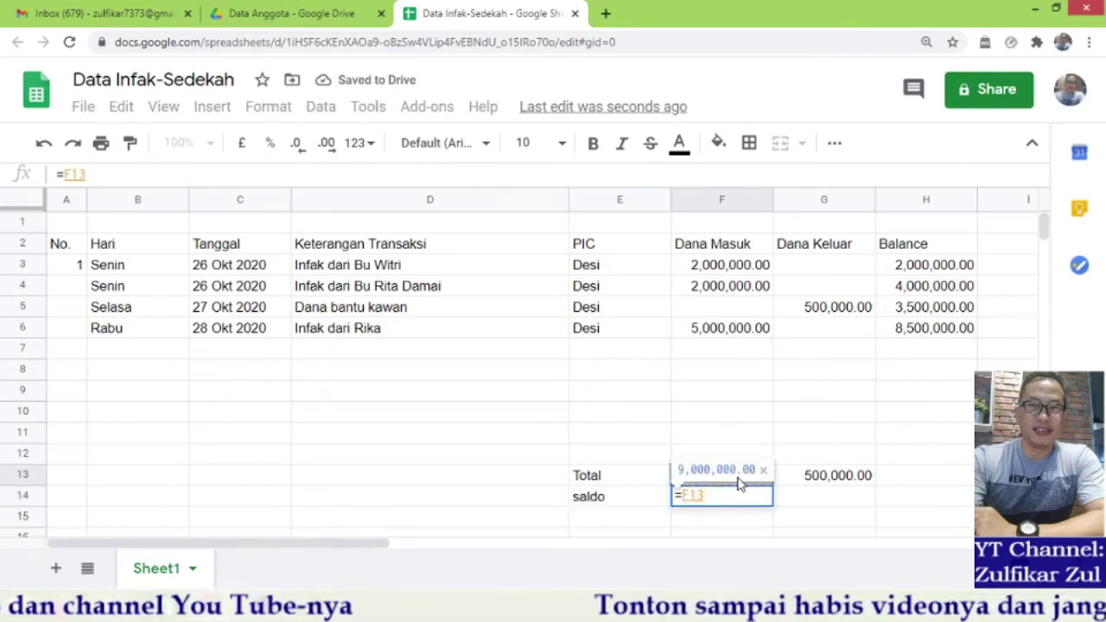
text(-)
click(801, 481)
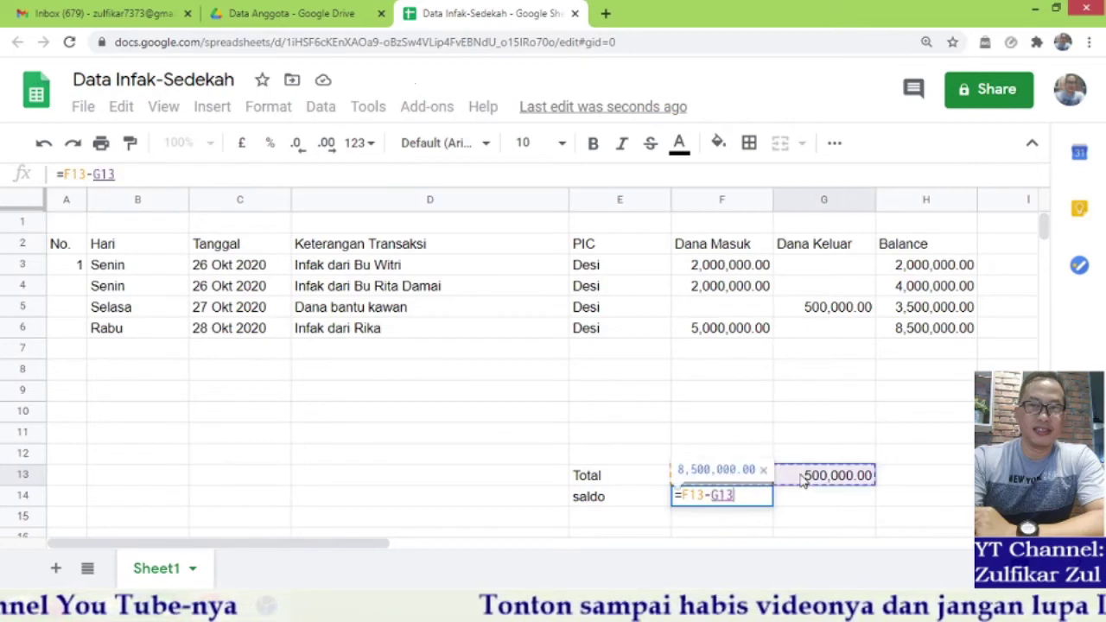
key(Return)
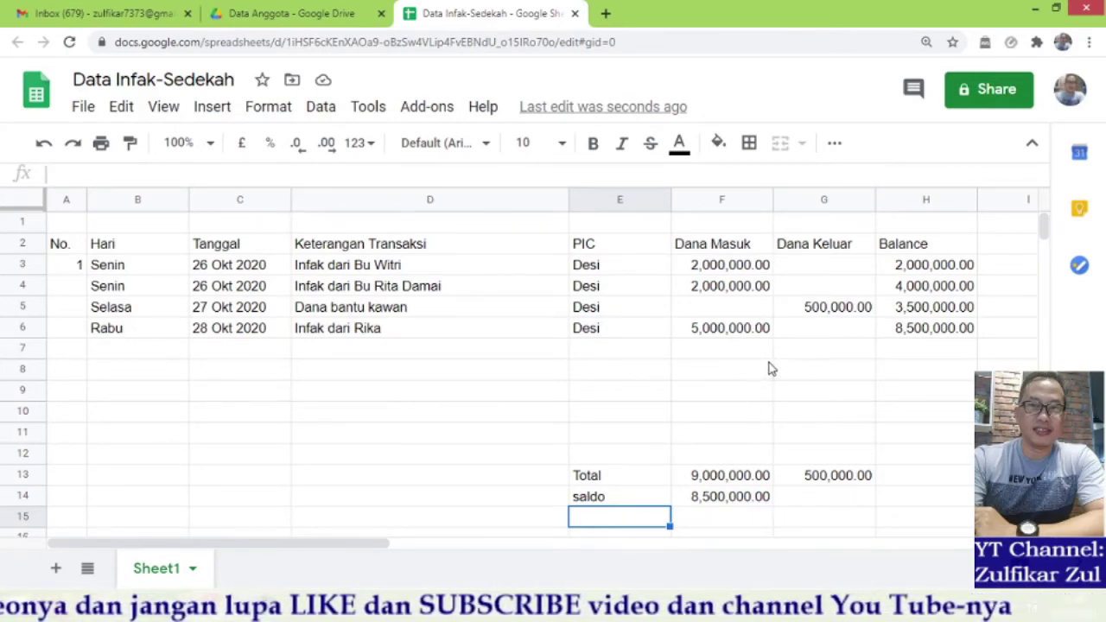
- Close the spreadsheet tab and reopen Data Infak-Sedekah from the Data Anggota Drive folder
click(575, 14)
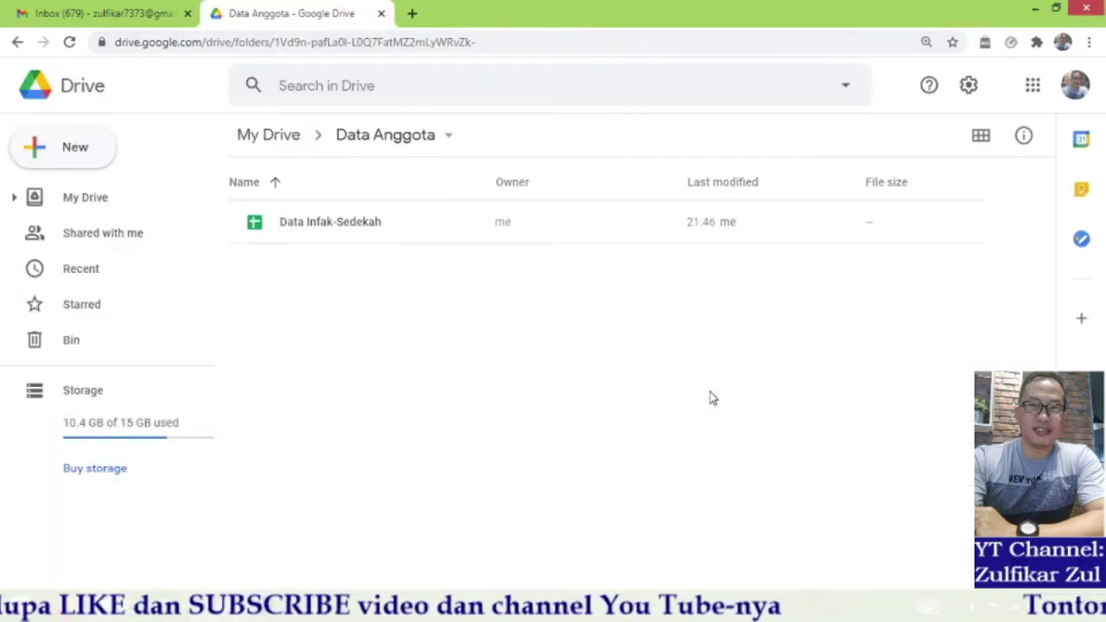
double_click(366, 227)
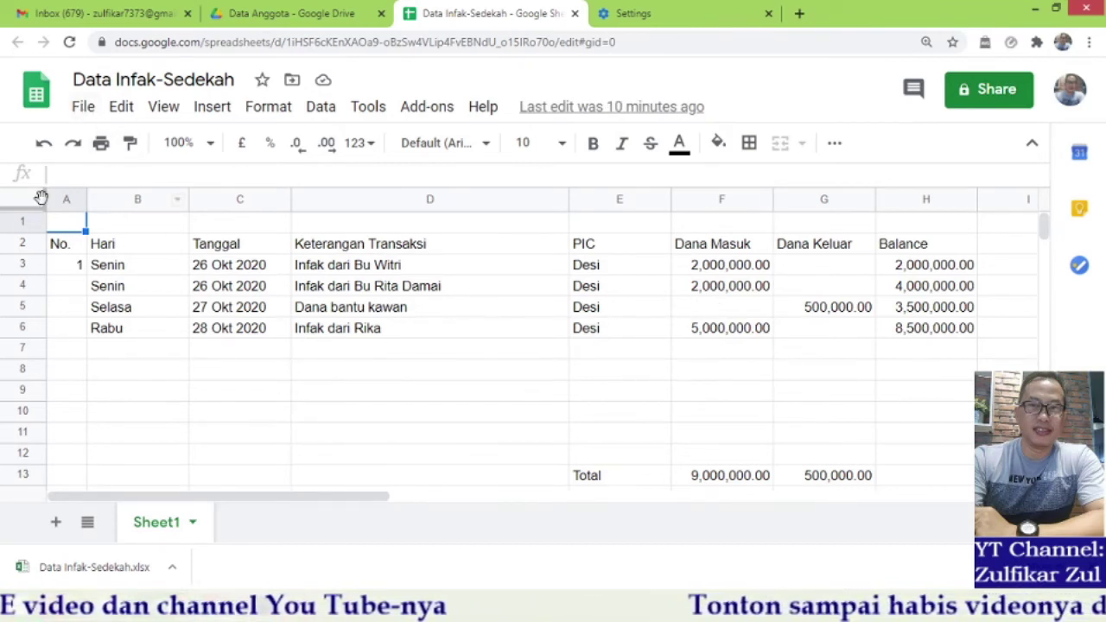
- Download the sheet via File > Download > Microsoft Excel (.xlsx) to the local data folder
click(84, 110)
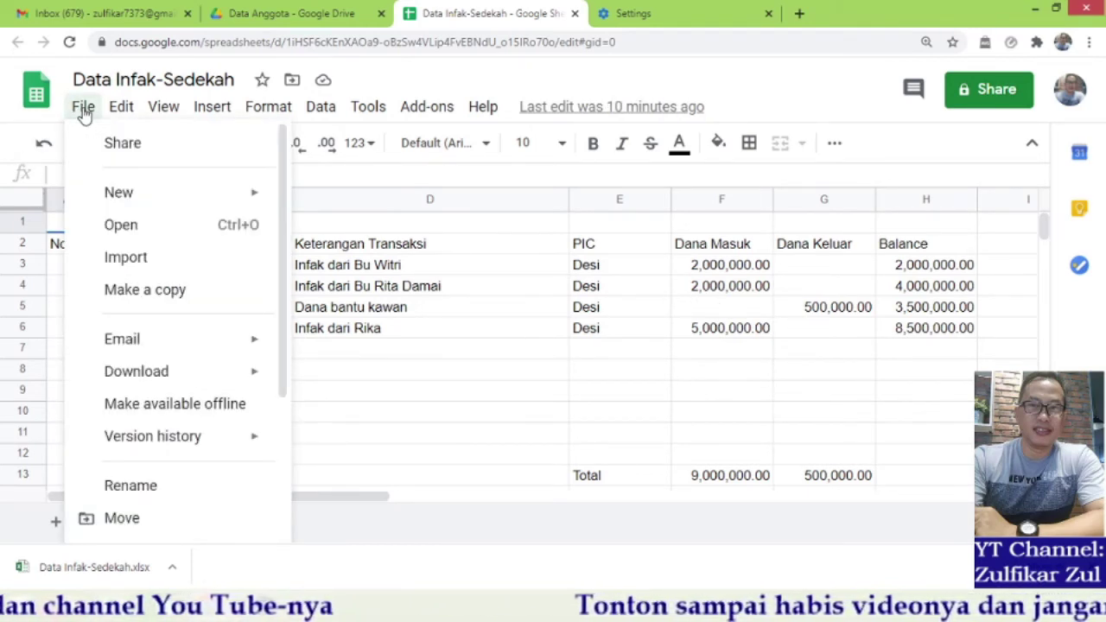
mouse_move(170, 372)
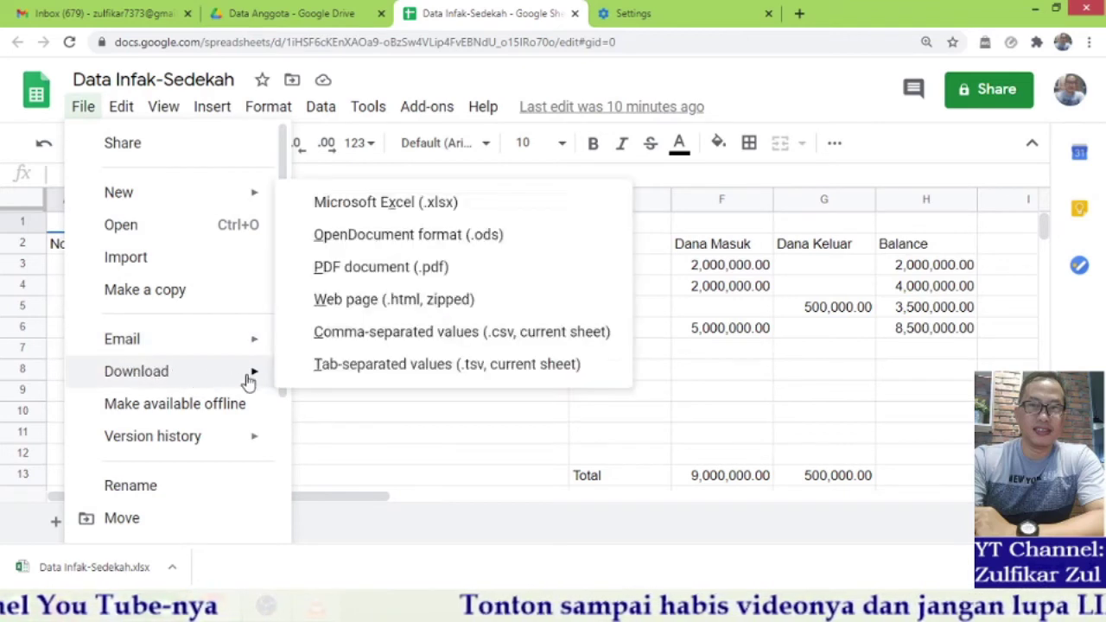
click(448, 202)
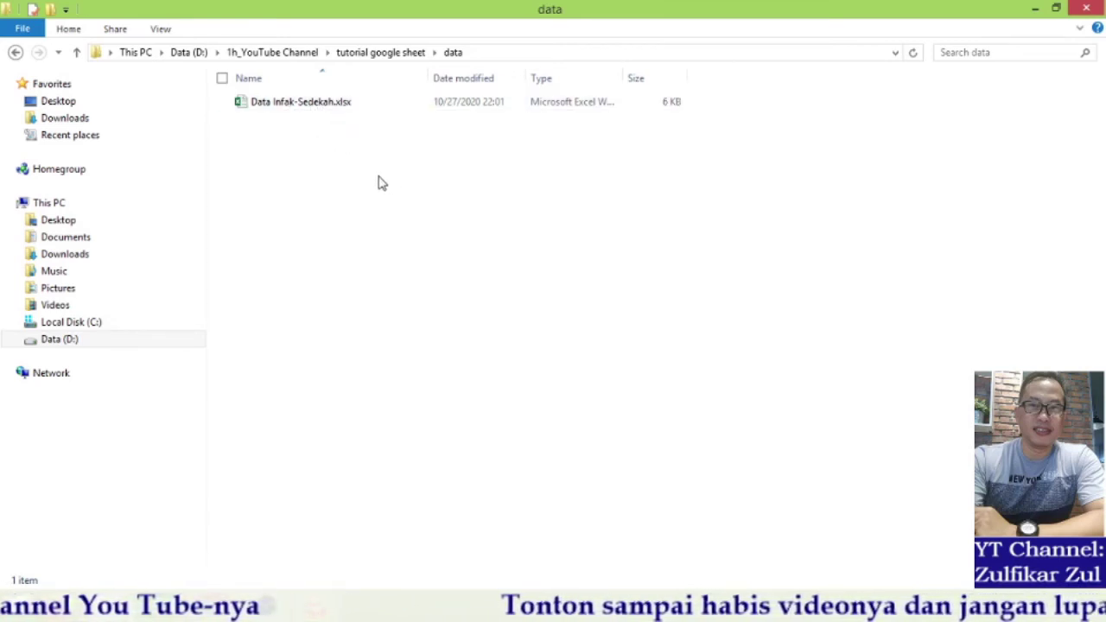
- Open Data Infak-Sedekah.xlsx from the data folder, which launches Excel in Protected View
double_click(321, 104)
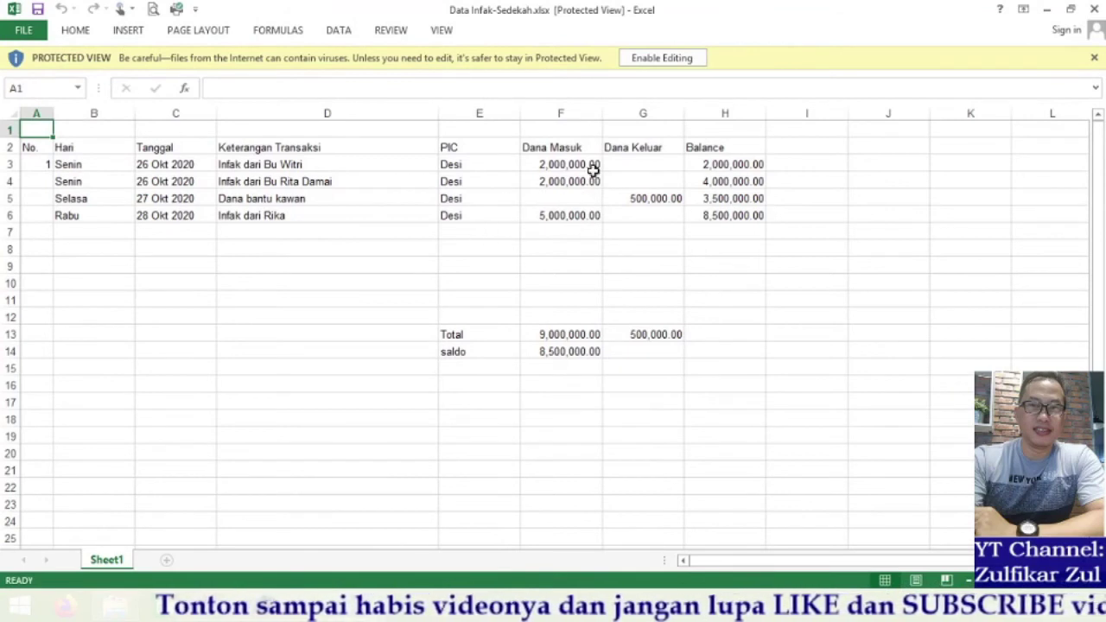
- Enable editing on the Excel workbook, then switch back to the Google Sheets window
click(673, 61)
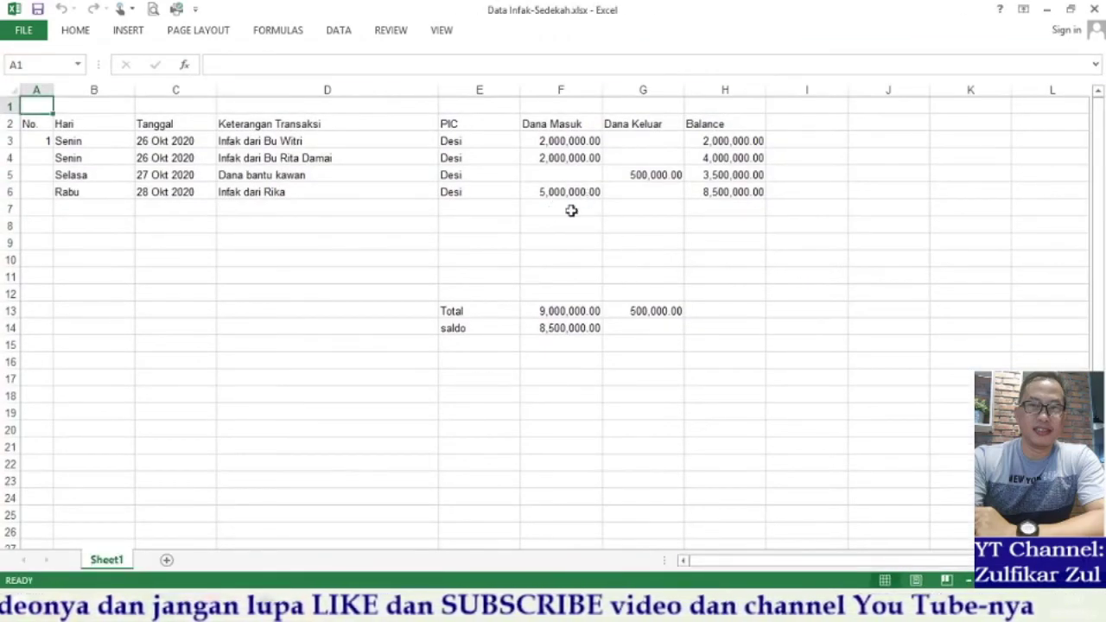
click(402, 609)
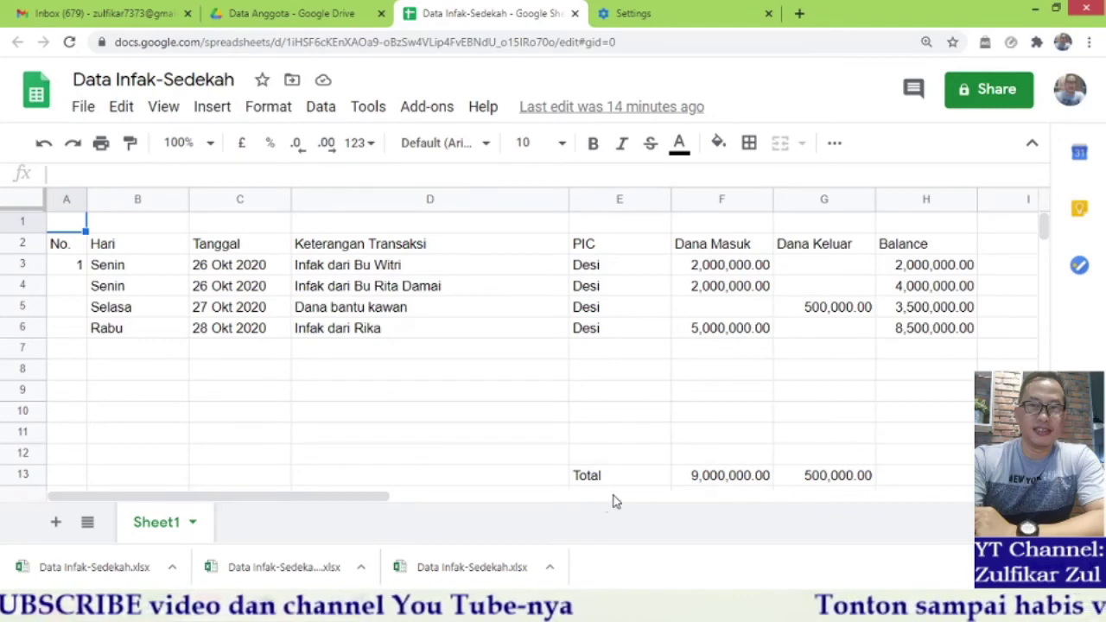
mouse_move(367, 574)
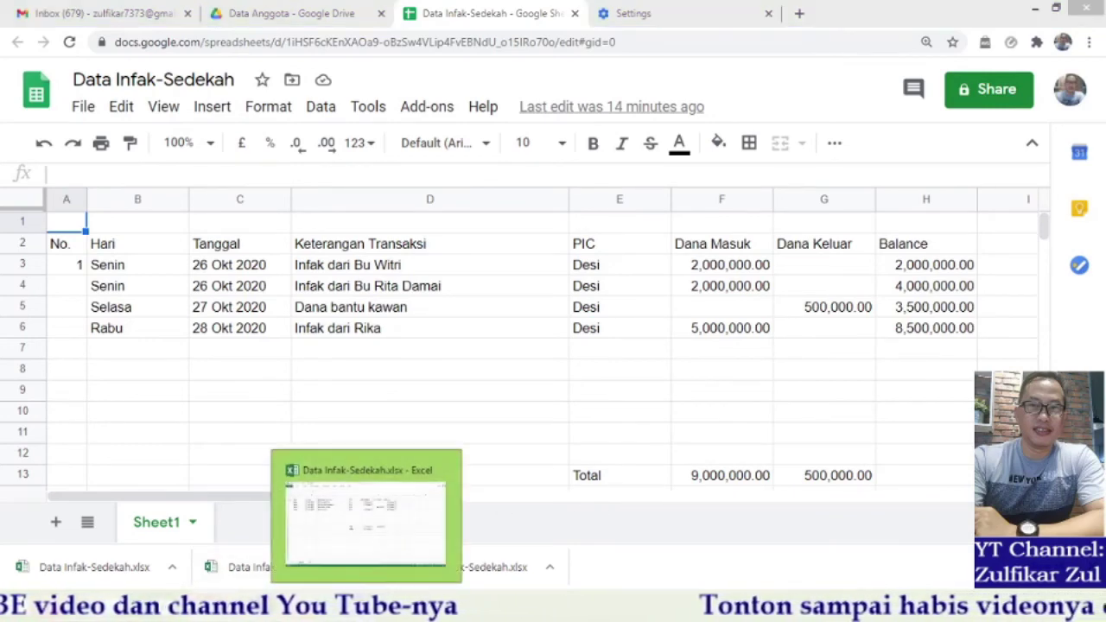
click(436, 566)
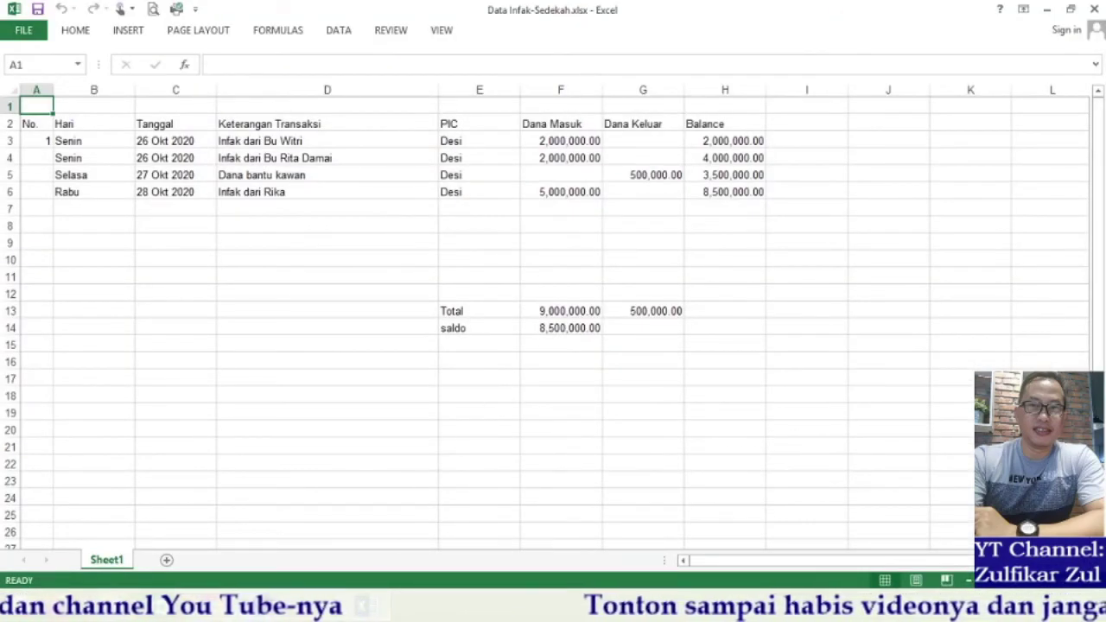
key(alt+Tab)
scroll(708, 406, down, 1)
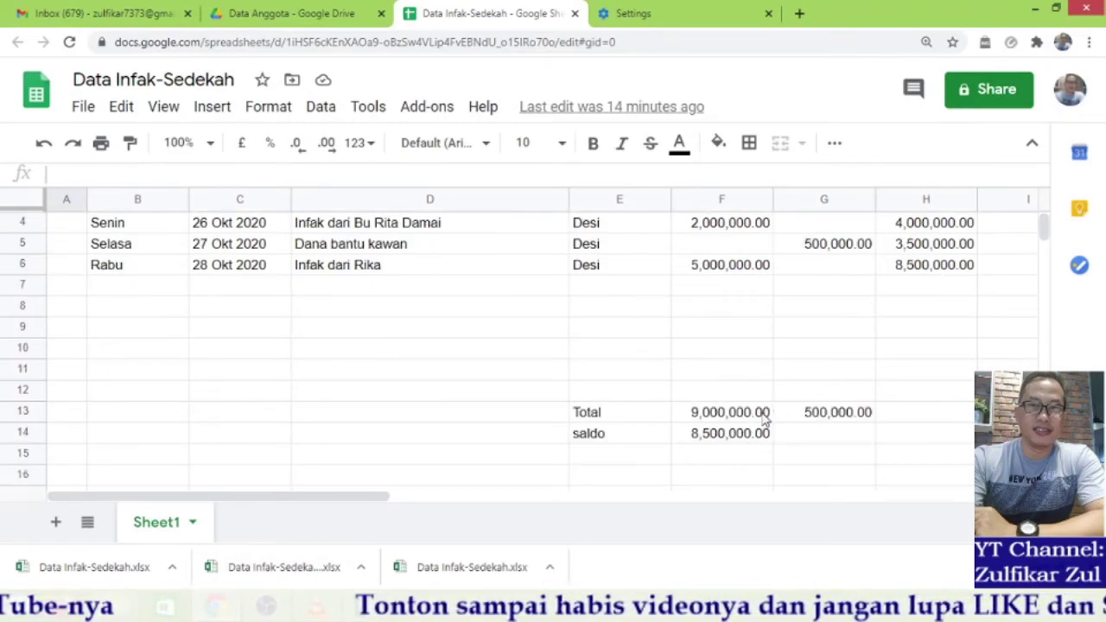
scroll(745, 389, up, 1)
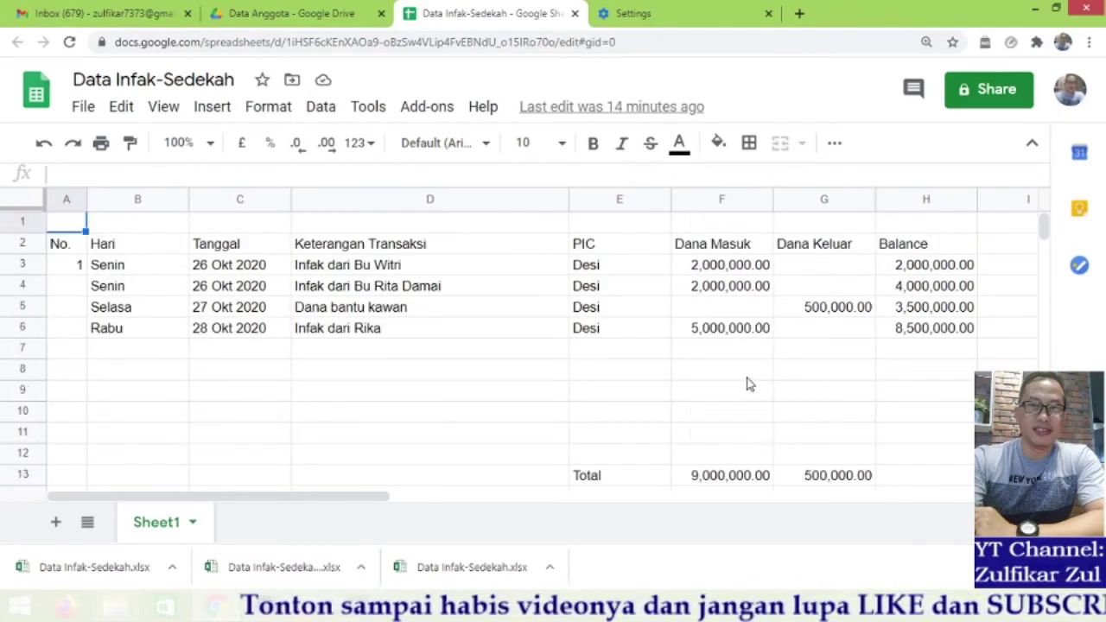
scroll(748, 385, down, 1)
key(alt+Tab)
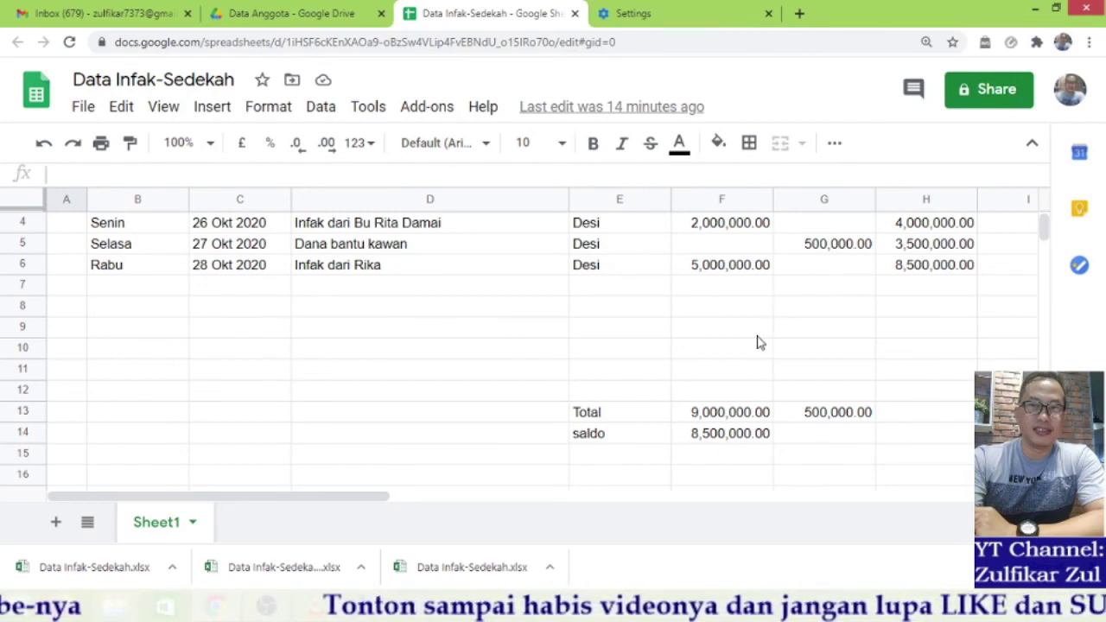
key(ctrl+Home)
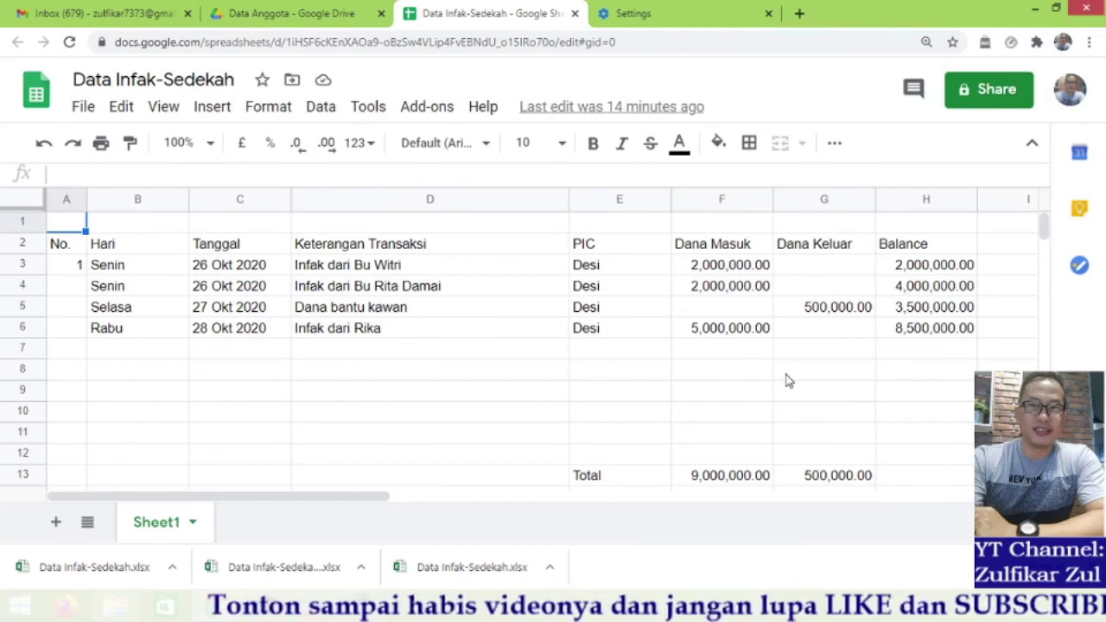